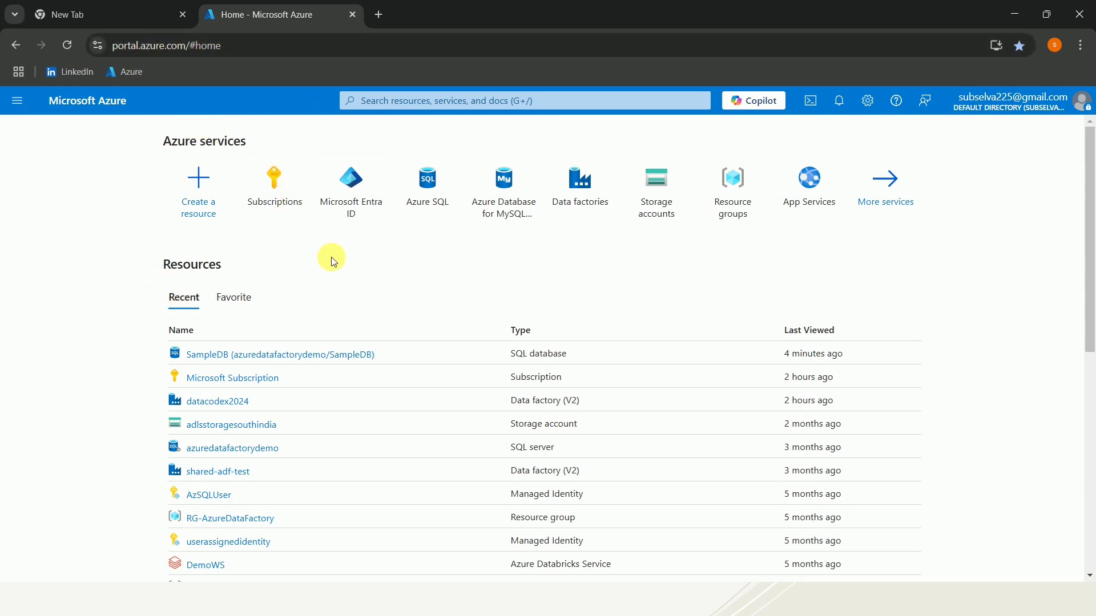
Open the datacodex2024 data factory from the Data factories list and launch its Azure Data Factory Studio.
left_click(486, 101)
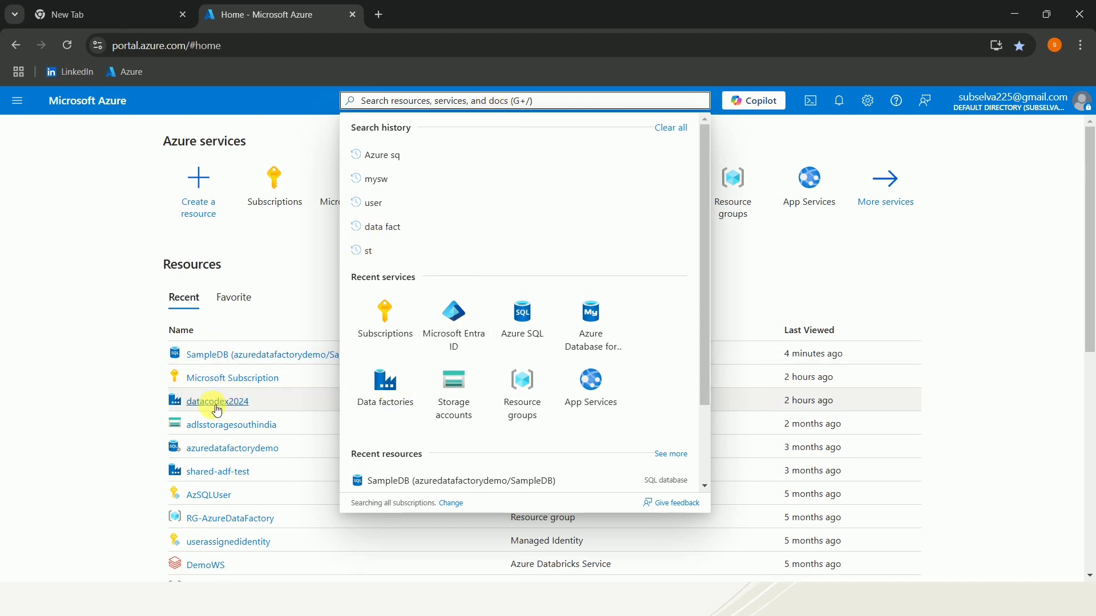
left_click(386, 387)
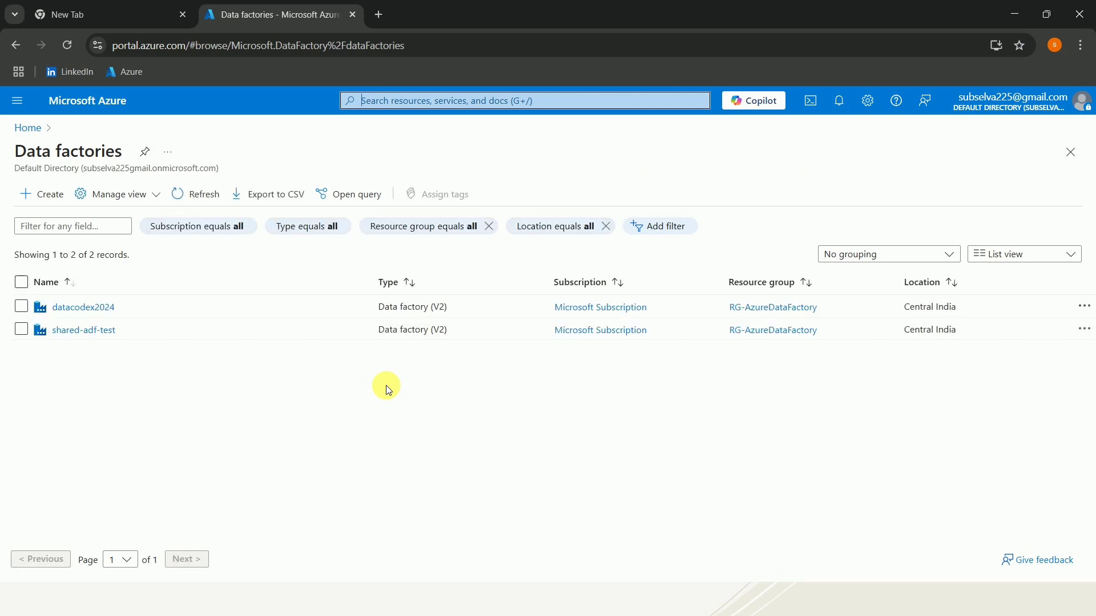
left_click(88, 309)
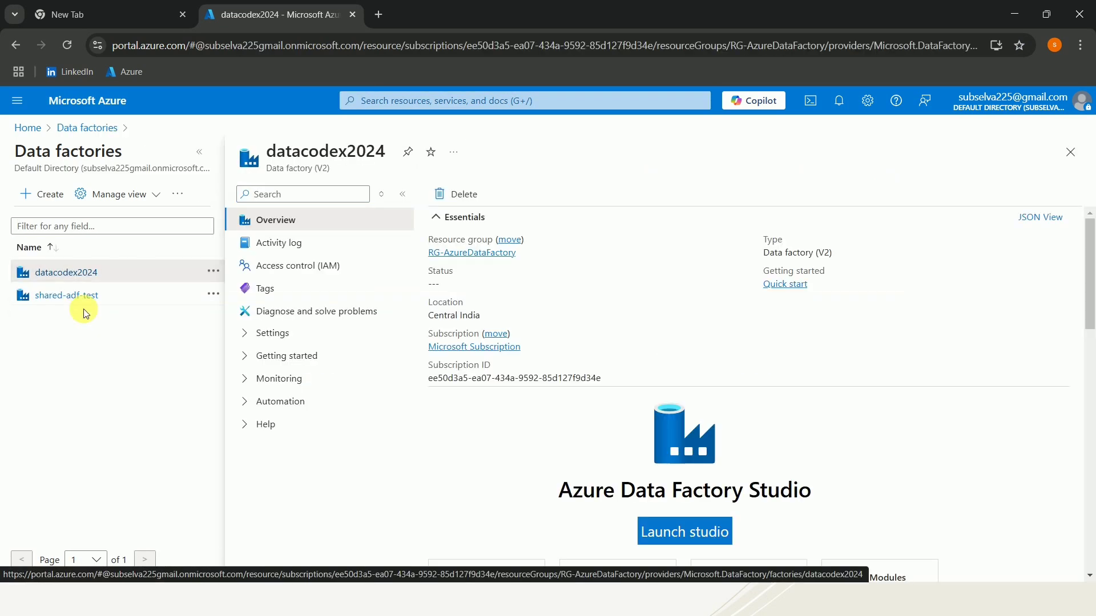
left_click(679, 529)
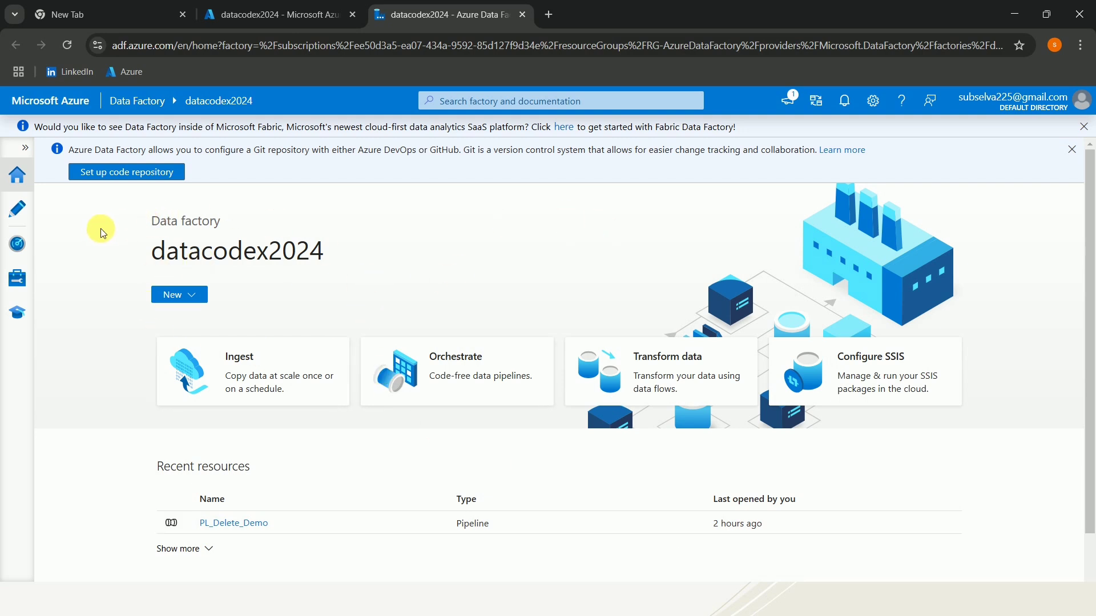
Create a new pipeline in the General pipelines folder and name it PL_Parameter_demo.
left_click(26, 211)
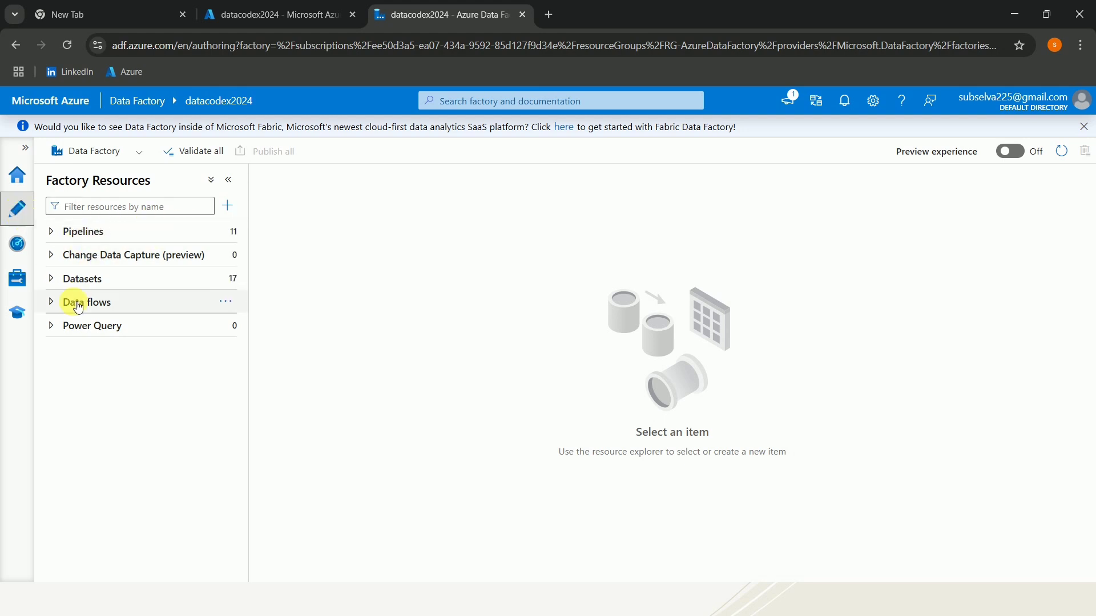
left_click(54, 233)
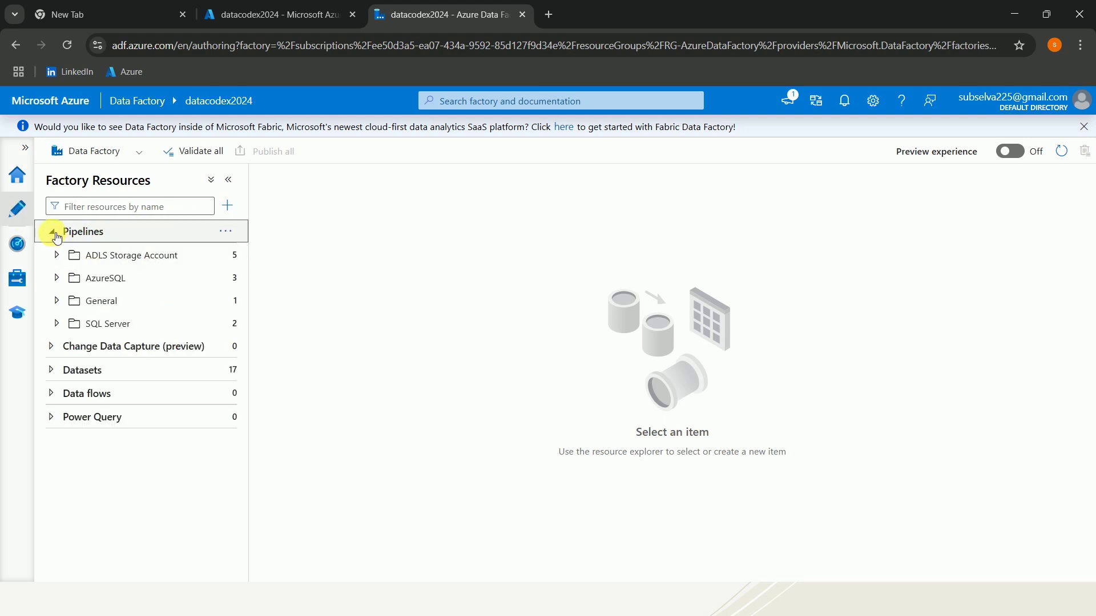
left_click(62, 302)
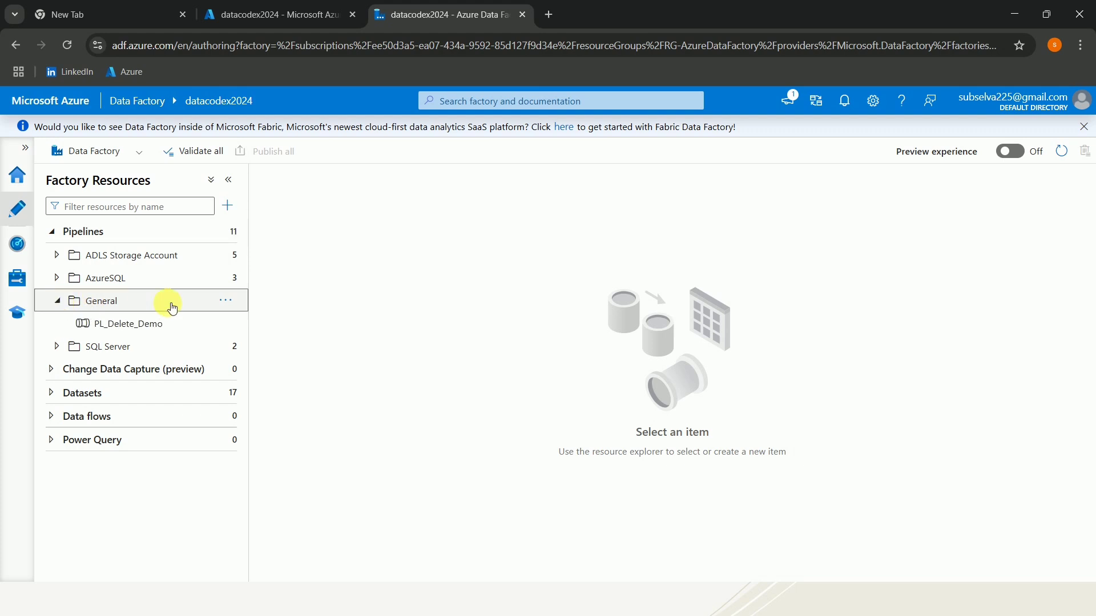
left_click(226, 307)
left_click(216, 324)
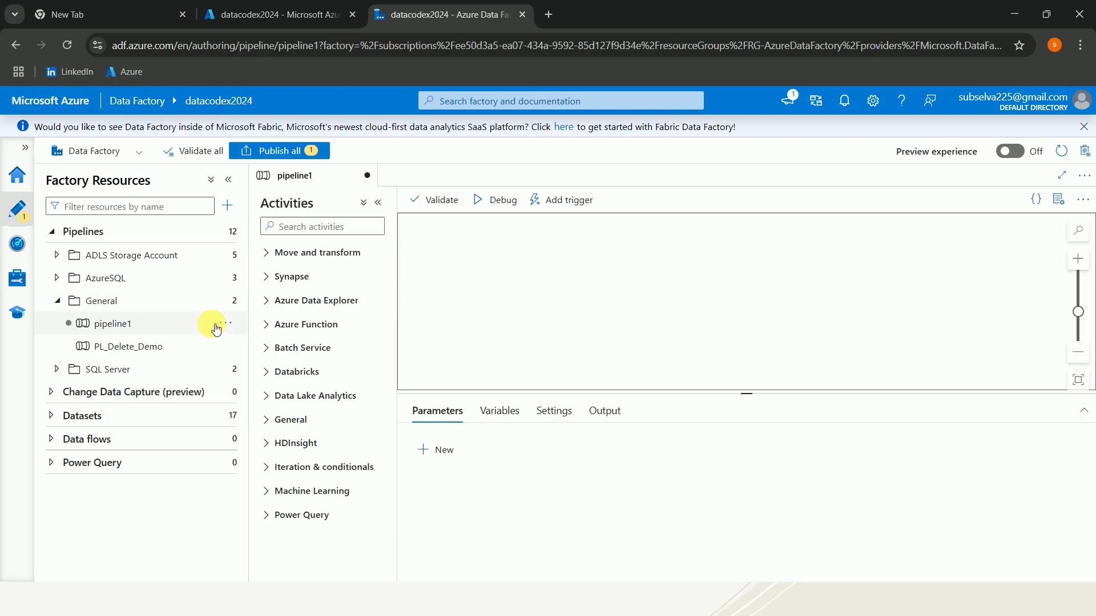
left_click_drag(938, 303, 896, 306)
type("PL_Par")
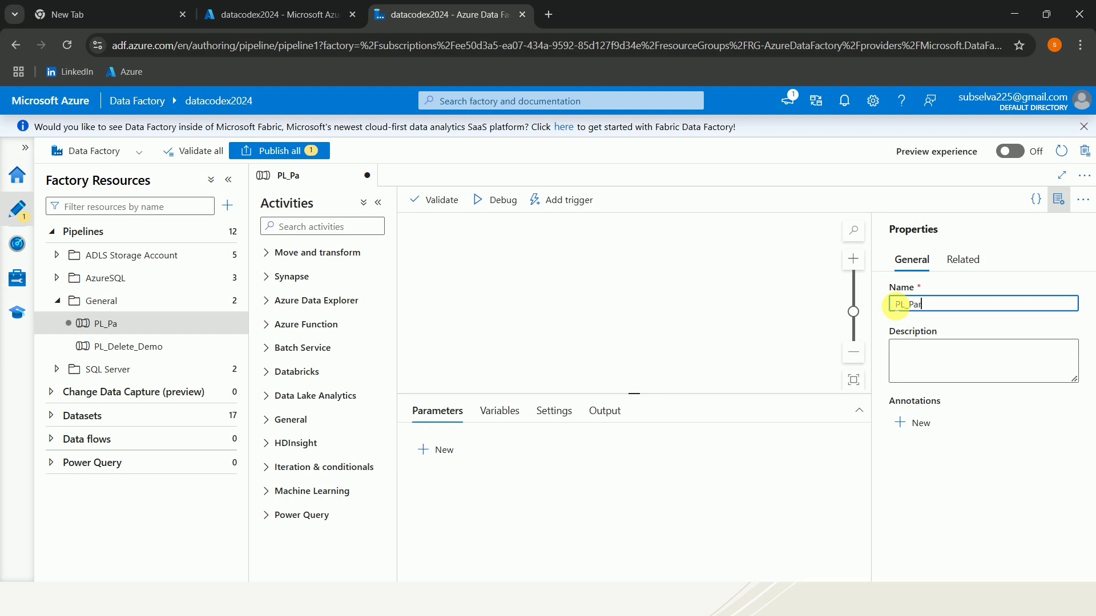
type("ameter_demo")
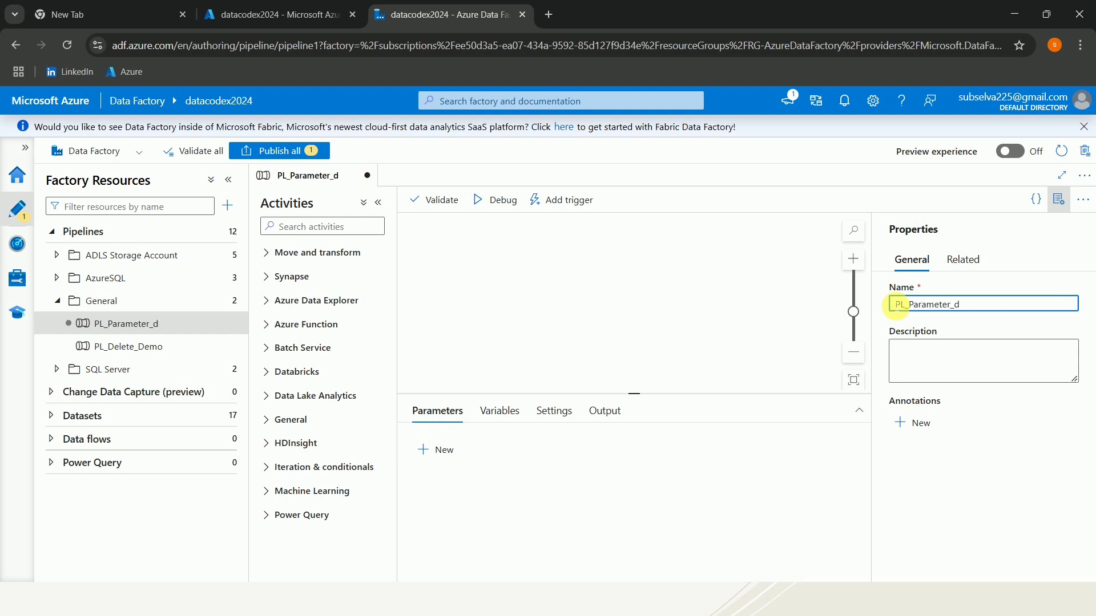
left_click(1058, 201)
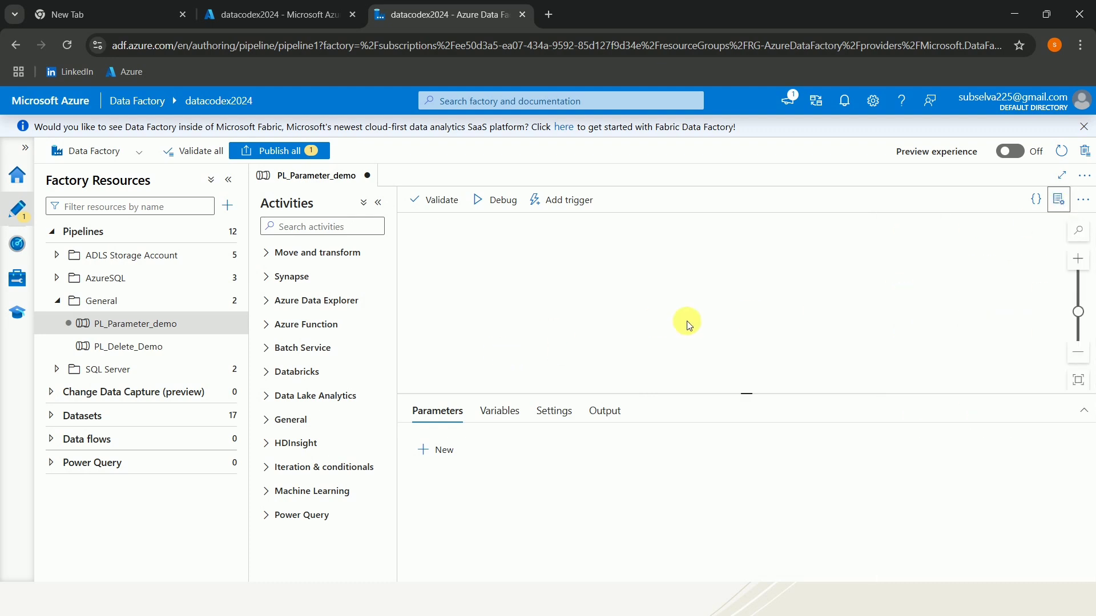
Add a Copy data activity to the pipeline canvas and name it "Copy data from Azure SQL to ADLS".
left_click(273, 255)
left_click_drag(308, 286, 593, 287)
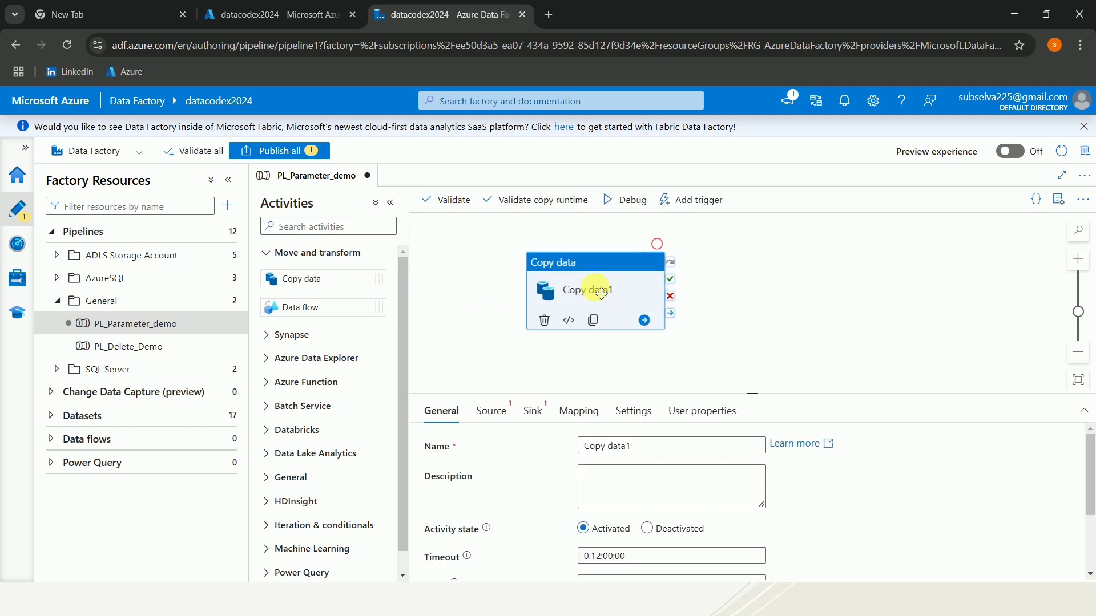
left_click(270, 251)
left_click(622, 447)
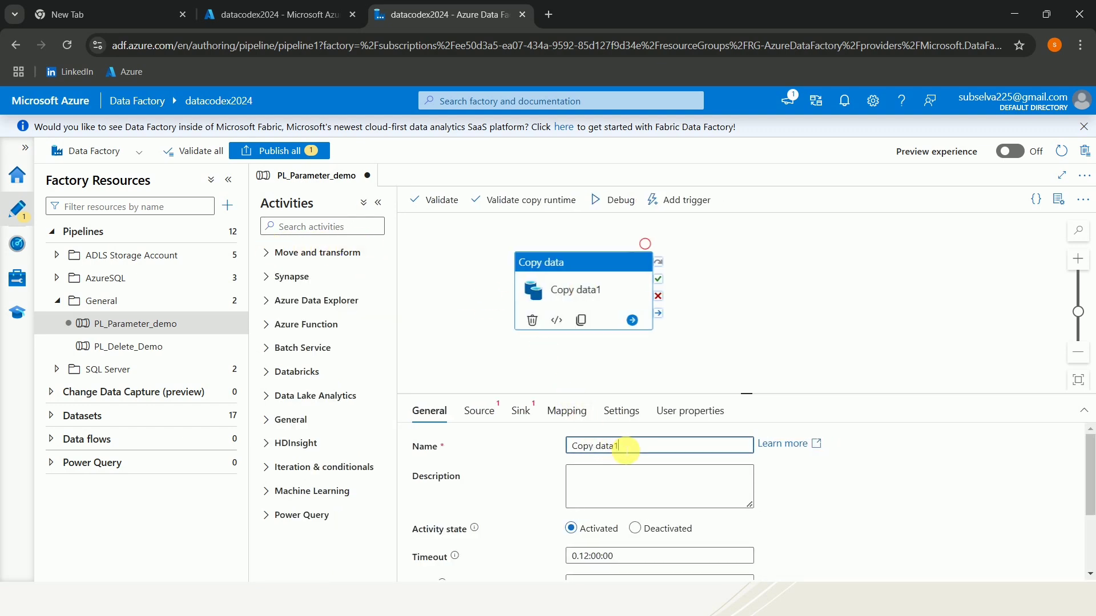
type("from ")
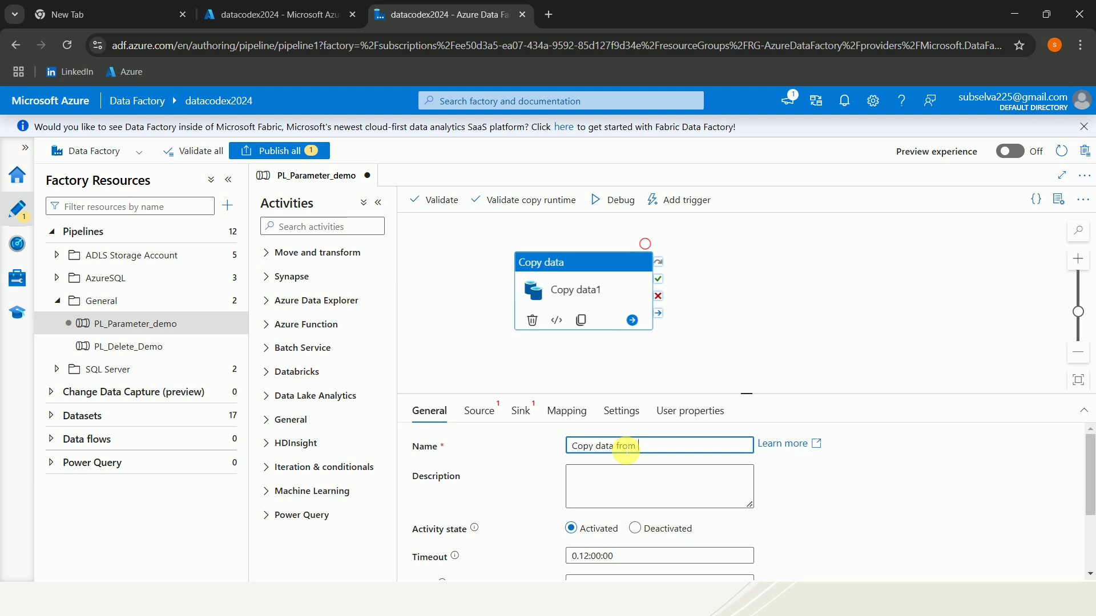
type("Azure SQL to")
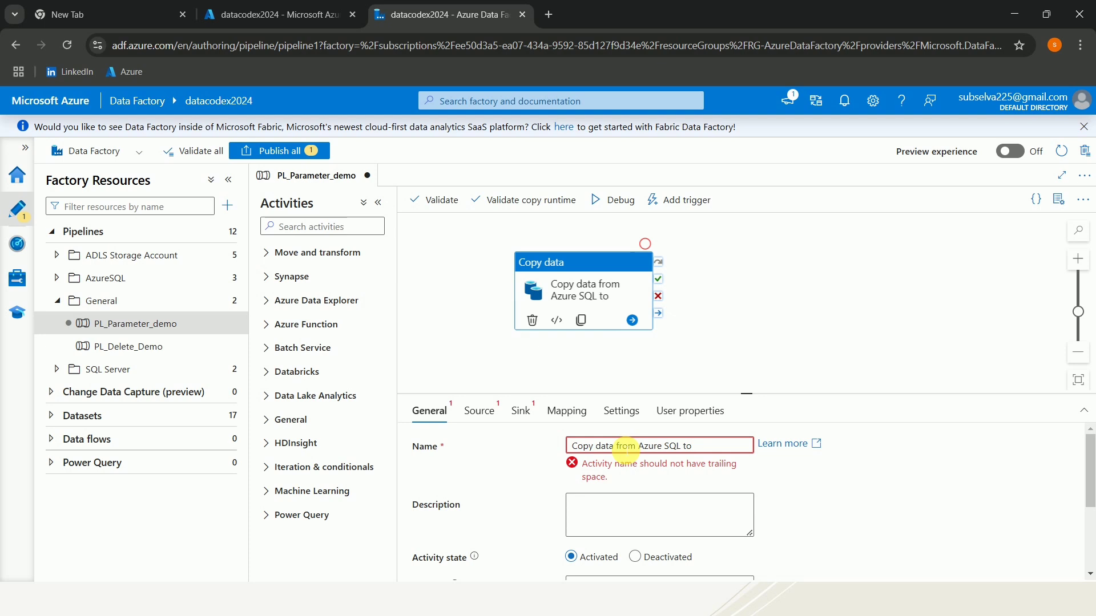
type(" ADLS")
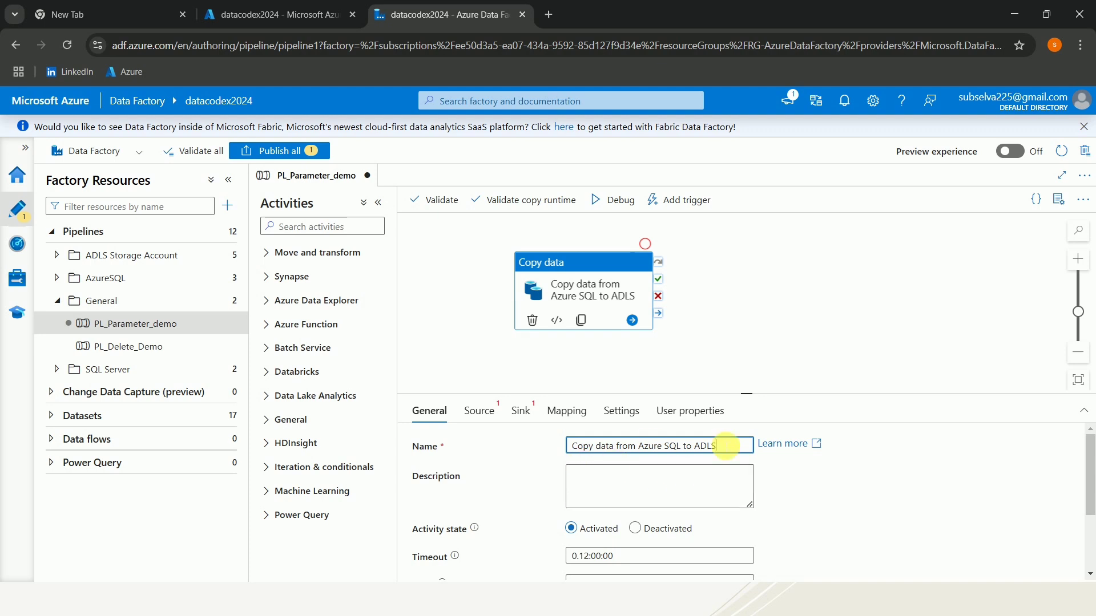
Start a new source dataset for the copy activity, using Azure SQL Database as the data store.
left_click(488, 414)
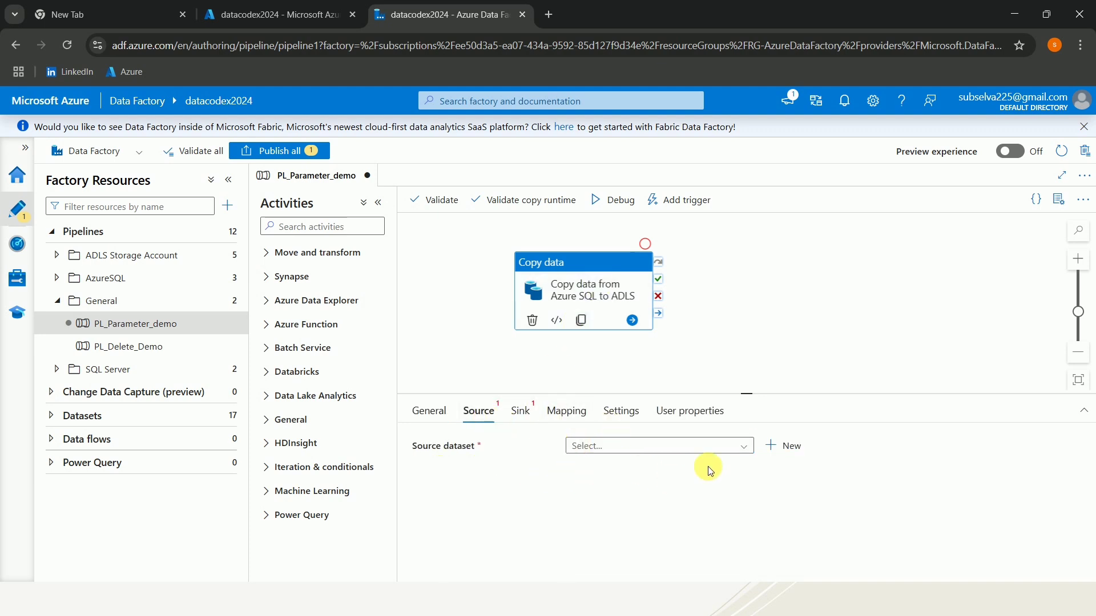
left_click(744, 447)
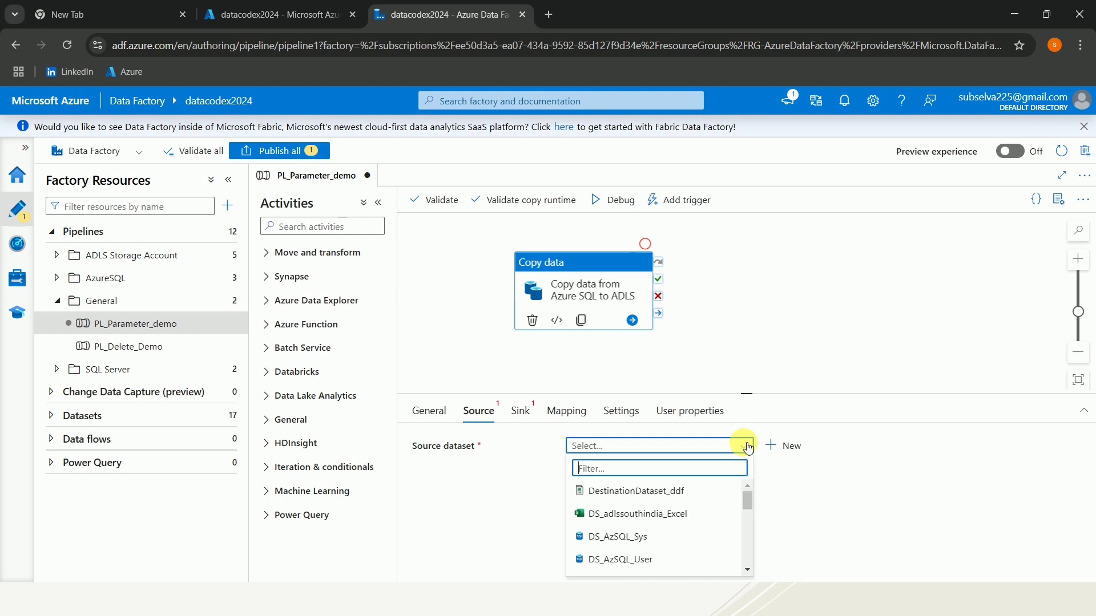
left_click(775, 448)
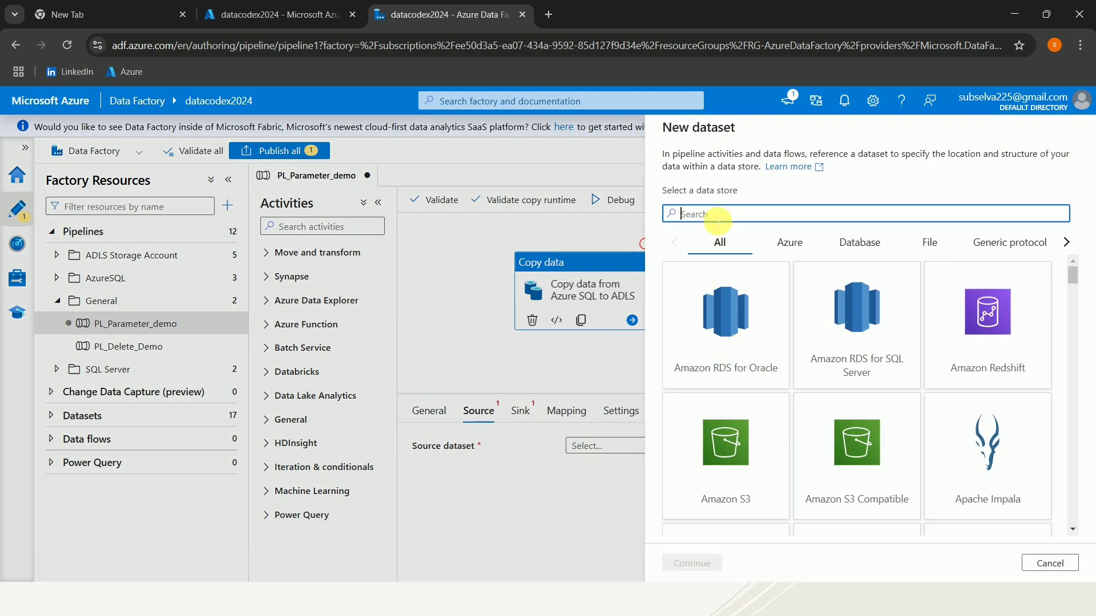
type("azu")
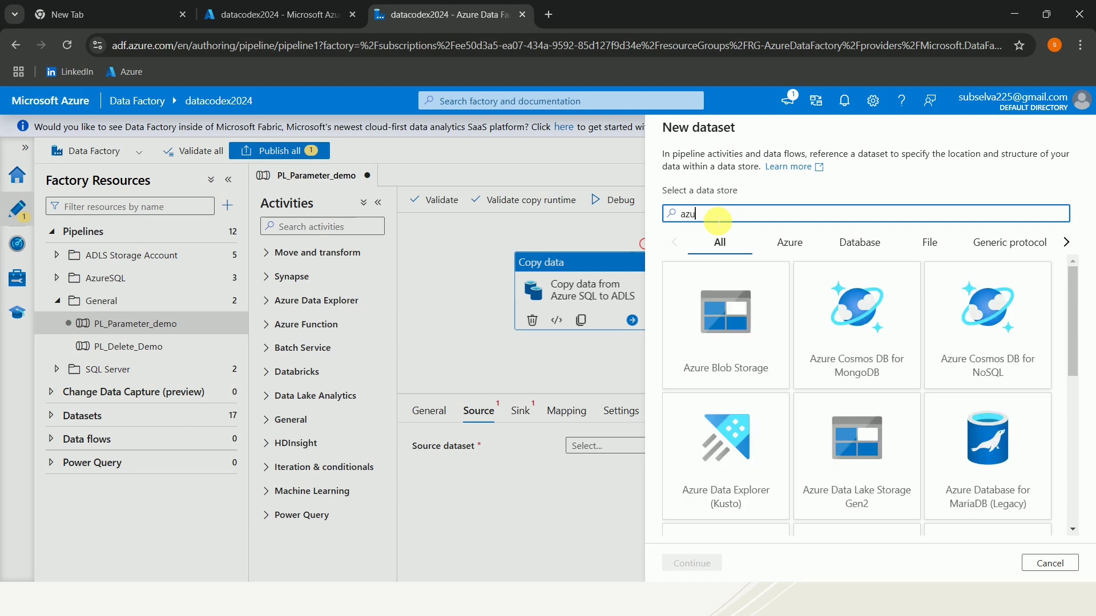
type("re sql")
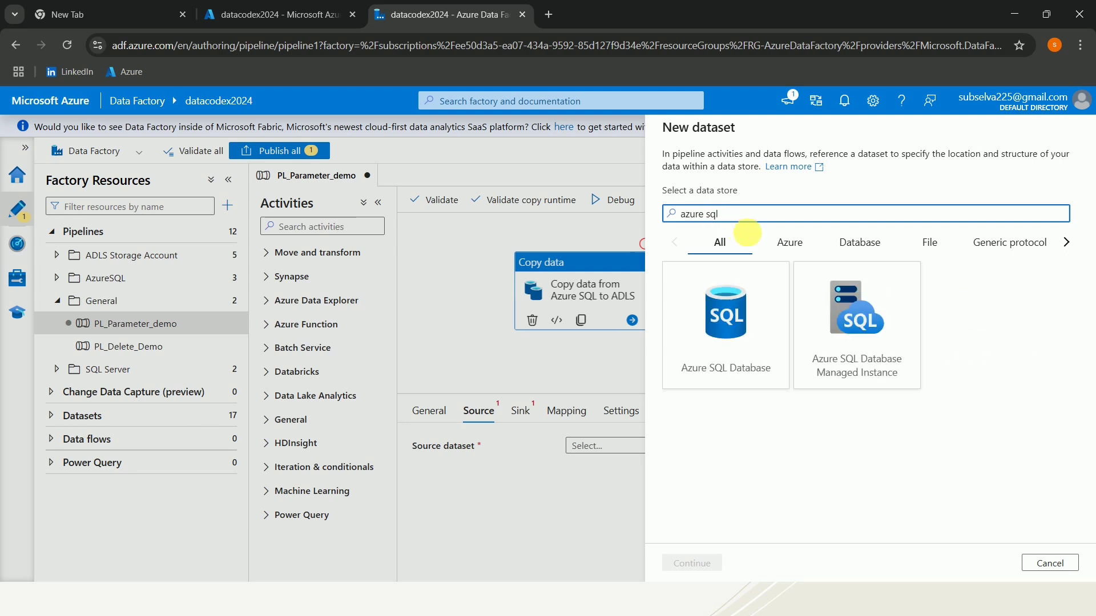
left_click(711, 336)
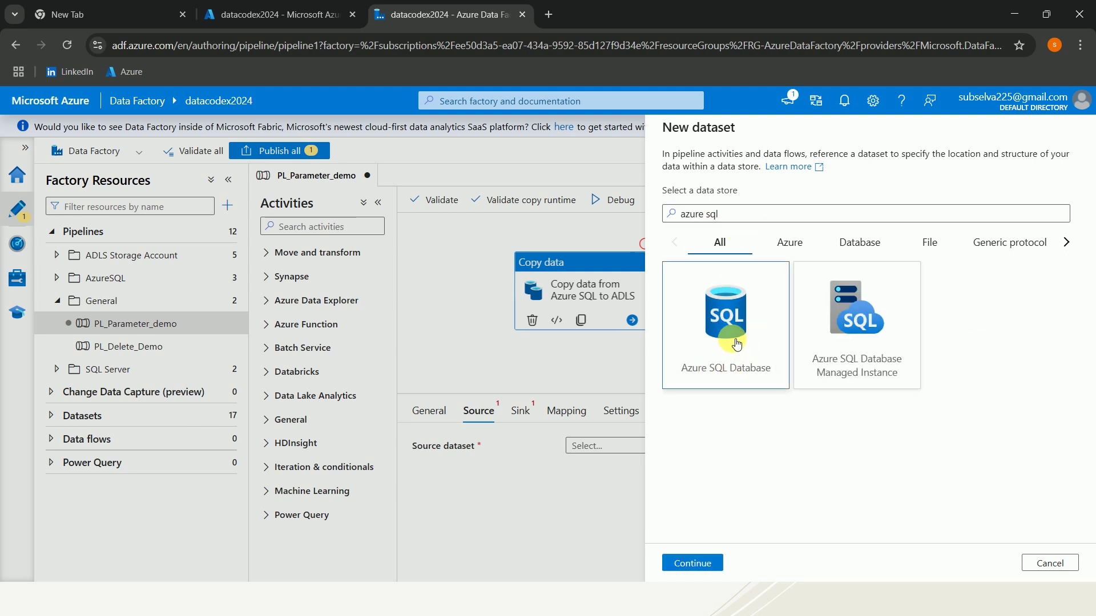
left_click(693, 564)
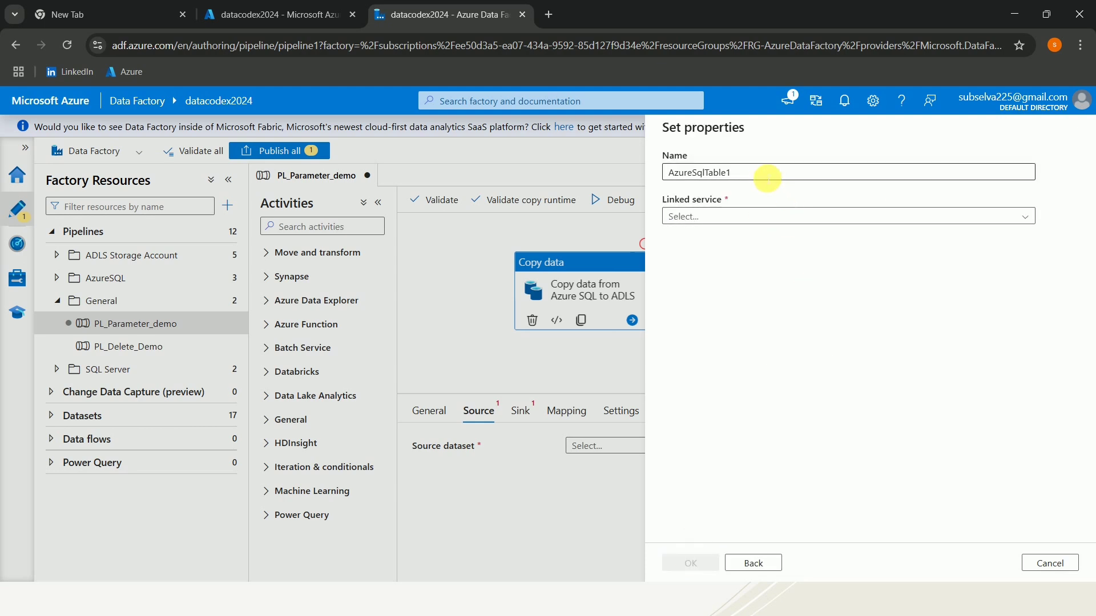
Name the new source dataset DS_dyn_Azure_SQL_Product.
left_click_drag(767, 178, 669, 178)
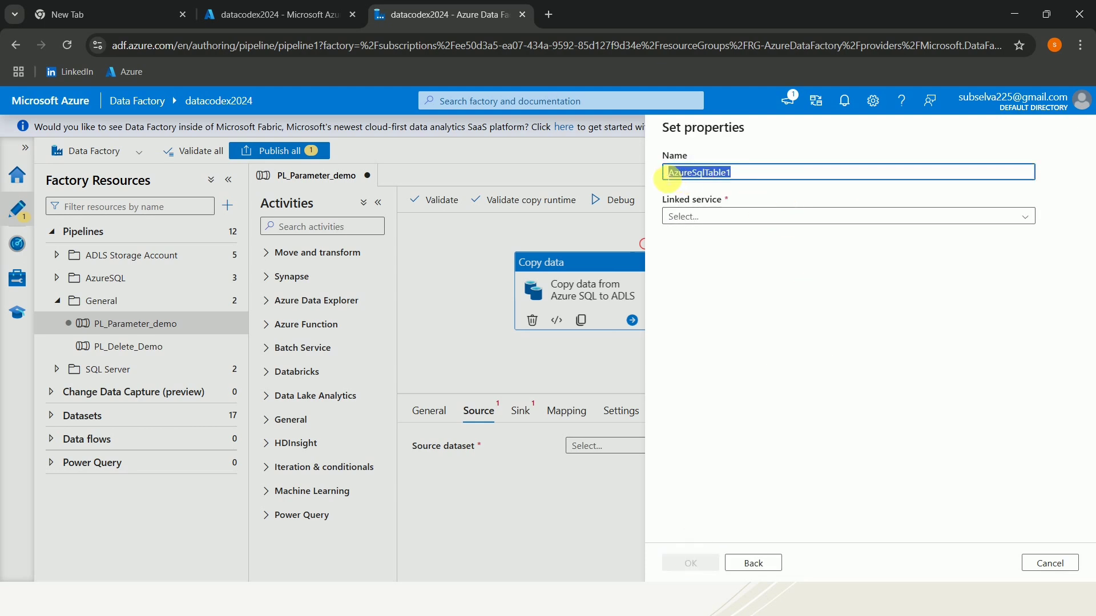
type("DS_dyn")
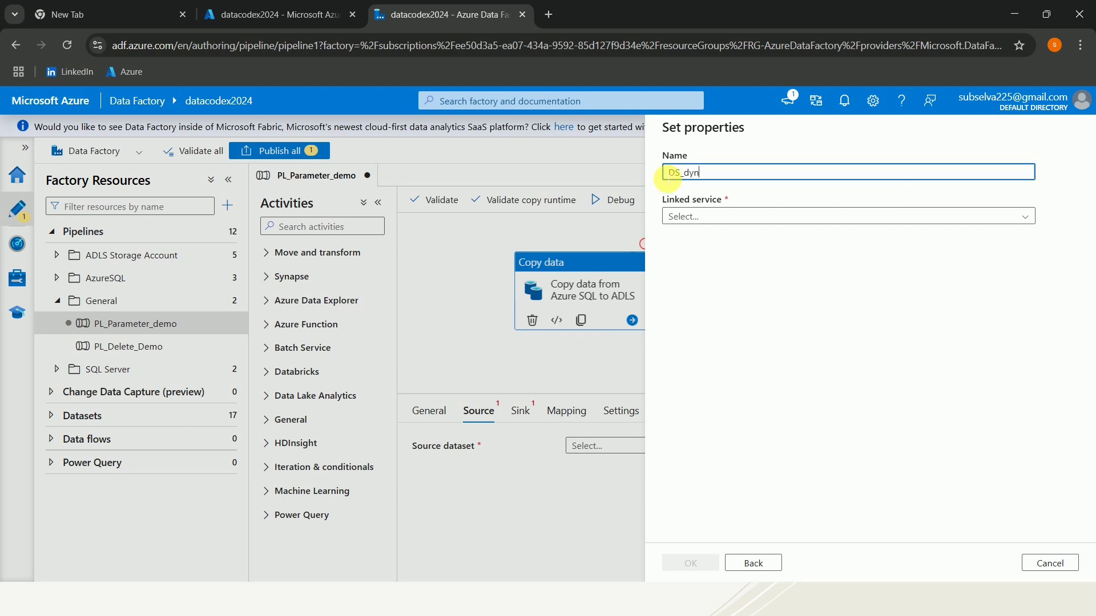
type("_Azure_SQL_Product")
Start a new linked service for the dataset, name it LS_dyn_Azure_SQL and keep AutoResolveIntegrationRuntime as its integration runtime.
left_click(788, 220)
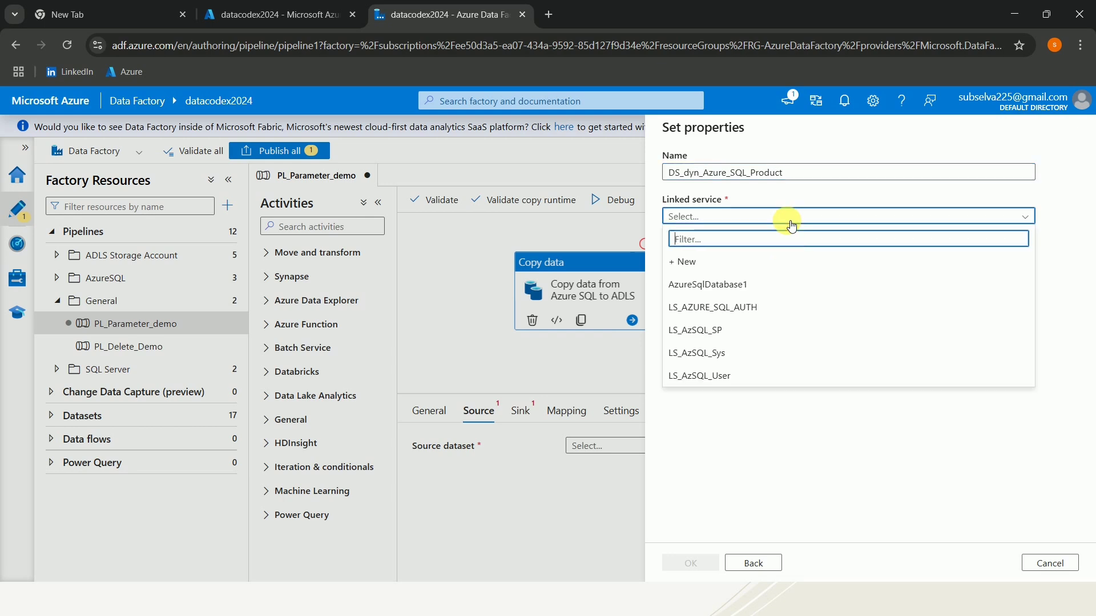
left_click(705, 271)
left_click_drag(770, 190, 663, 185)
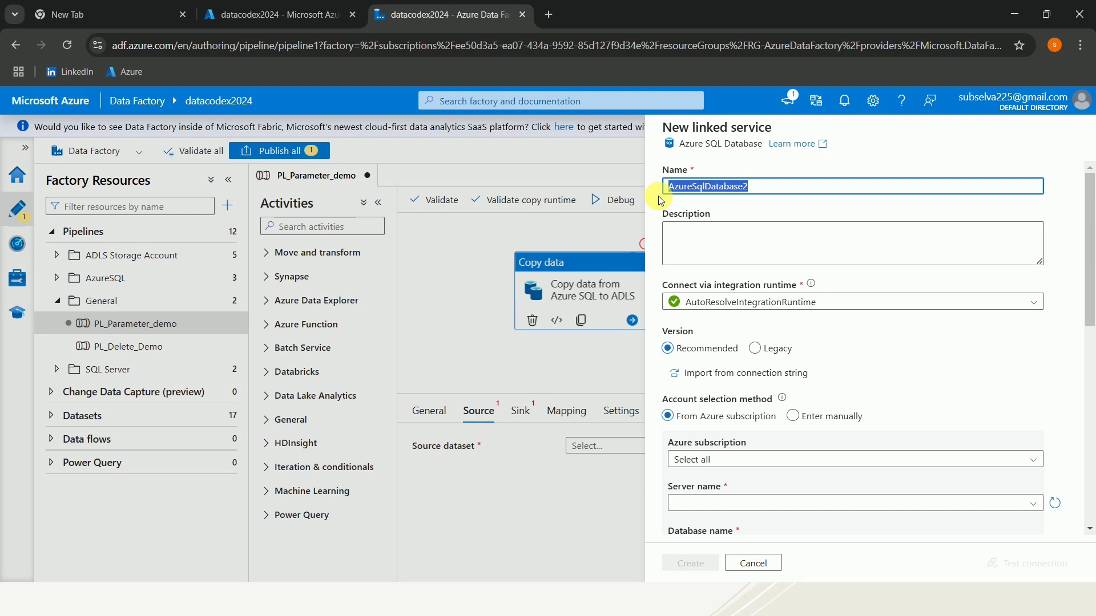
type("LS_")
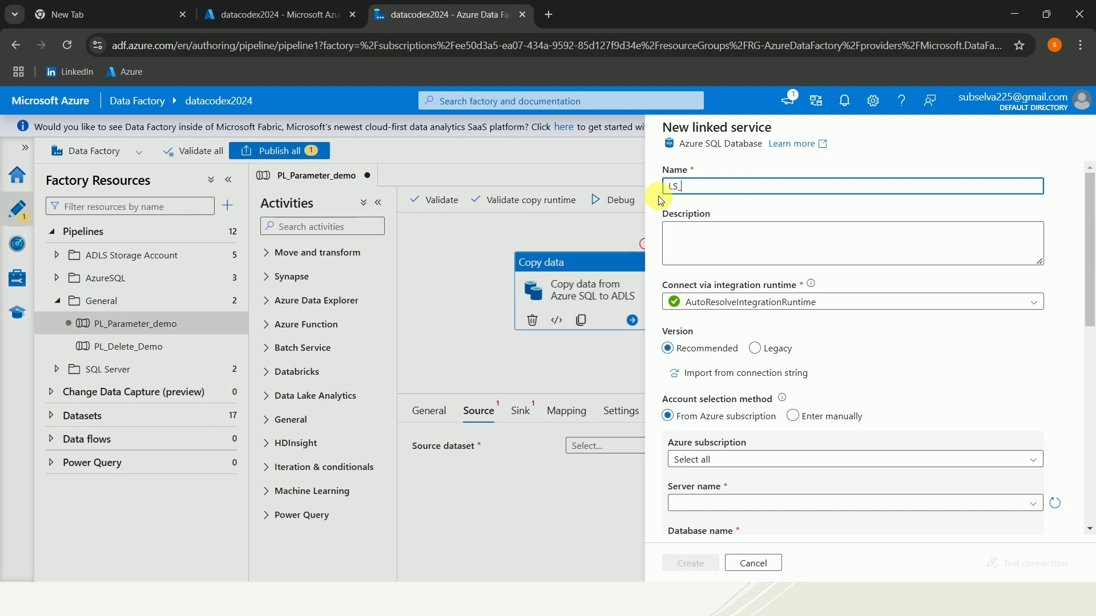
type("dyn_Azure_SQL")
left_click(862, 302)
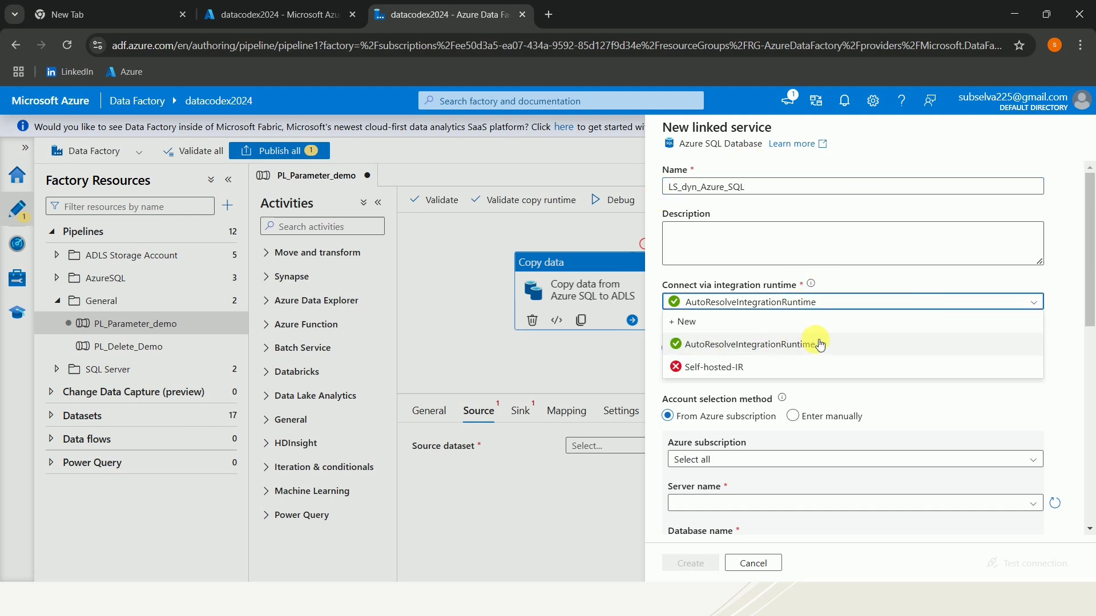
left_click(1066, 347)
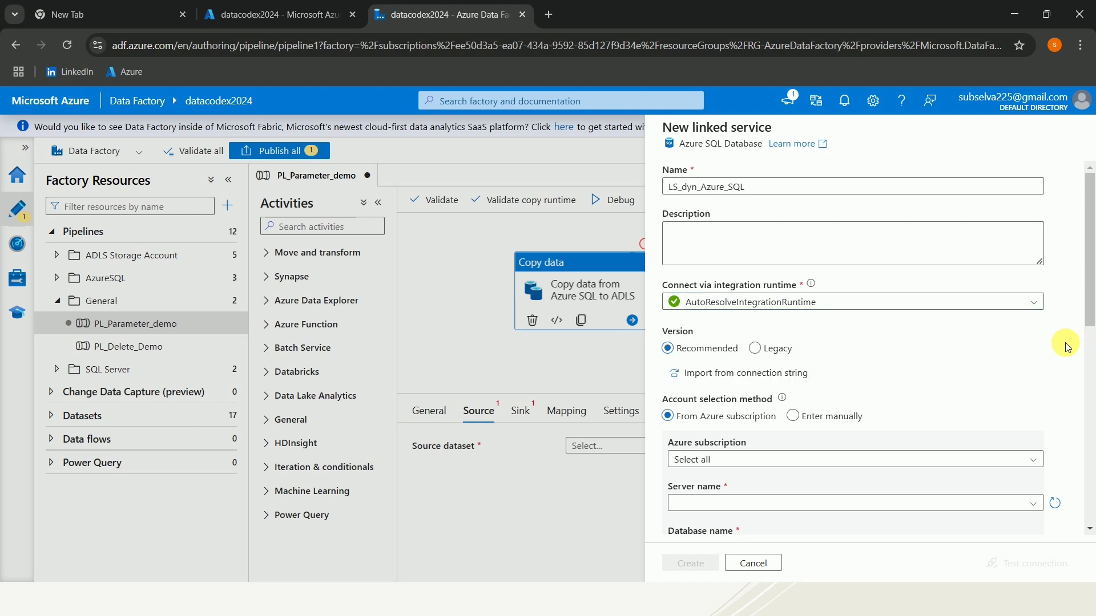
Switch the linked service's account selection to manual entry and set the fully qualified domain name to azuredatafactorydemo.database.windows.net.
scroll(877, 364, "down", 2)
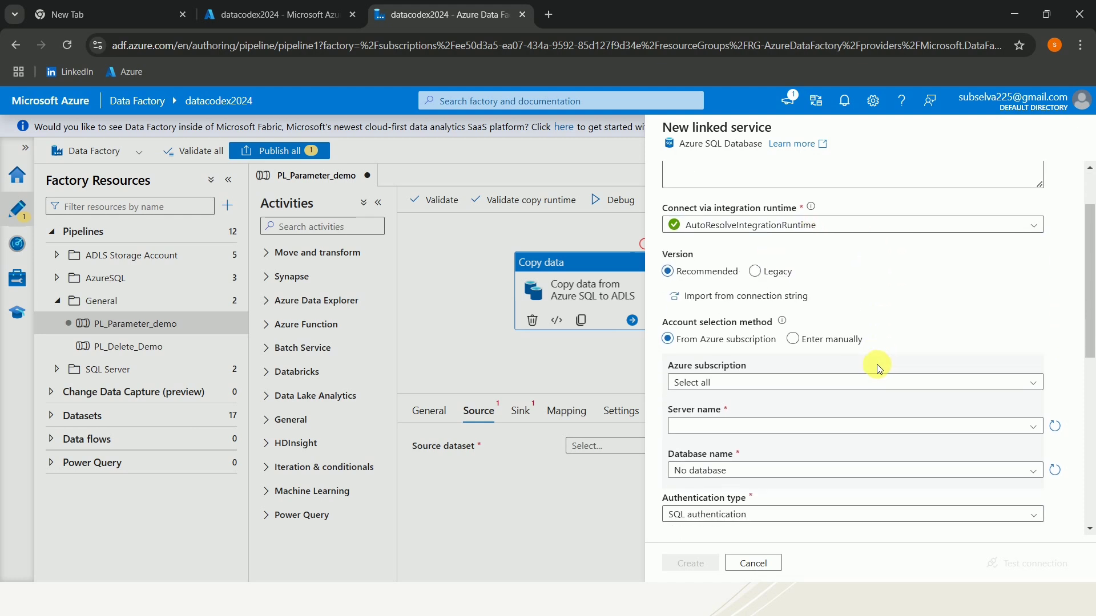
left_click(794, 314)
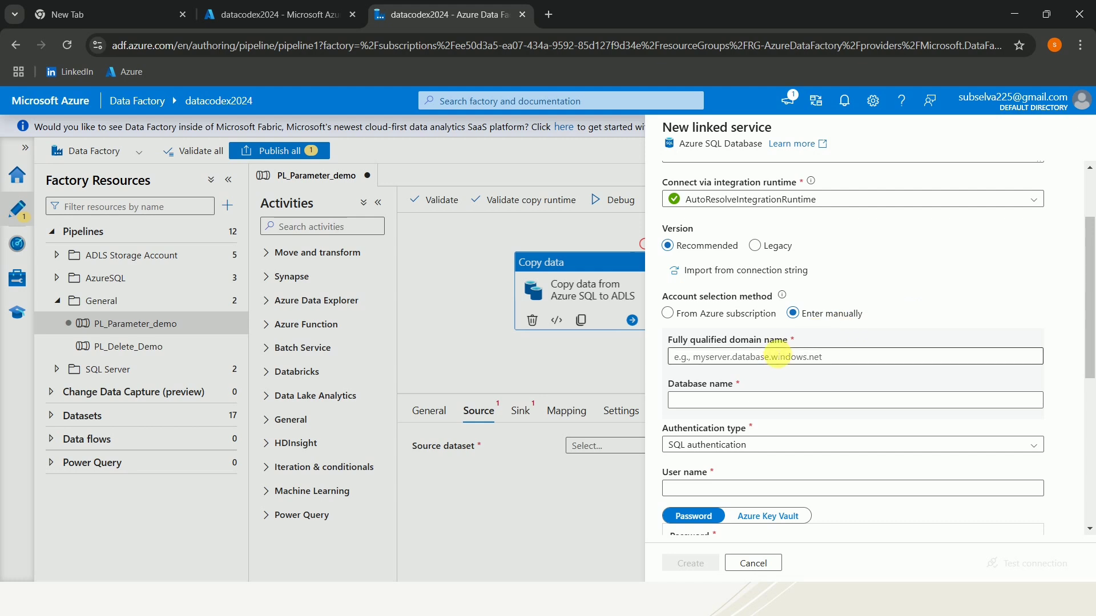
left_click(779, 356)
key("super+v")
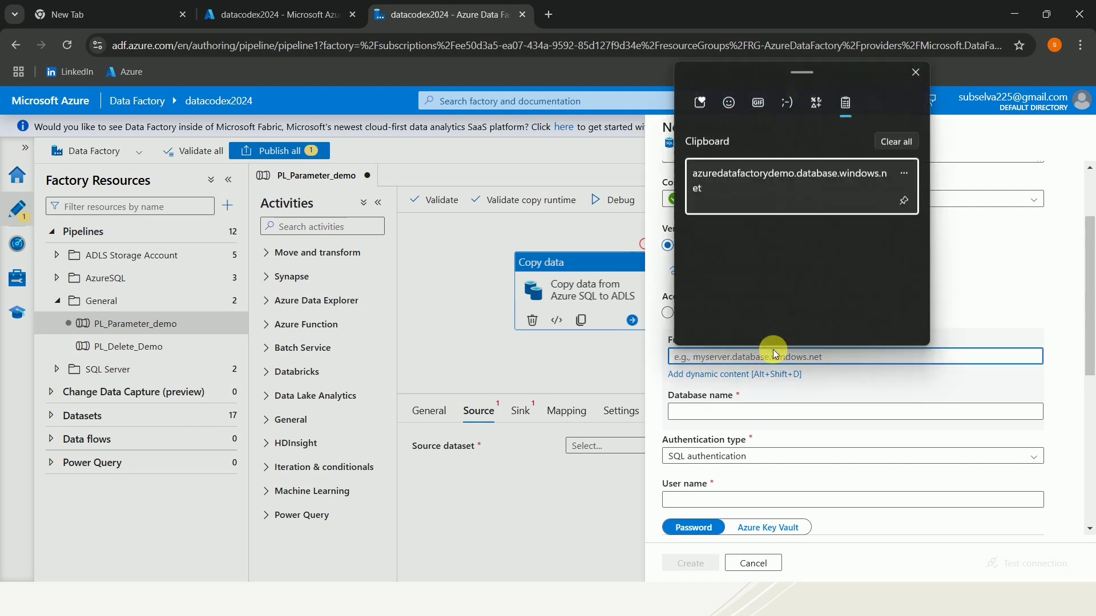
left_click(786, 175)
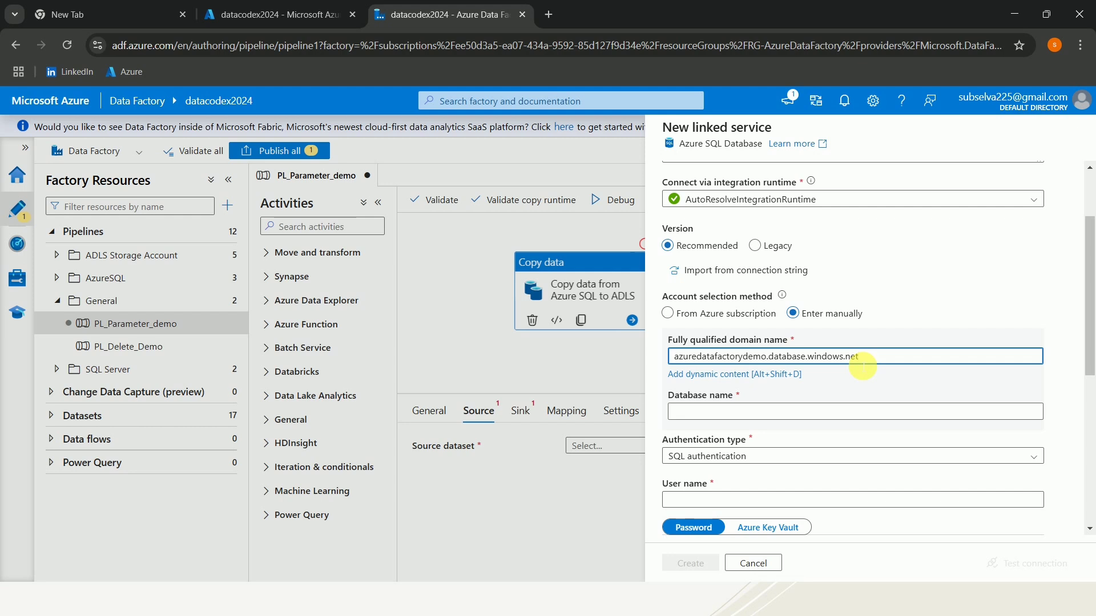
Add a parameter named DatabaseName of type String to the new linked service.
left_click(753, 412)
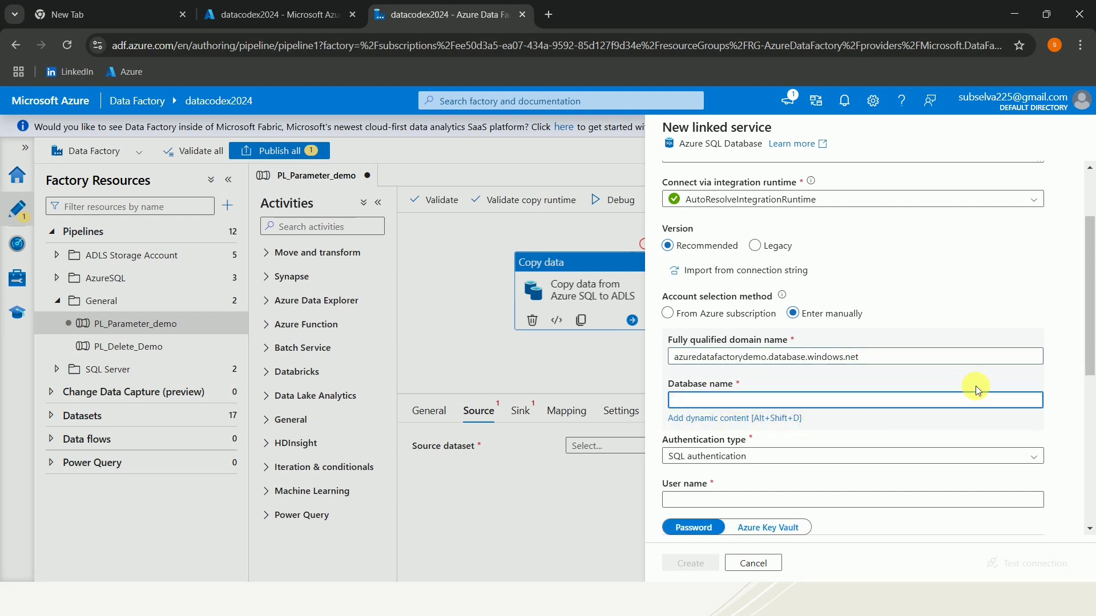
left_click(1058, 351)
scroll(1058, 352, "down", 6)
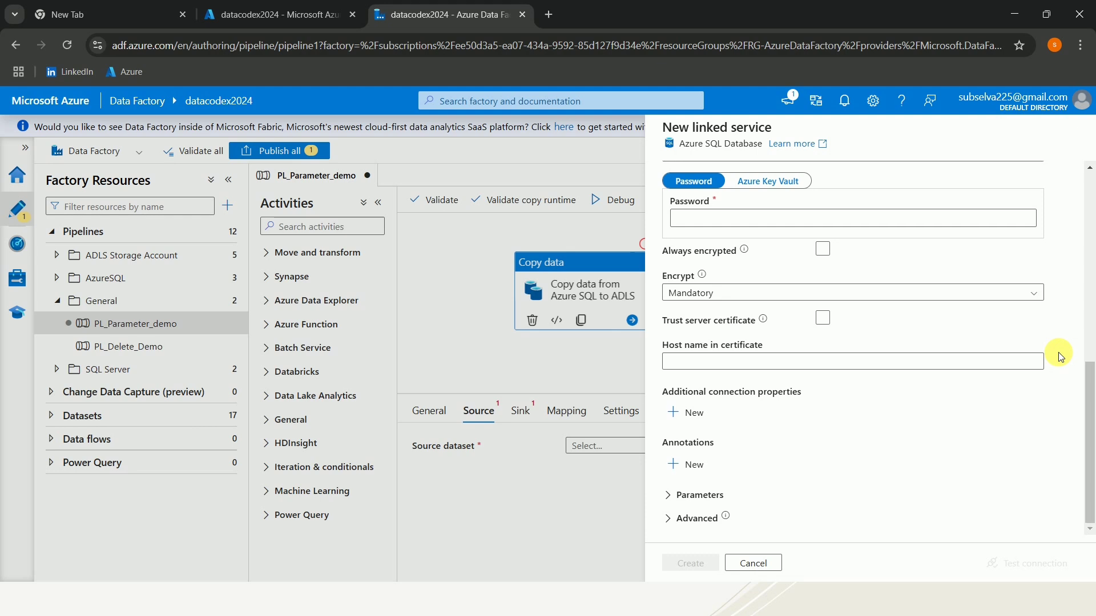
left_click(668, 495)
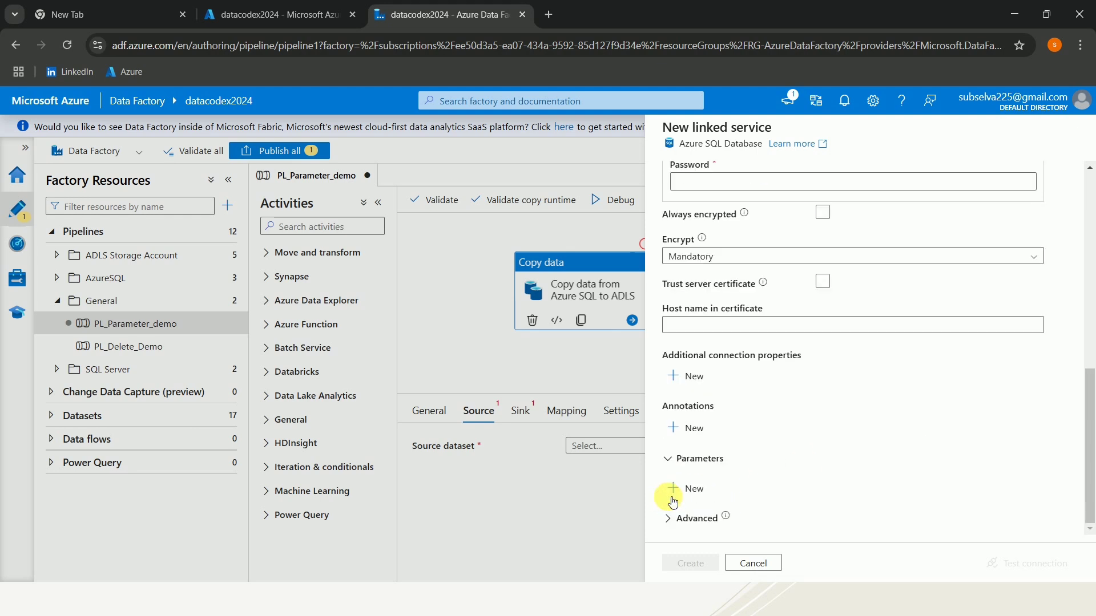
left_click(701, 496)
scroll(768, 479, "down", 1)
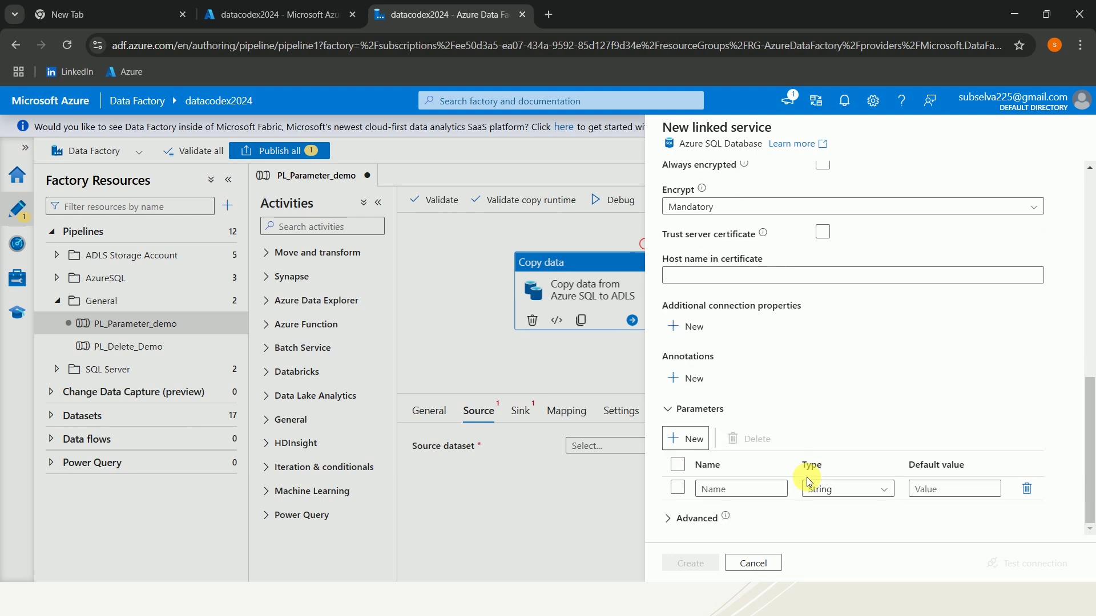
left_click(748, 495)
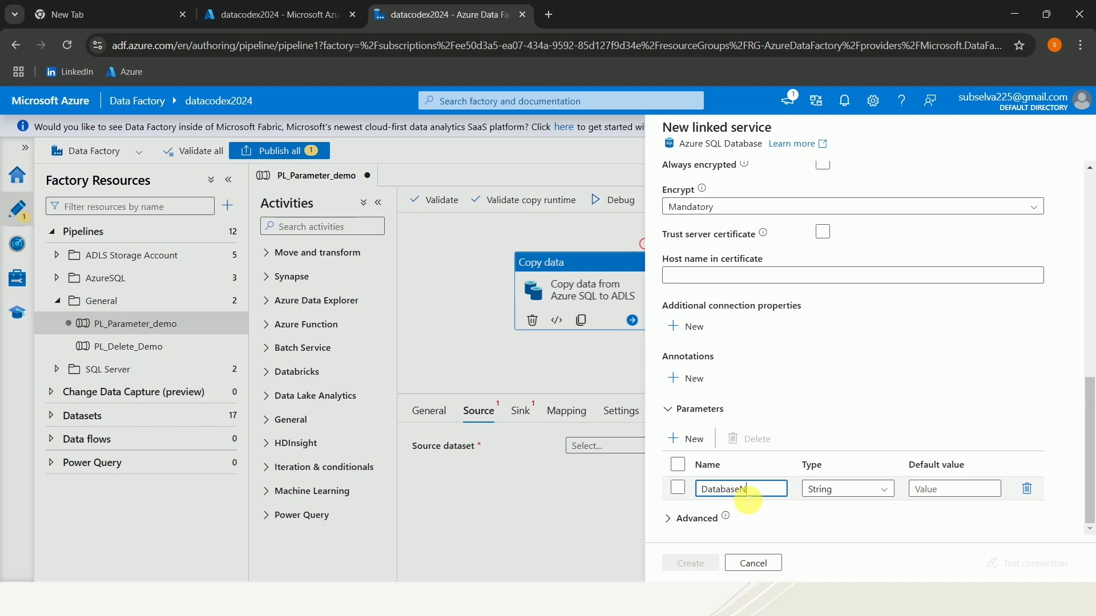
type("DatabaseName")
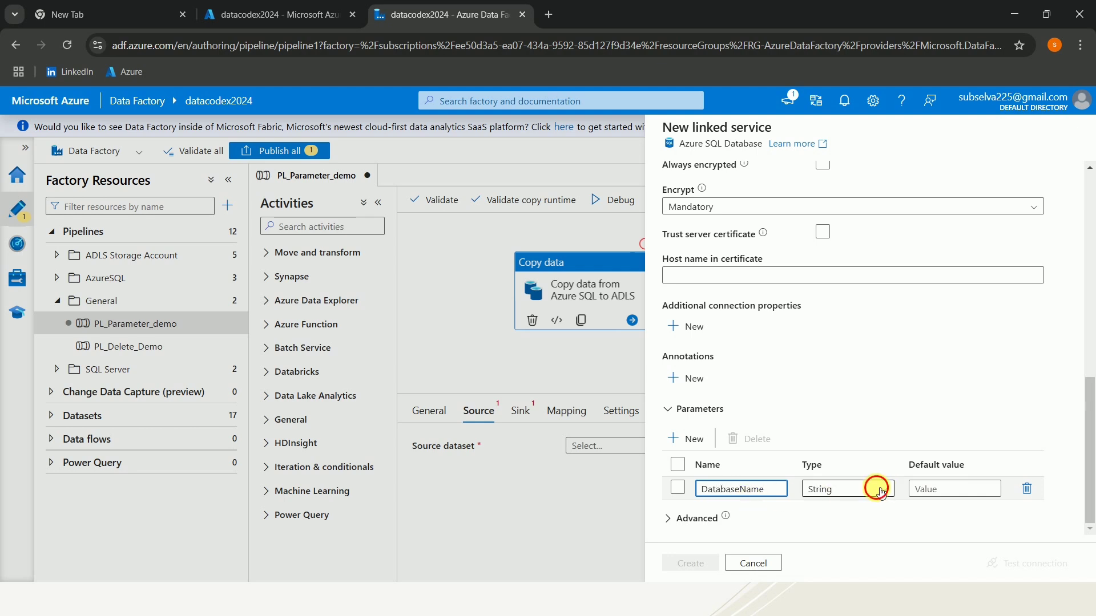
left_click(862, 491)
scroll(863, 501, "down", 2)
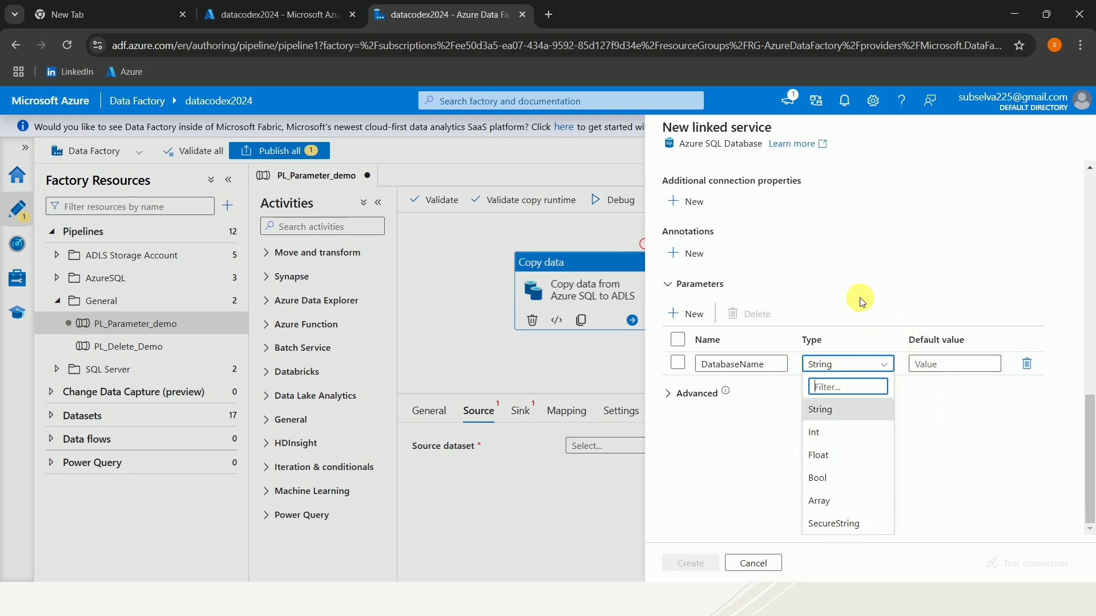
scroll(946, 278, "up", 2)
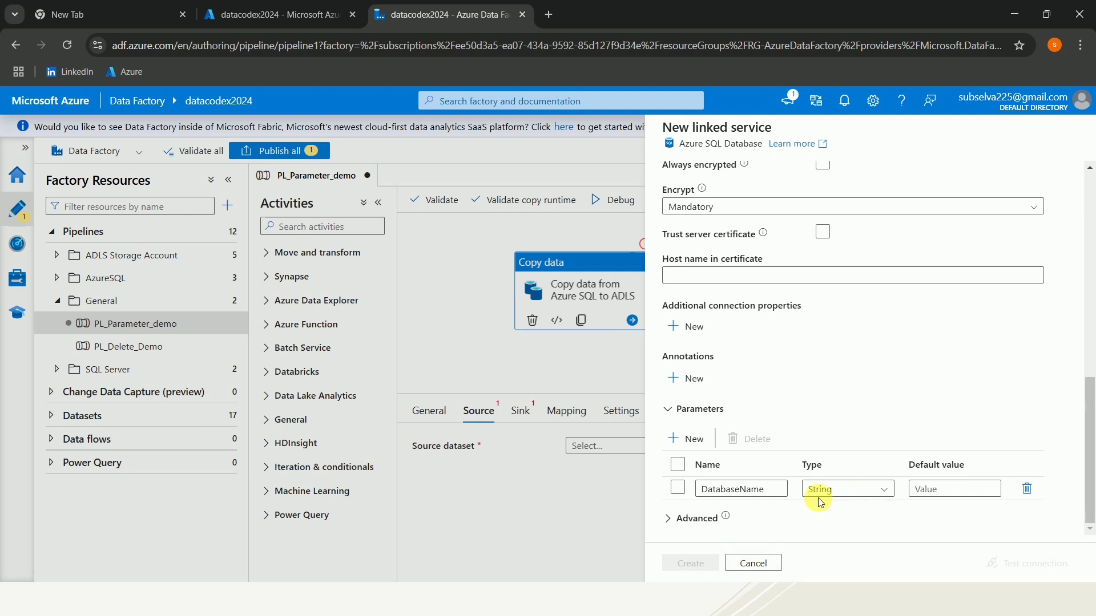
left_click(674, 409)
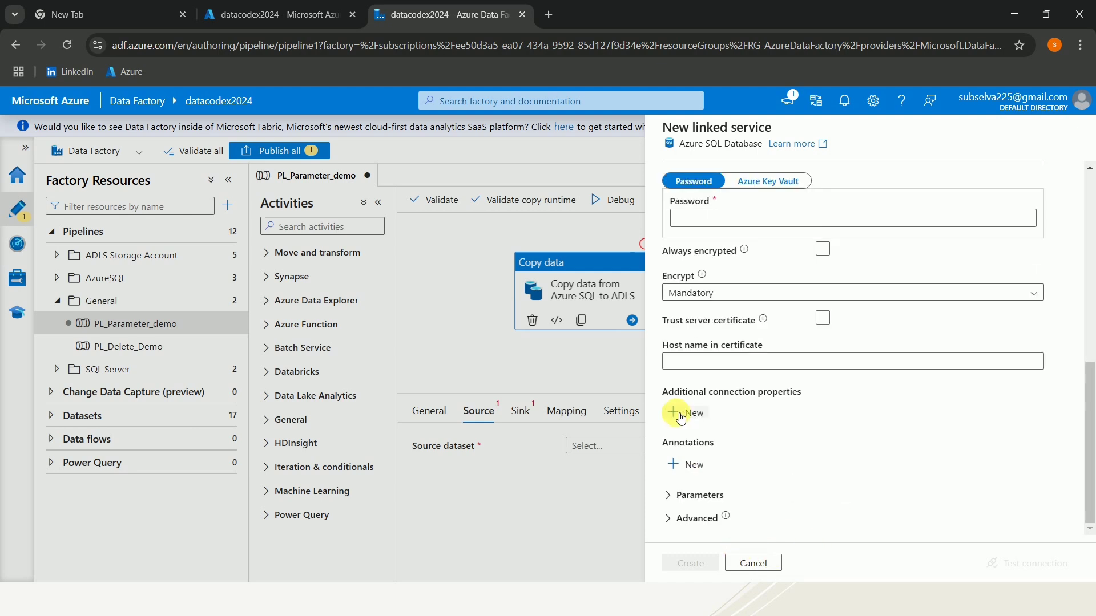
scroll(935, 436, "up", 7)
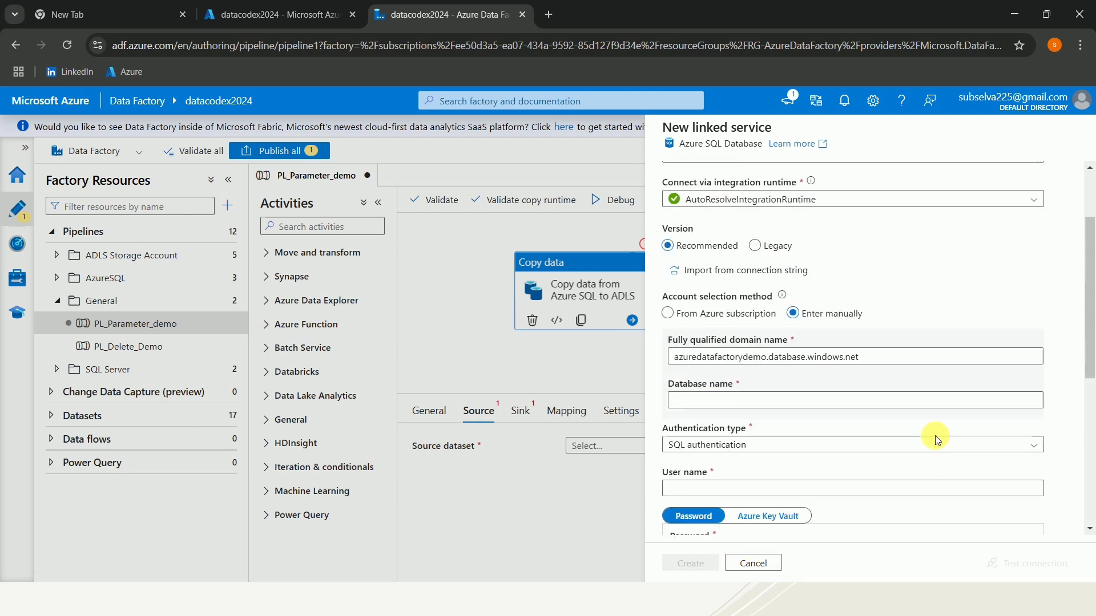
left_click(727, 458)
scroll(725, 451, "down", 1)
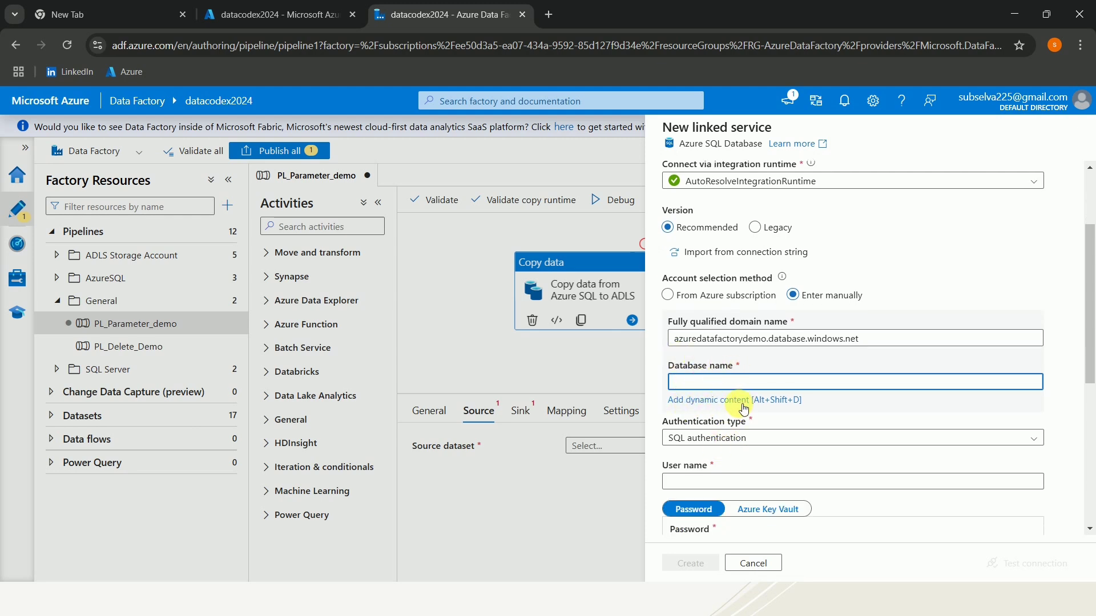
left_click(719, 400)
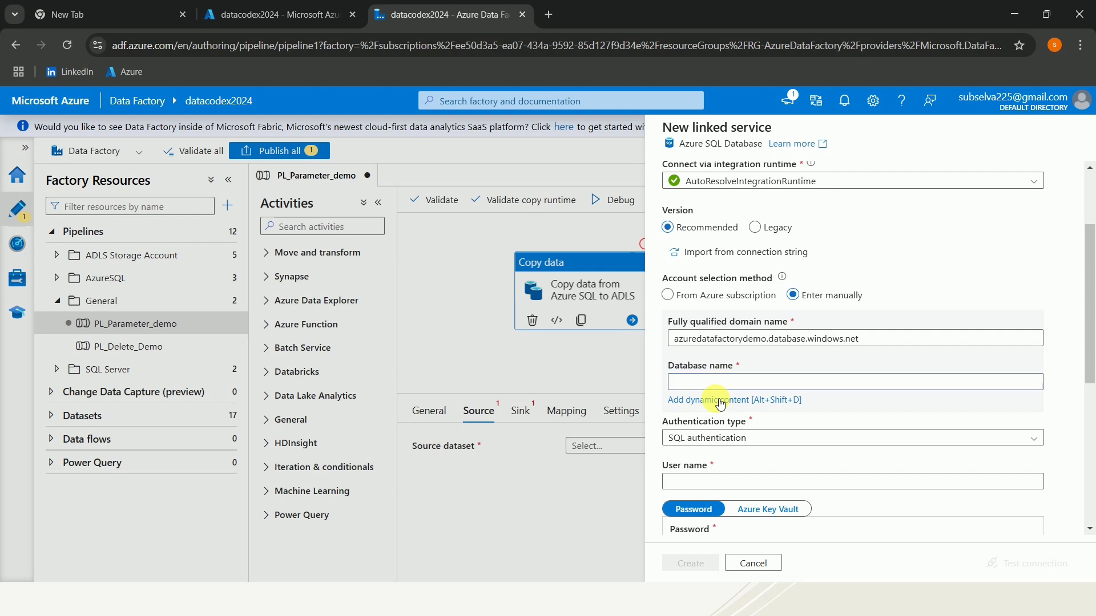
left_click(753, 190)
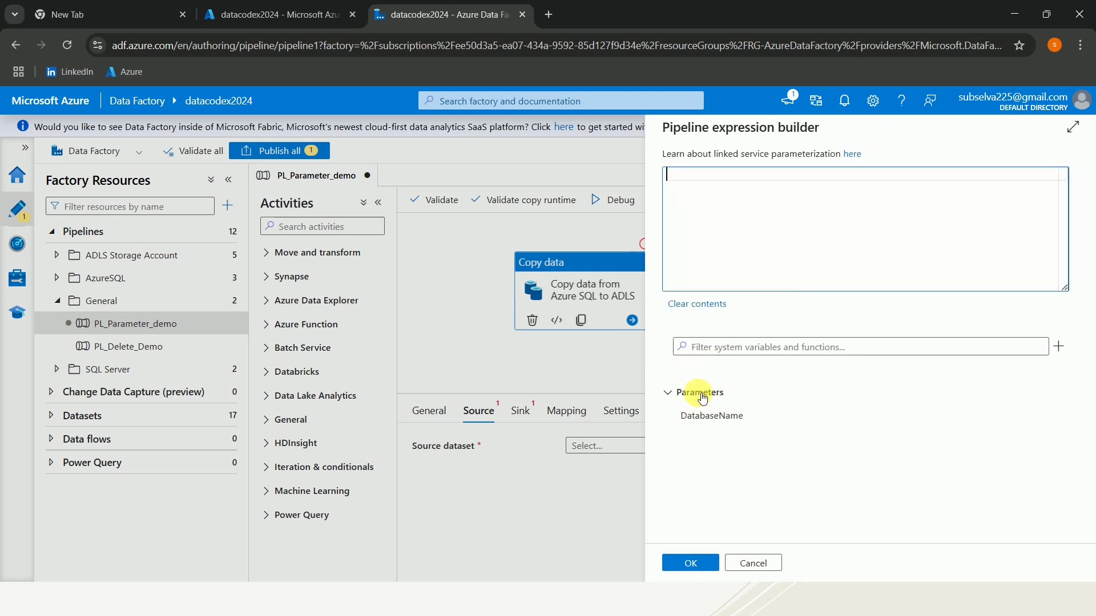
left_click(729, 416)
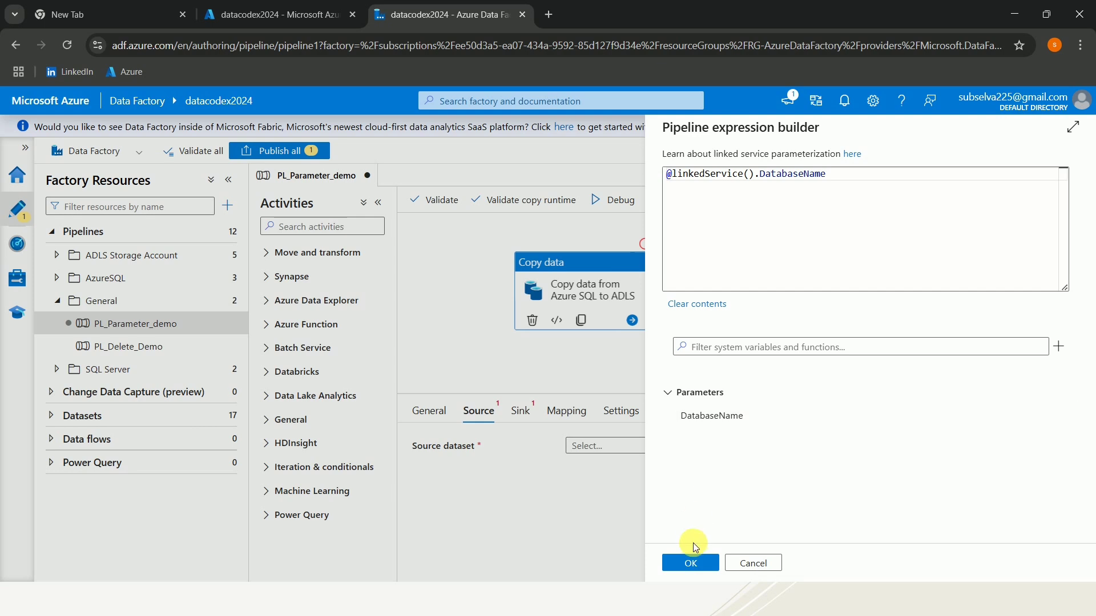
left_click(694, 562)
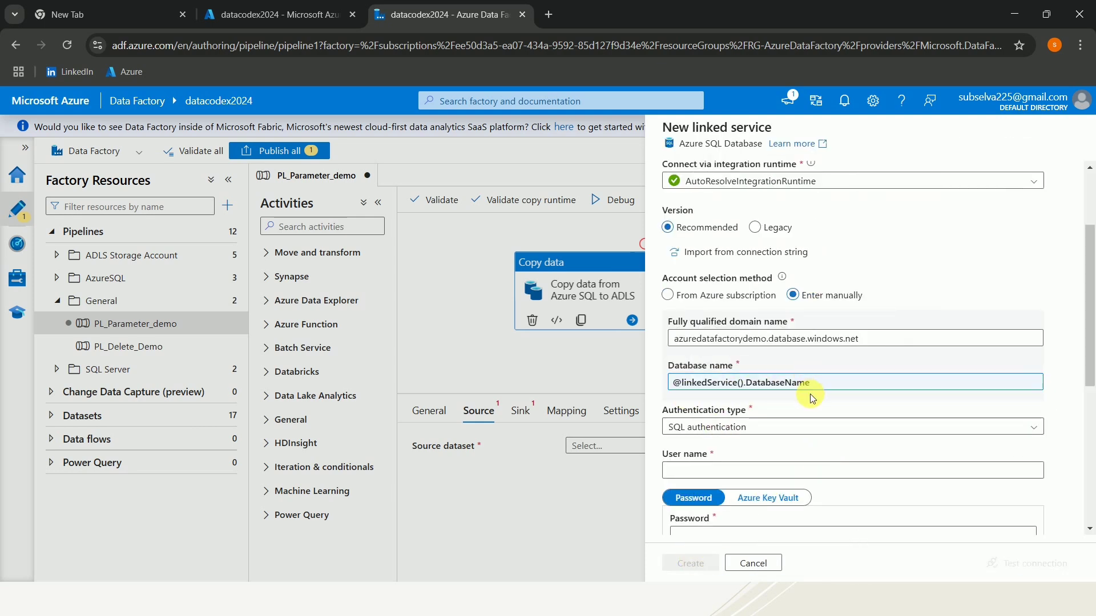
Set the SQL authentication user name to Azure and enter the account password.
scroll(817, 428, "down", 1)
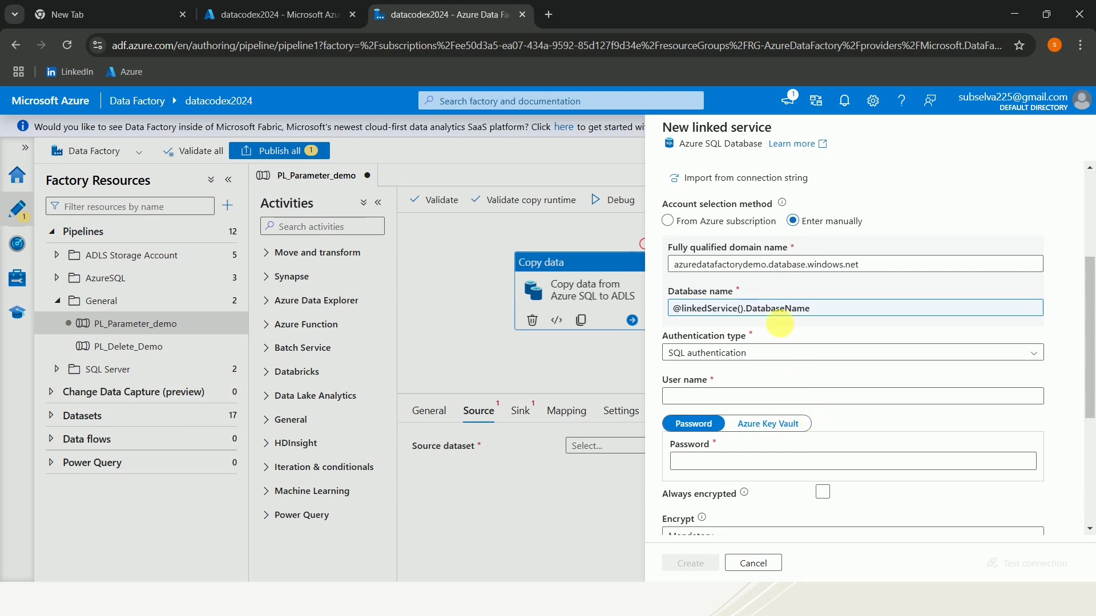
left_click(735, 398)
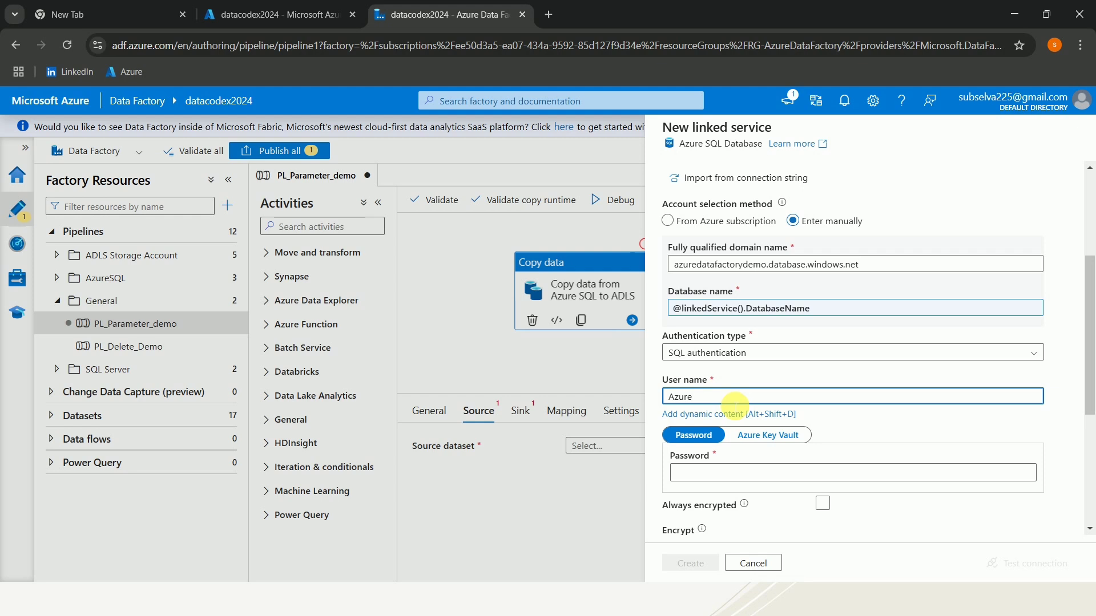
left_click(735, 473)
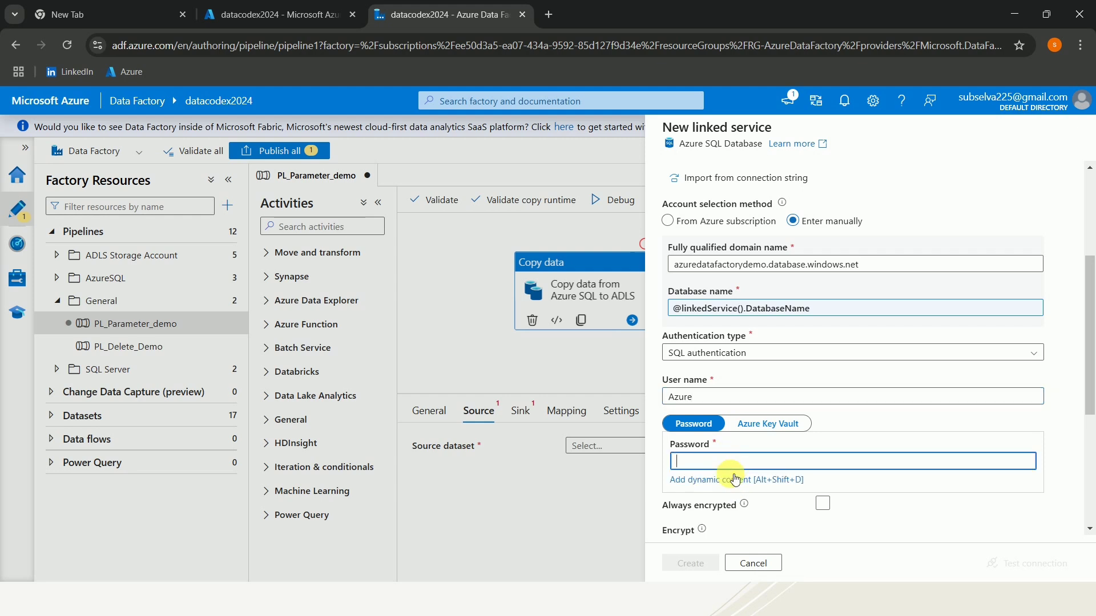
type("•••")
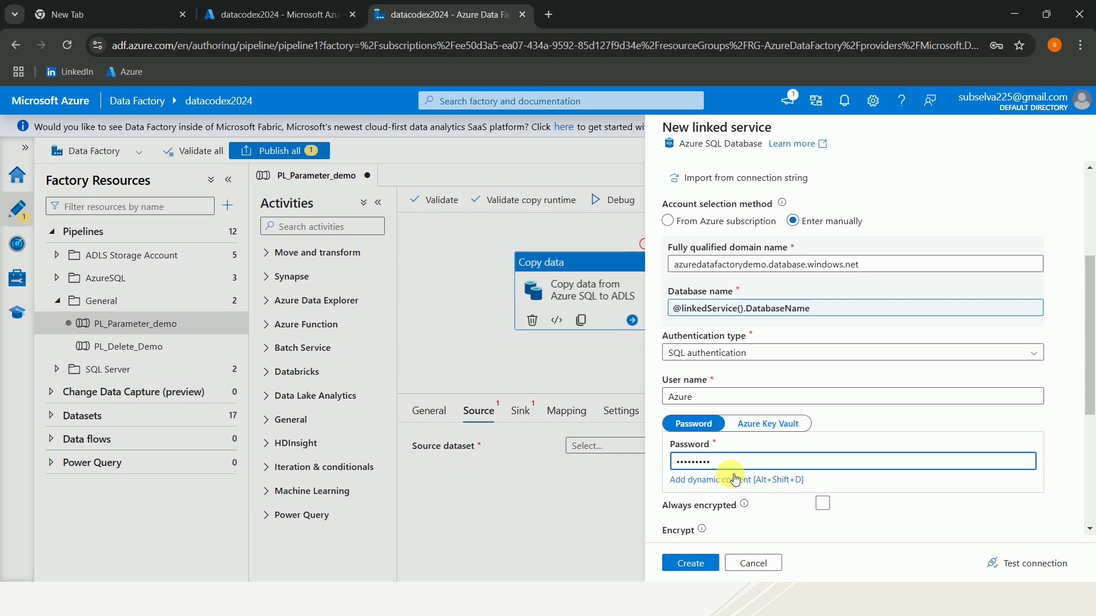
Test the linked service connection with SampleDB as the value of the DatabaseName parameter.
scroll(948, 491, "down", 5)
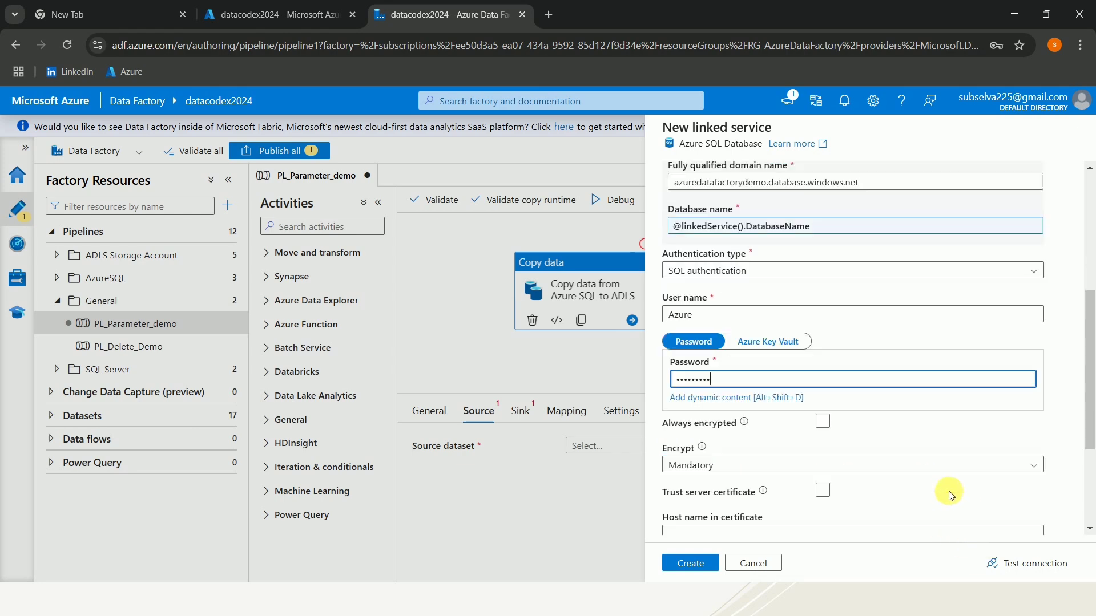
scroll(948, 491, "up", 7)
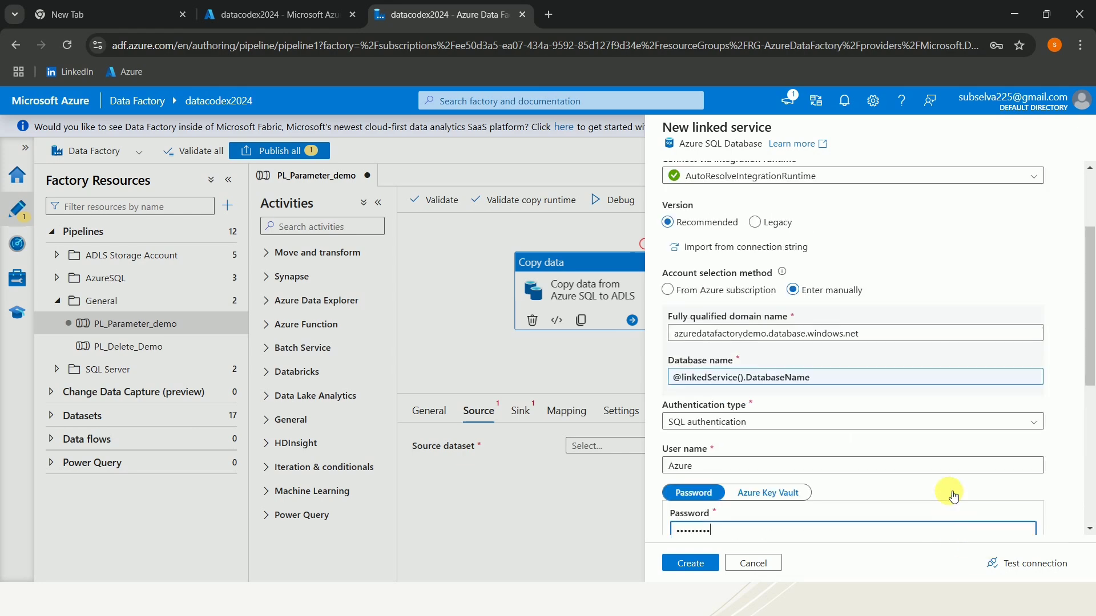
left_click(1013, 565)
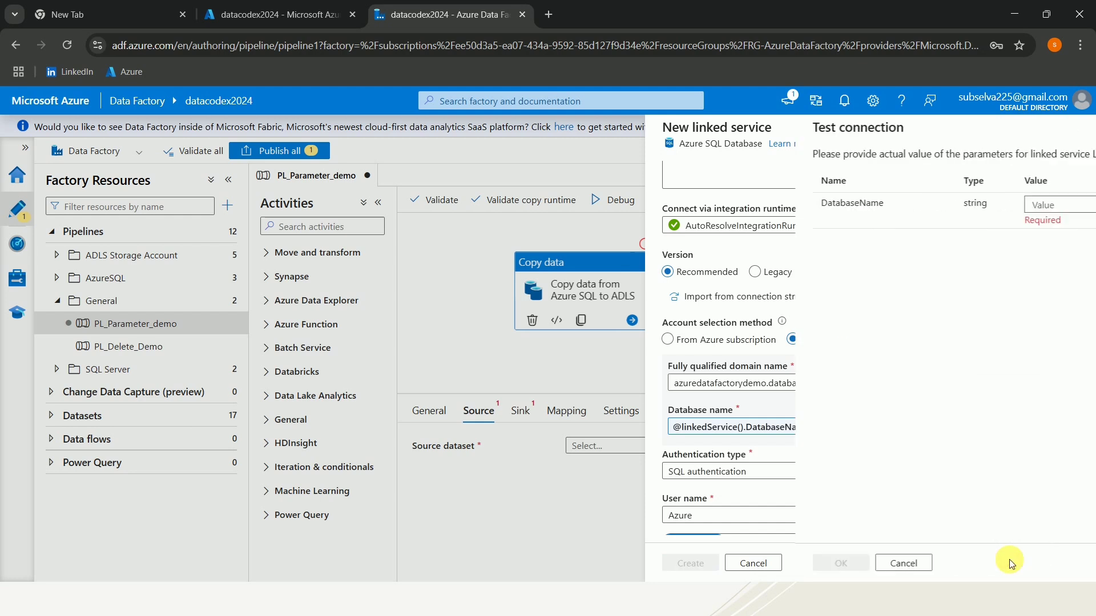
left_click(942, 207)
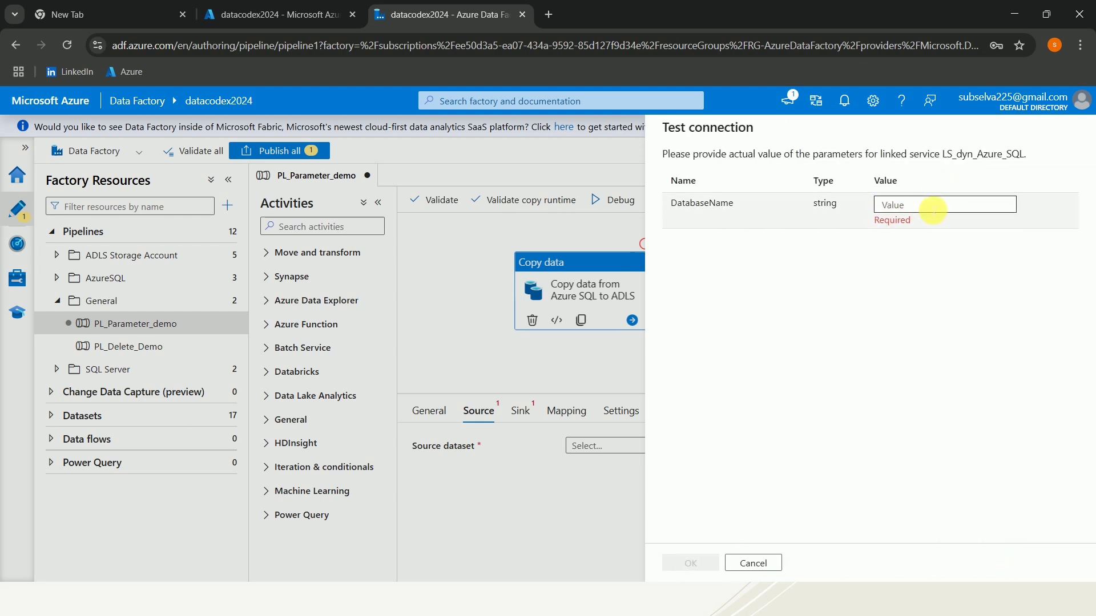
left_click(932, 207)
type("SampleDB")
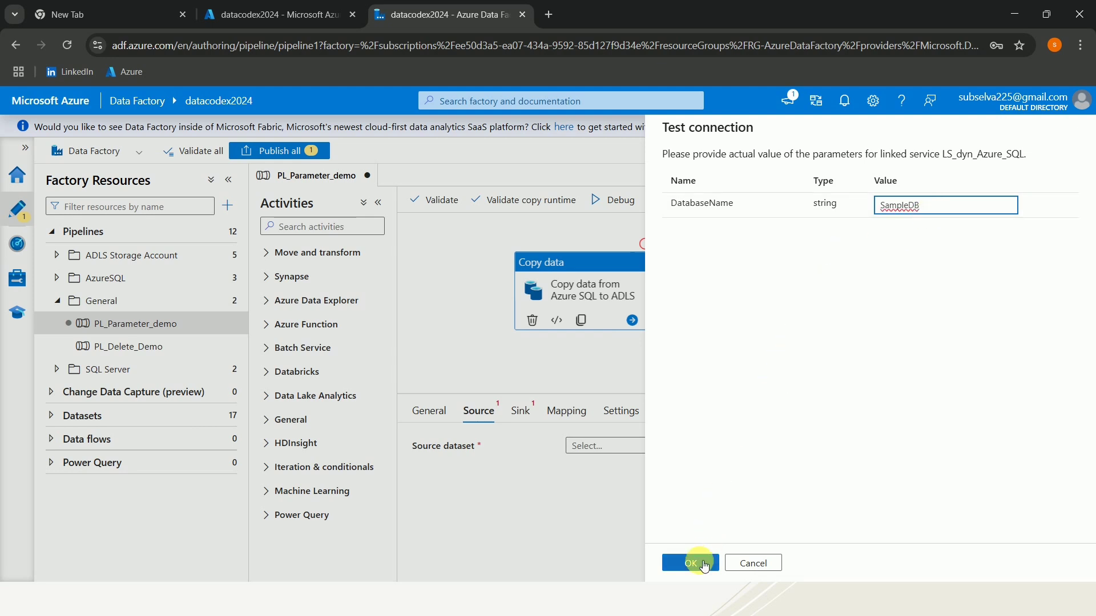
left_click(690, 563)
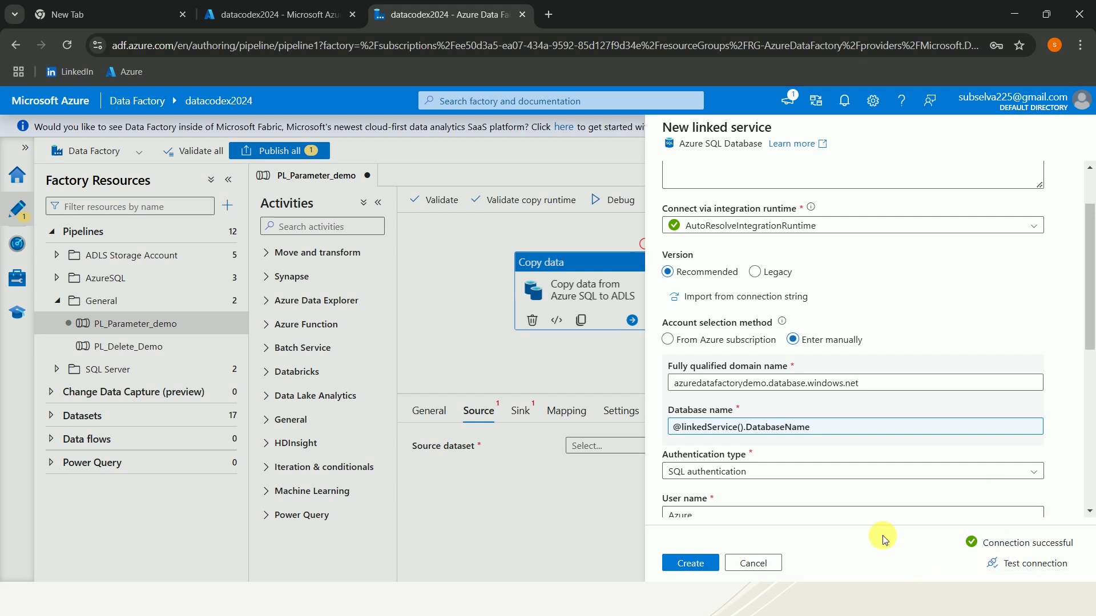
Examine the domain name, user name and password fields of the linked service for their dynamic content options.
scroll(893, 453, "up", 1)
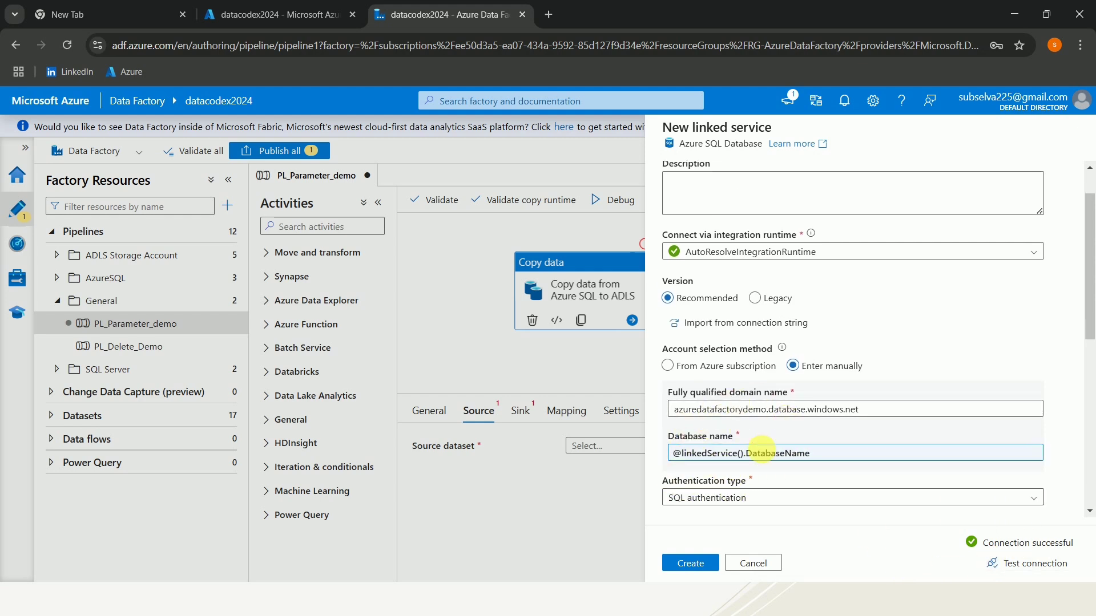
scroll(814, 468, "down", 2)
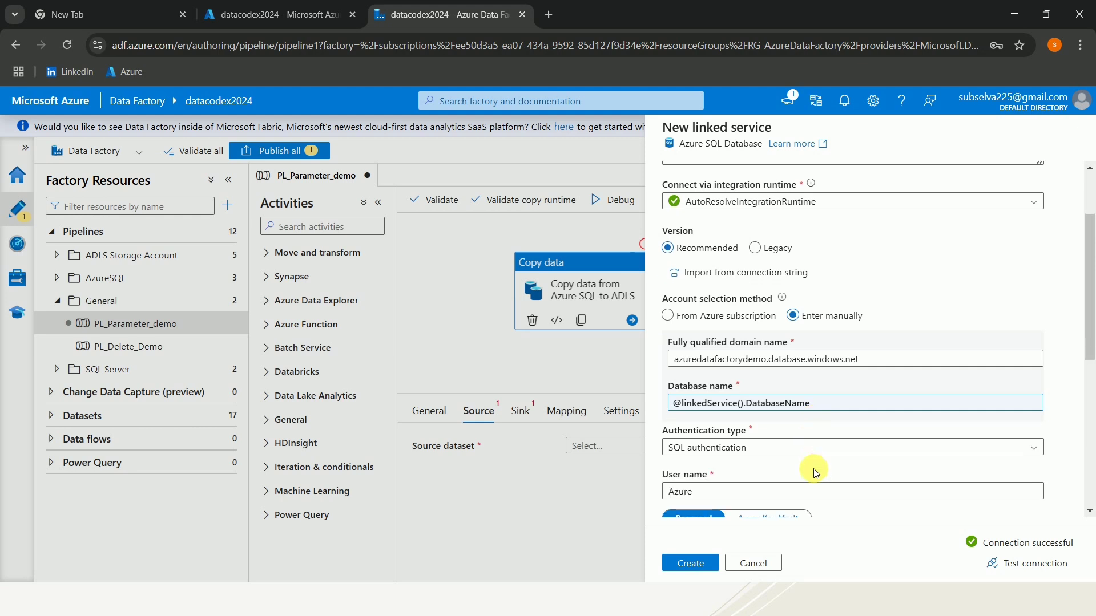
left_click(870, 359)
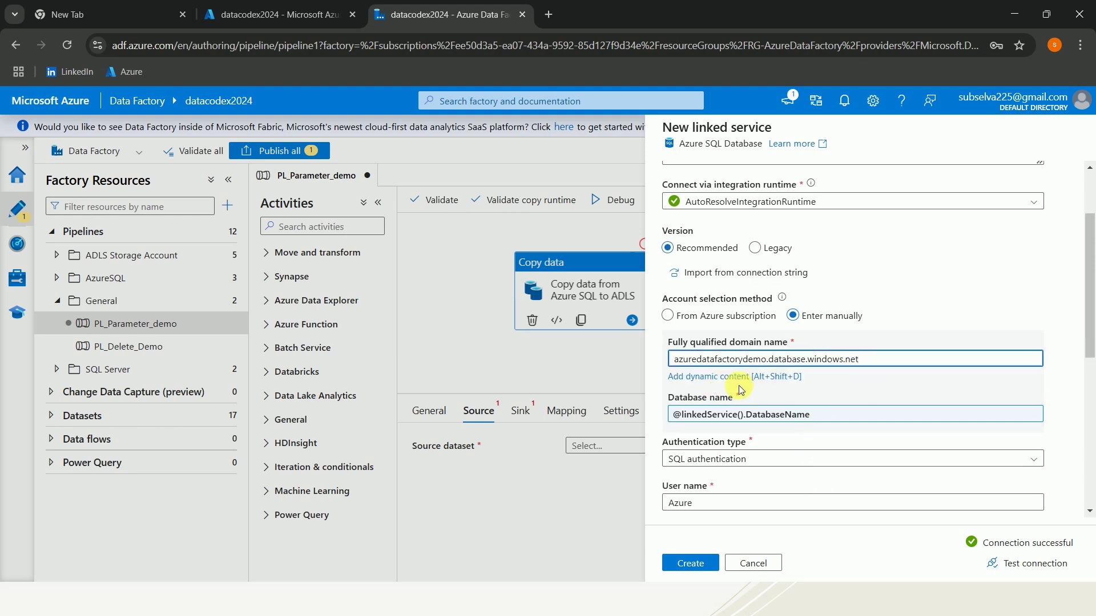
scroll(783, 386, "down", 5)
left_click(720, 260)
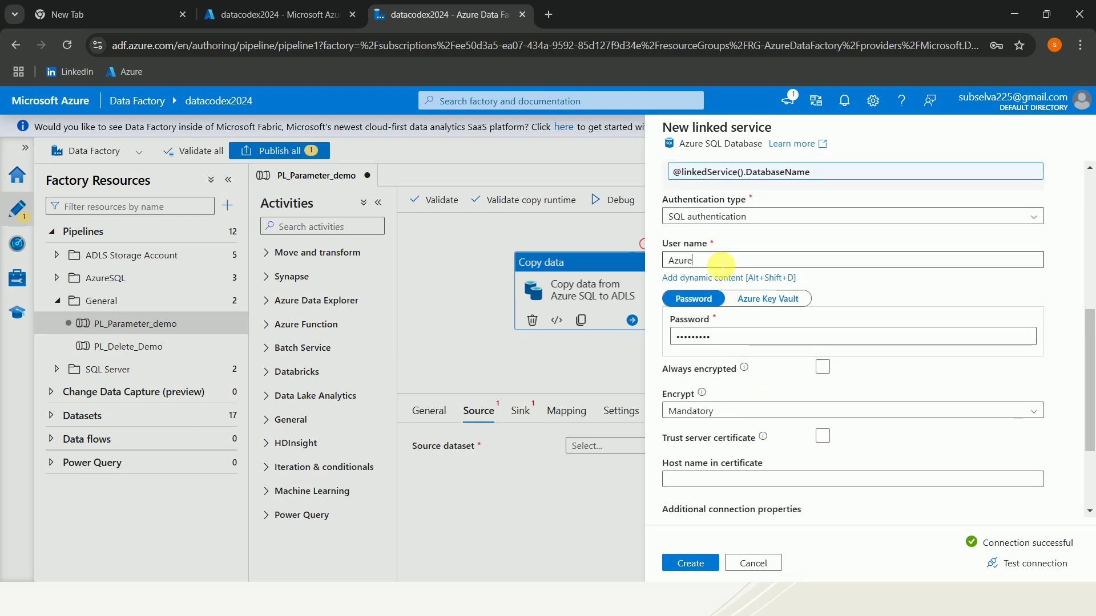
left_click(745, 337)
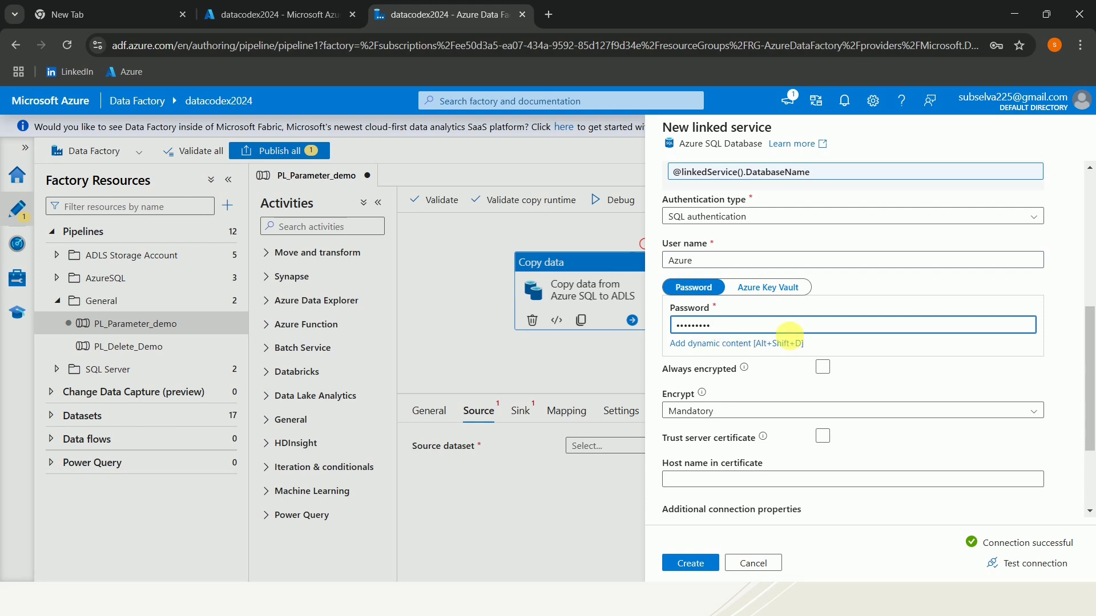
left_click(890, 276)
scroll(890, 277, "down", 3)
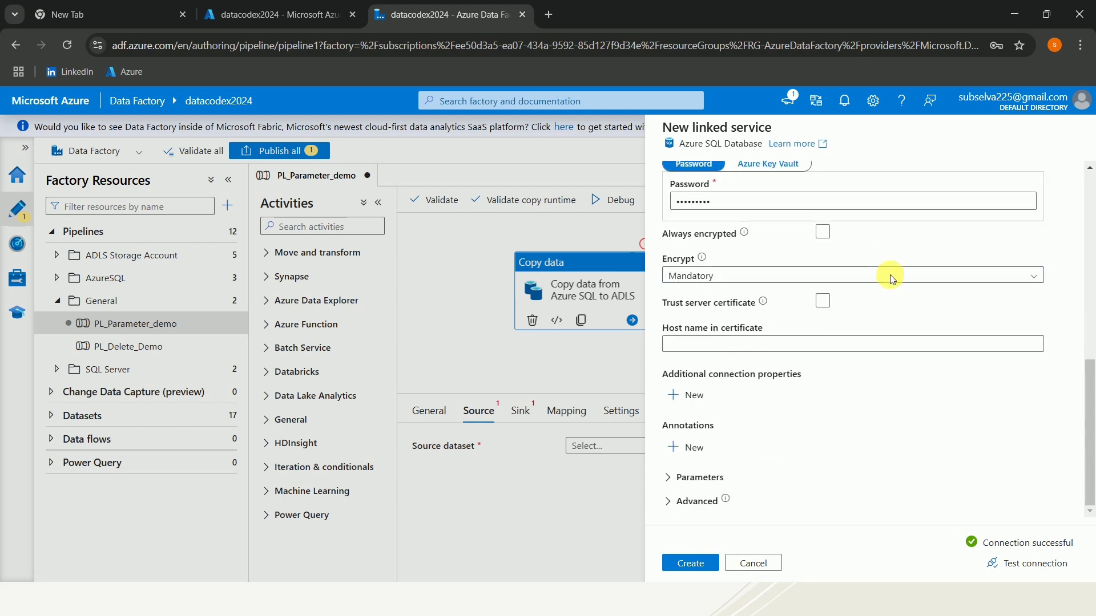
left_click(675, 478)
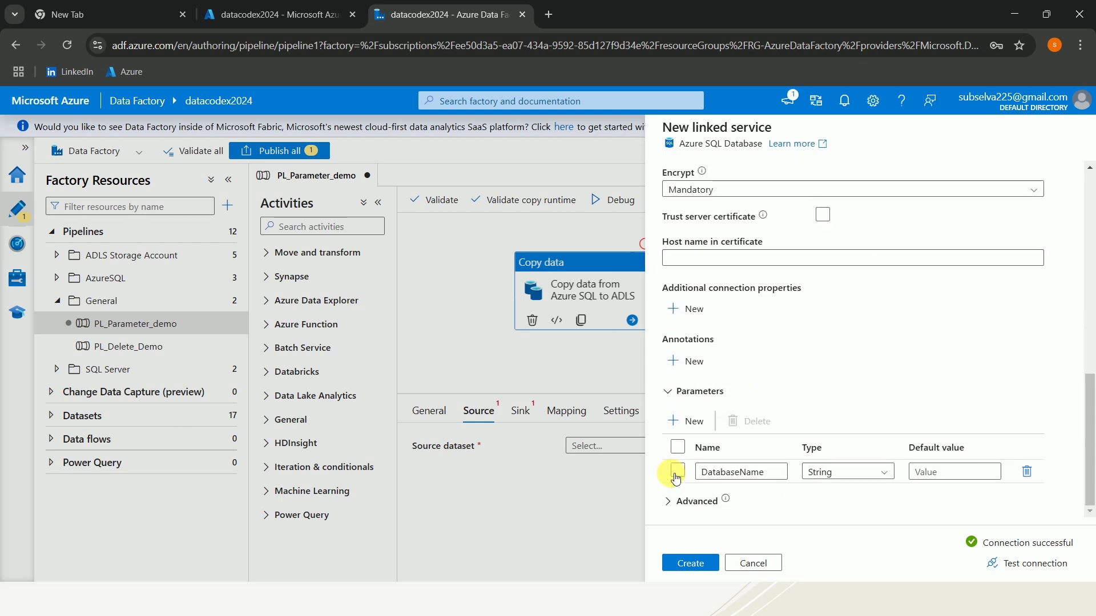
left_click(684, 427)
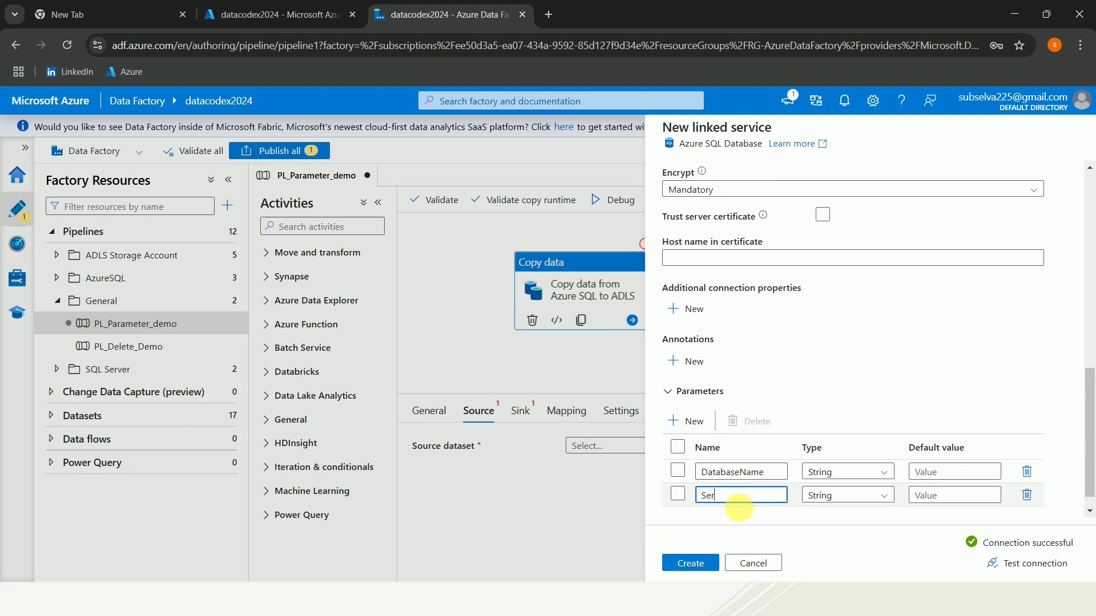
left_click(1026, 494)
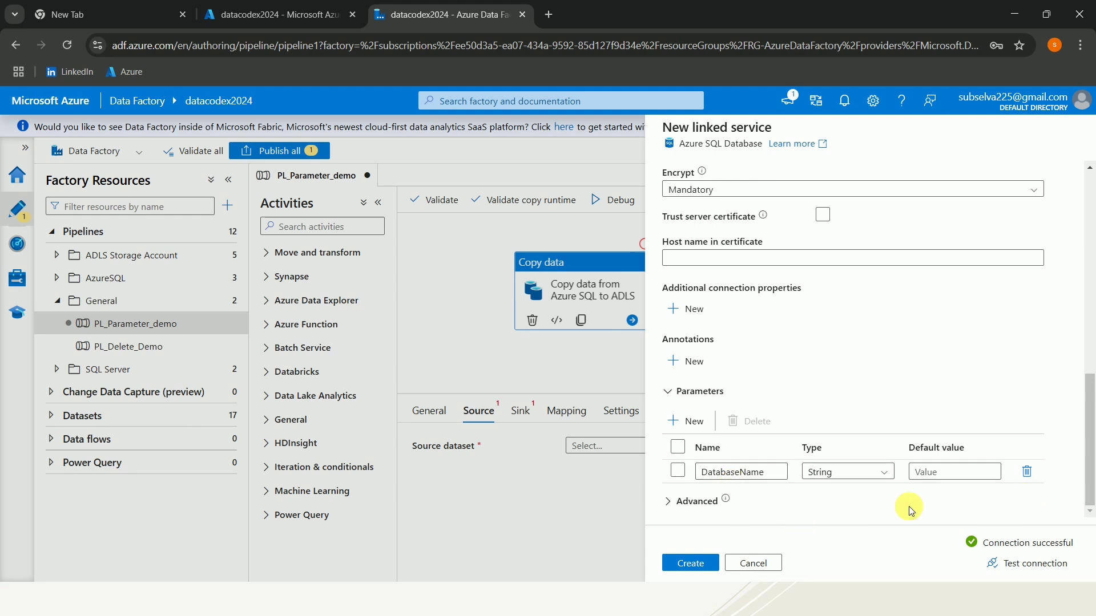
left_click(674, 394)
scroll(794, 254, "up", 5)
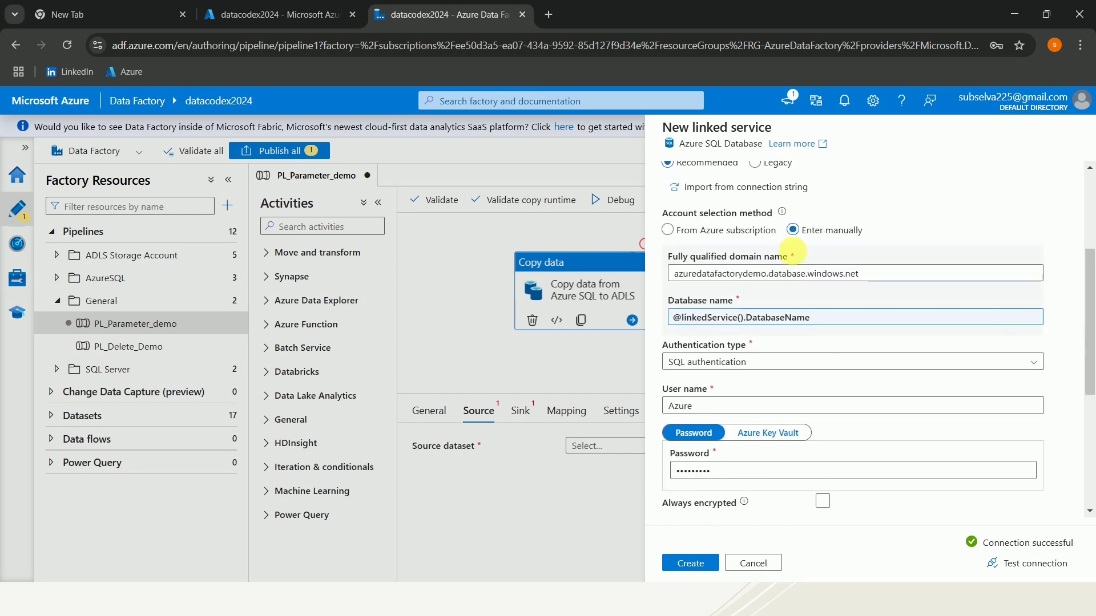
Create the Azure SQL Database linked service LS_dyn_Azure_SQL with its configured settings.
scroll(807, 335, "up", 3)
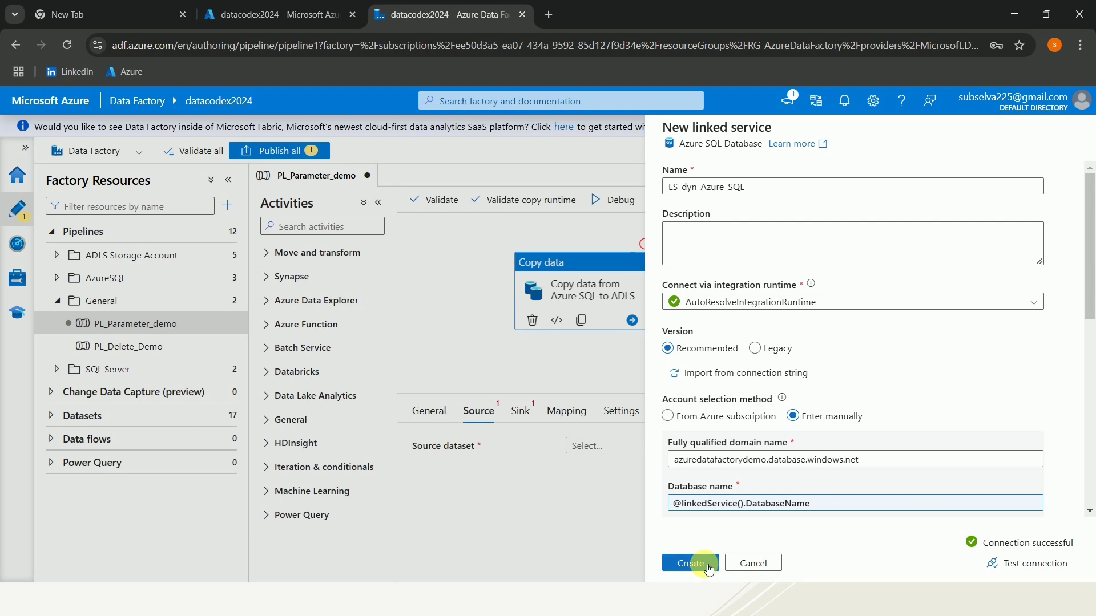
left_click(690, 563)
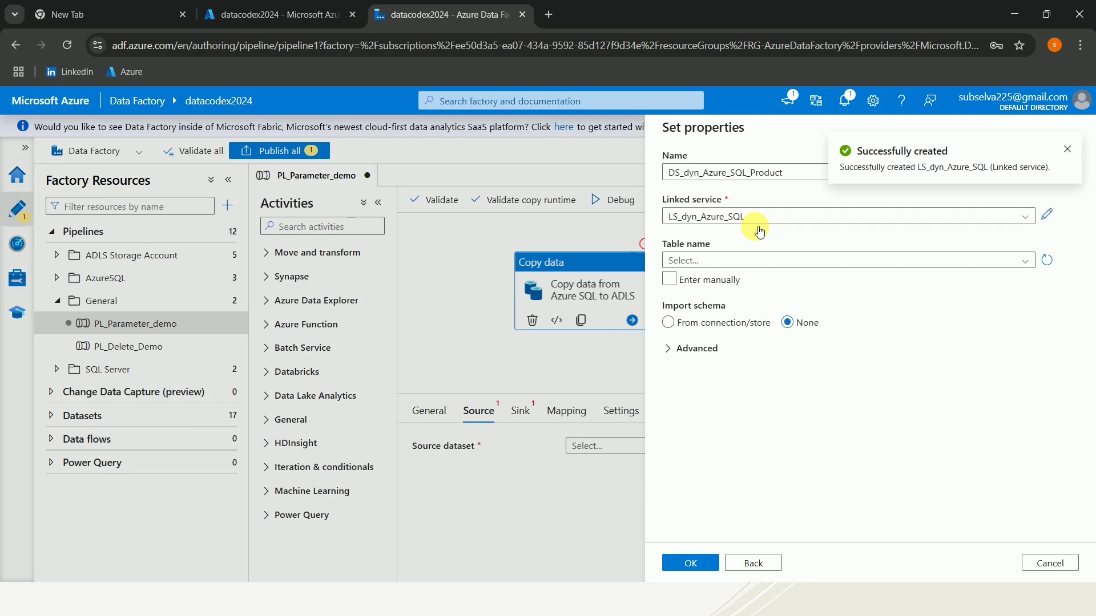
left_click(790, 261)
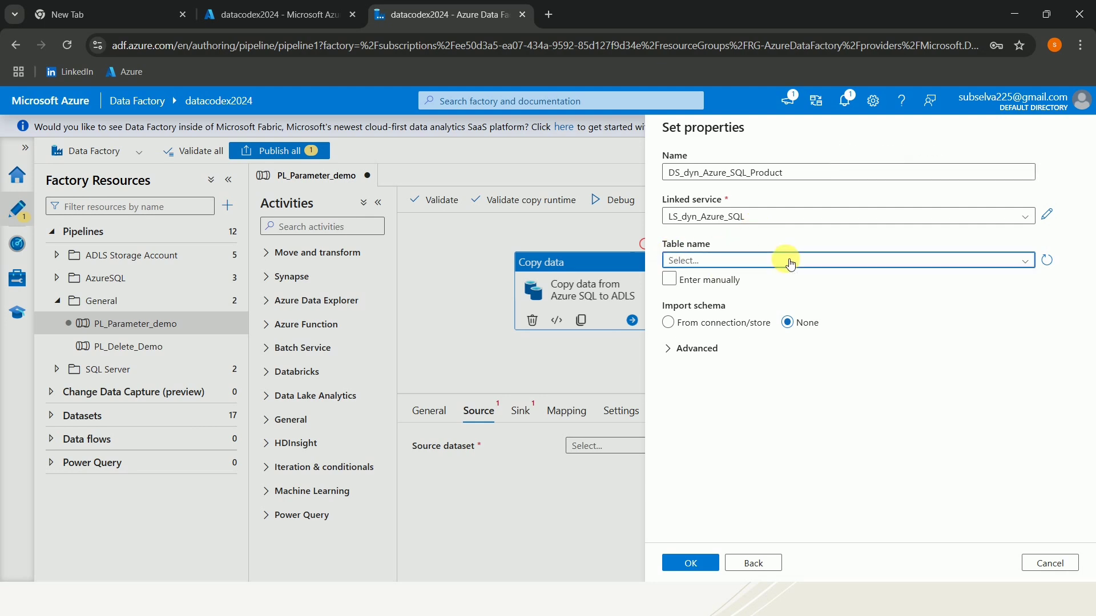
left_click(861, 379)
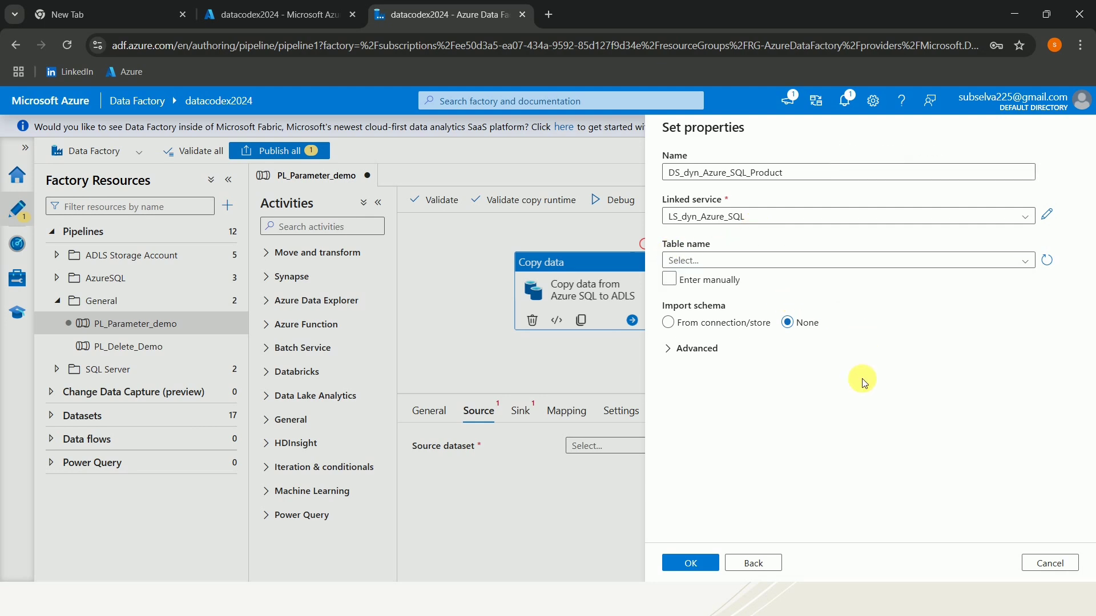
left_click(669, 279)
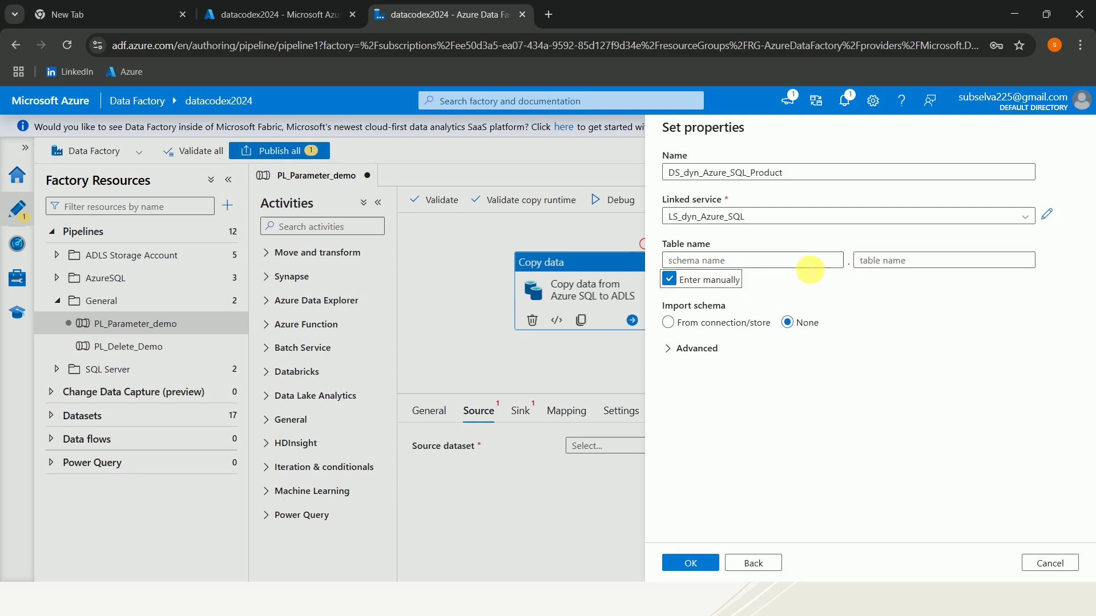
left_click(799, 261)
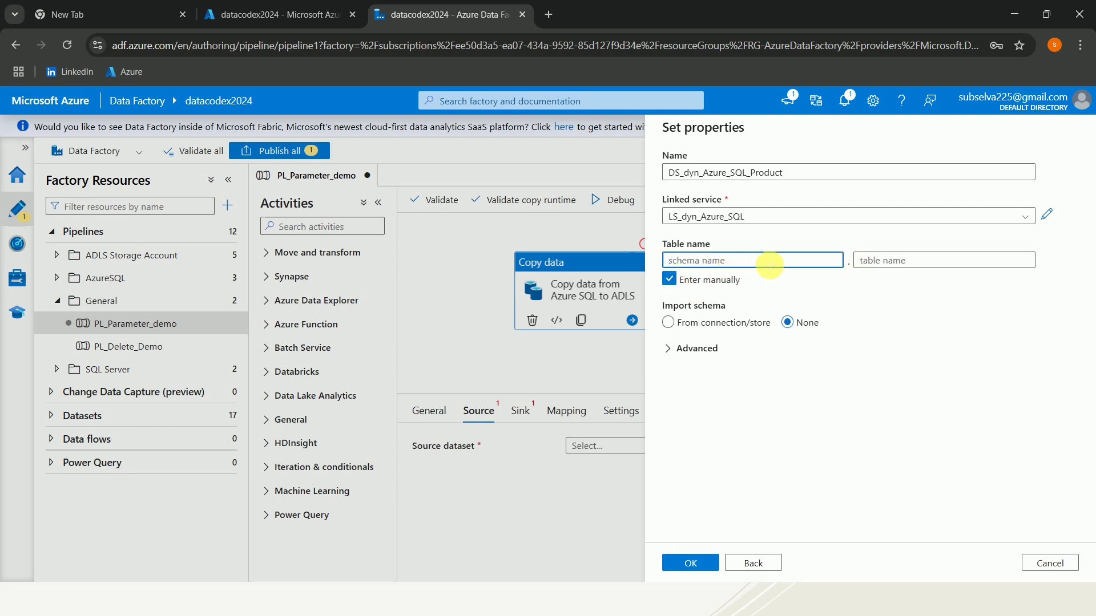
left_click(674, 281)
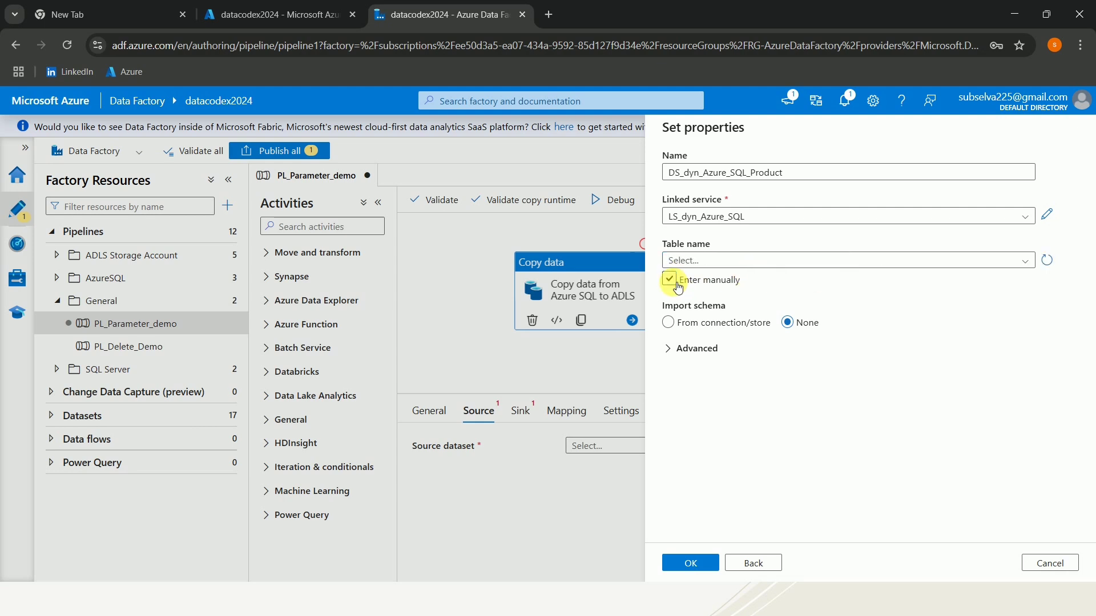
left_click(674, 281)
left_click(673, 281)
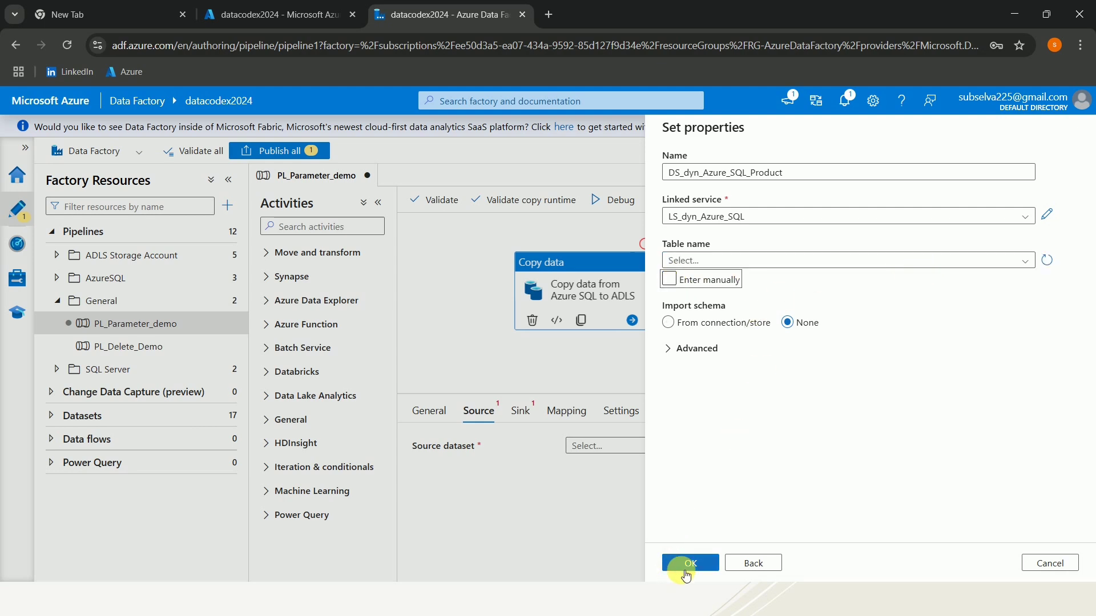
Finish creating the dataset DS_dyn_Azure_SQL_Product without a table, open it for editing and hide its general properties.
left_click(691, 564)
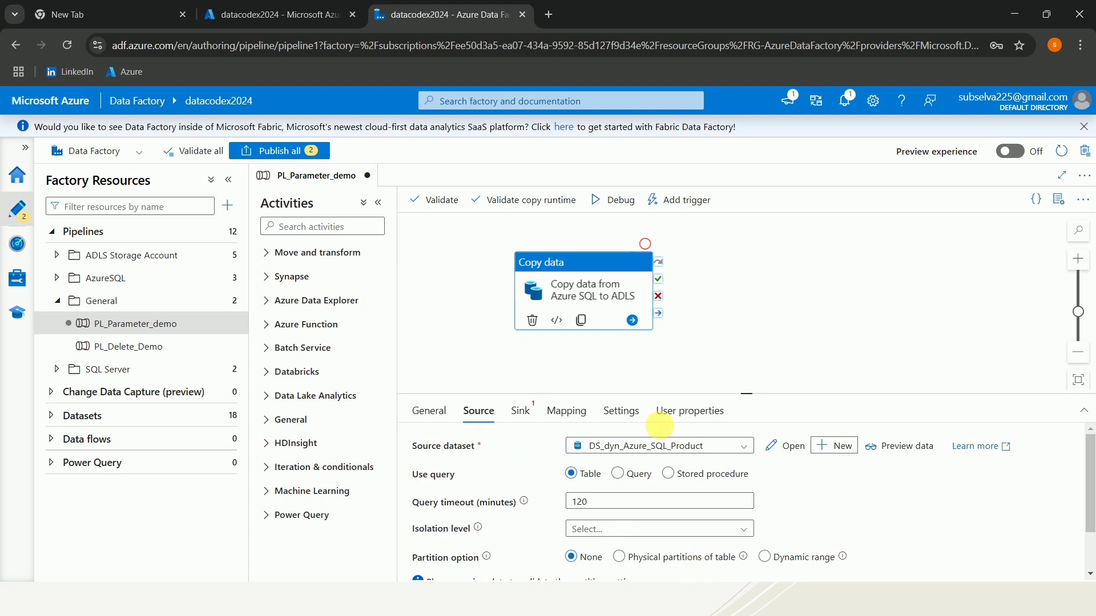
left_click(780, 457)
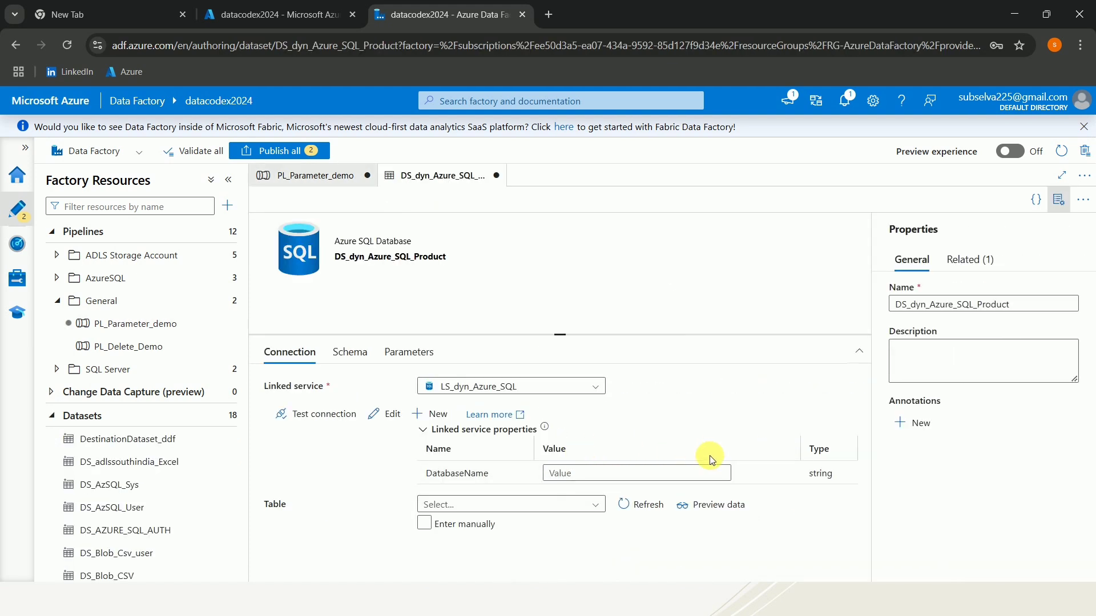
left_click(1060, 200)
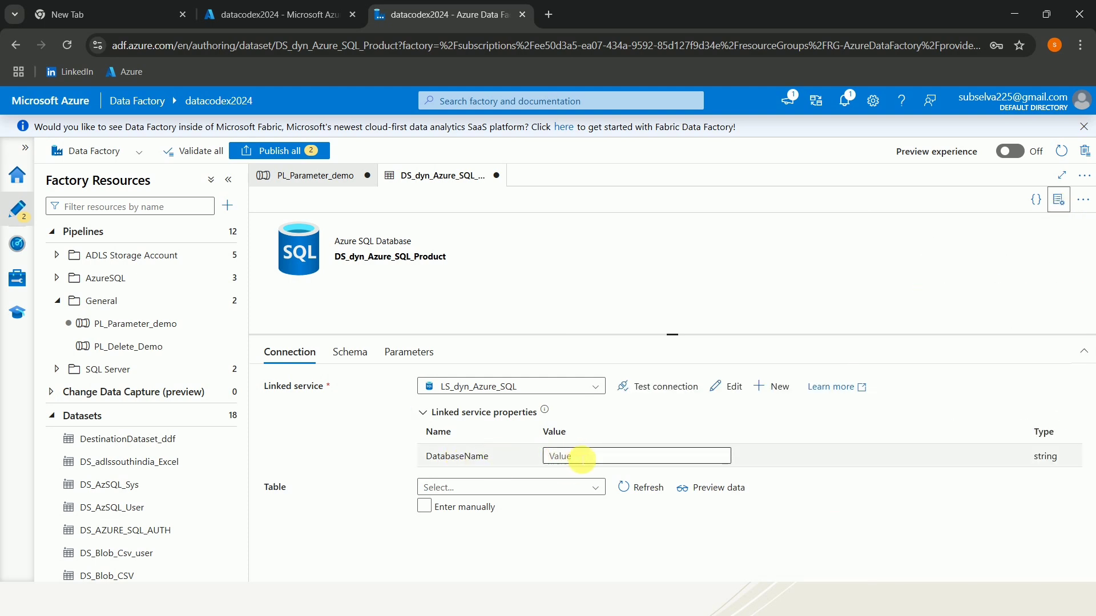
Switch the dataset's table setting to manual entry and check the schema and table name fields for dynamic content options.
left_click(549, 456)
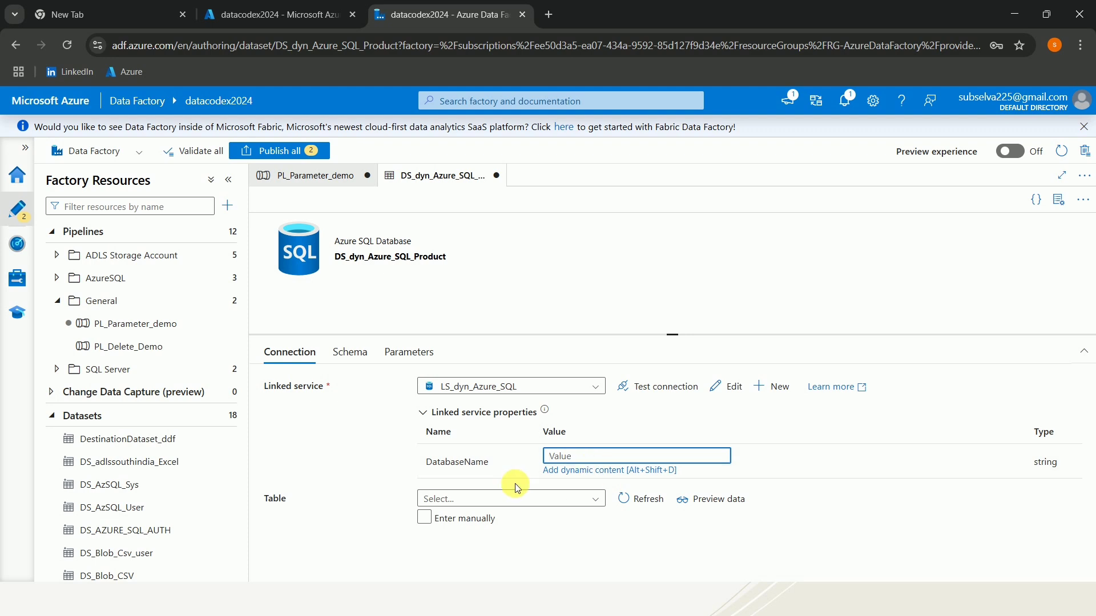
left_click(624, 532)
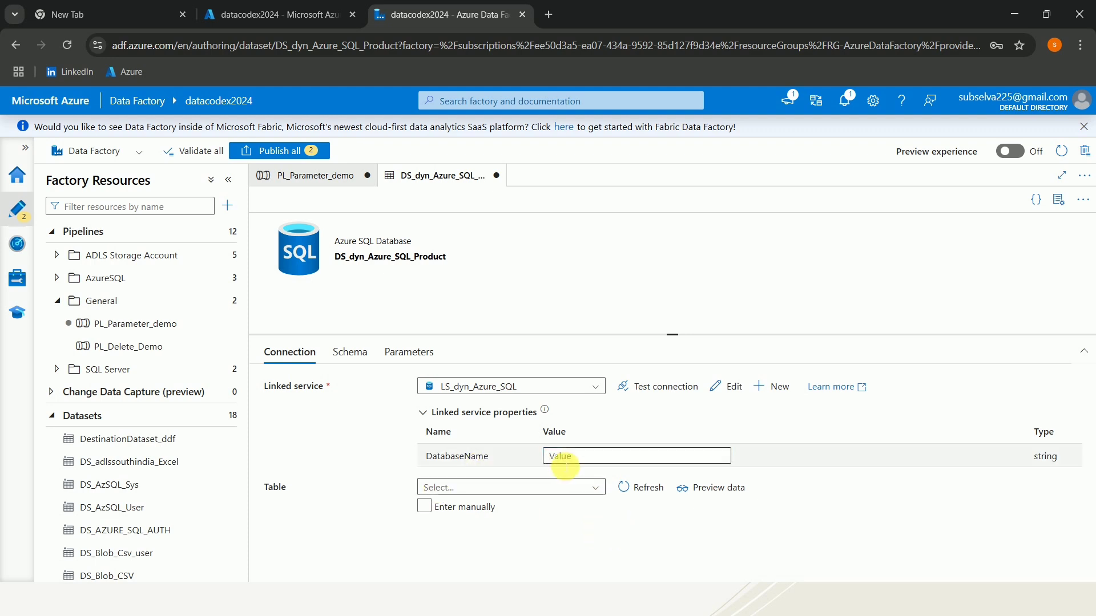
left_click(425, 507)
left_click(518, 486)
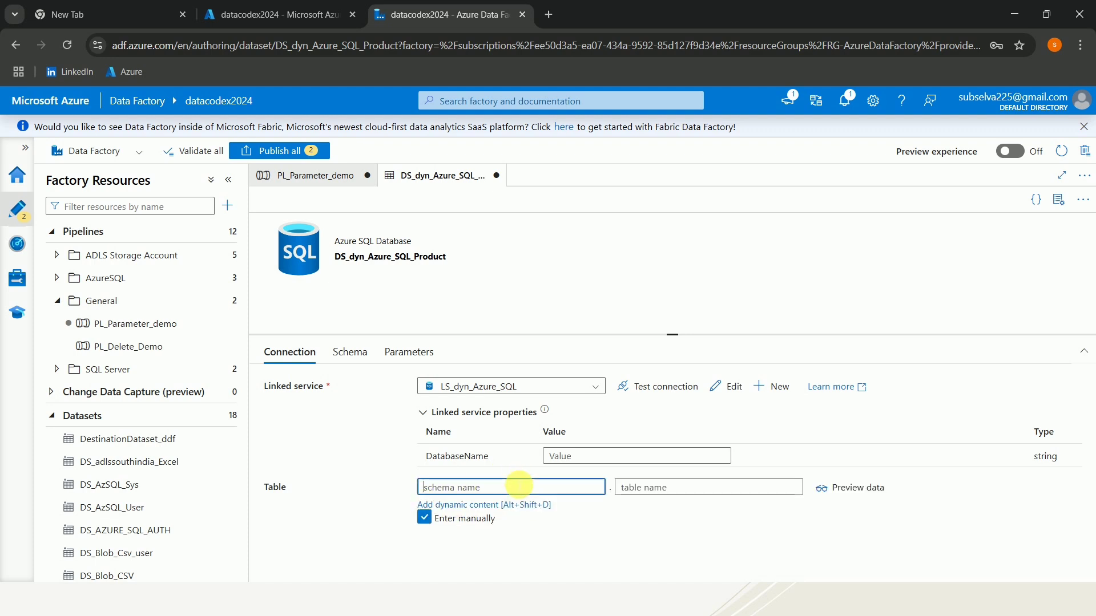
left_click(689, 489)
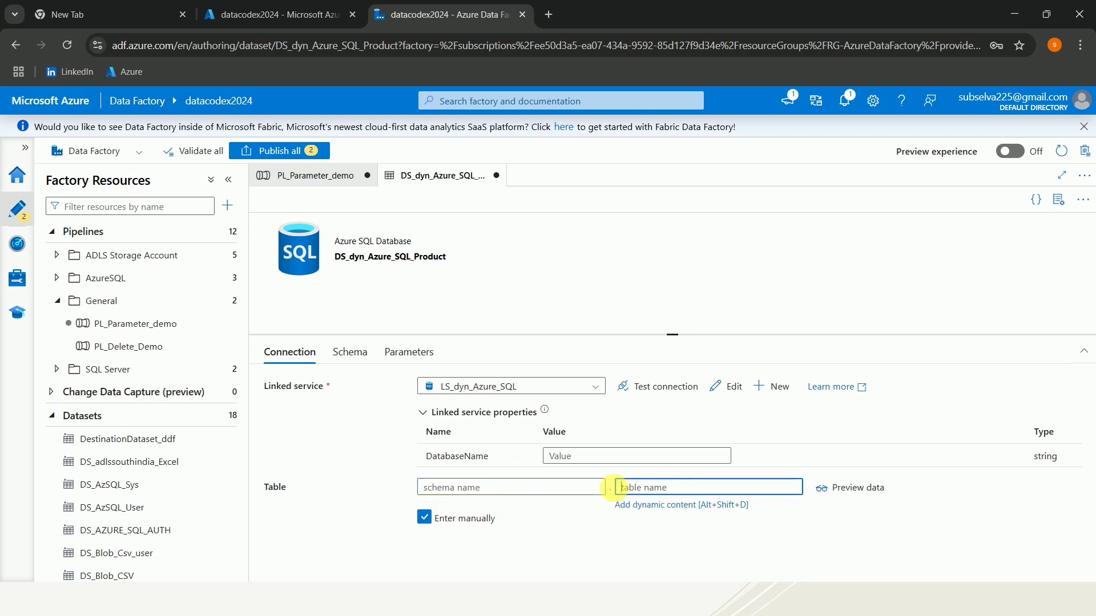
left_click(547, 488)
left_click(664, 491)
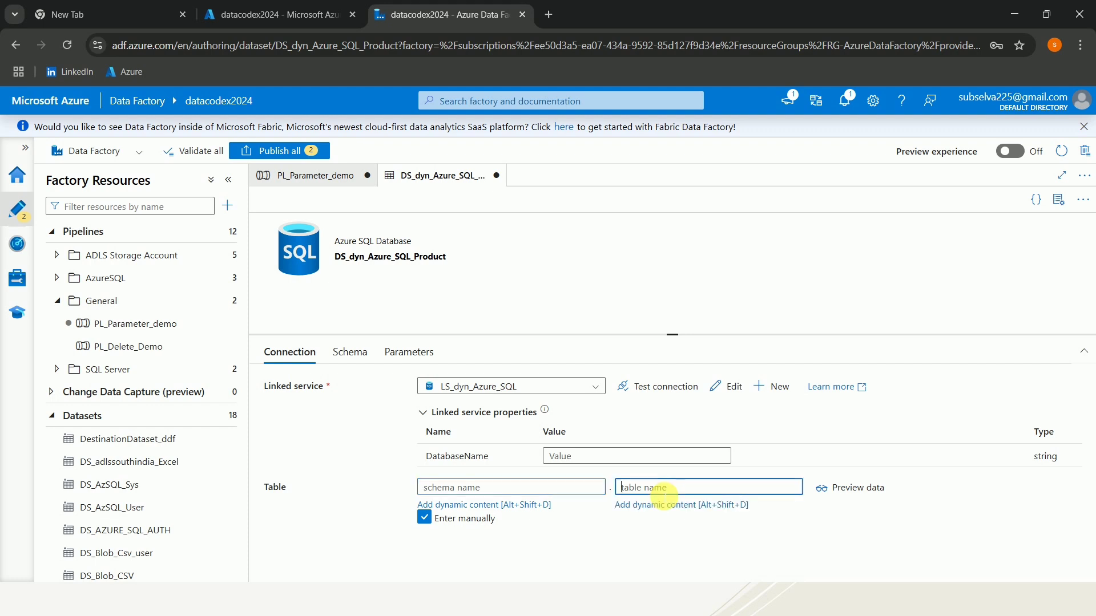
left_click(505, 489)
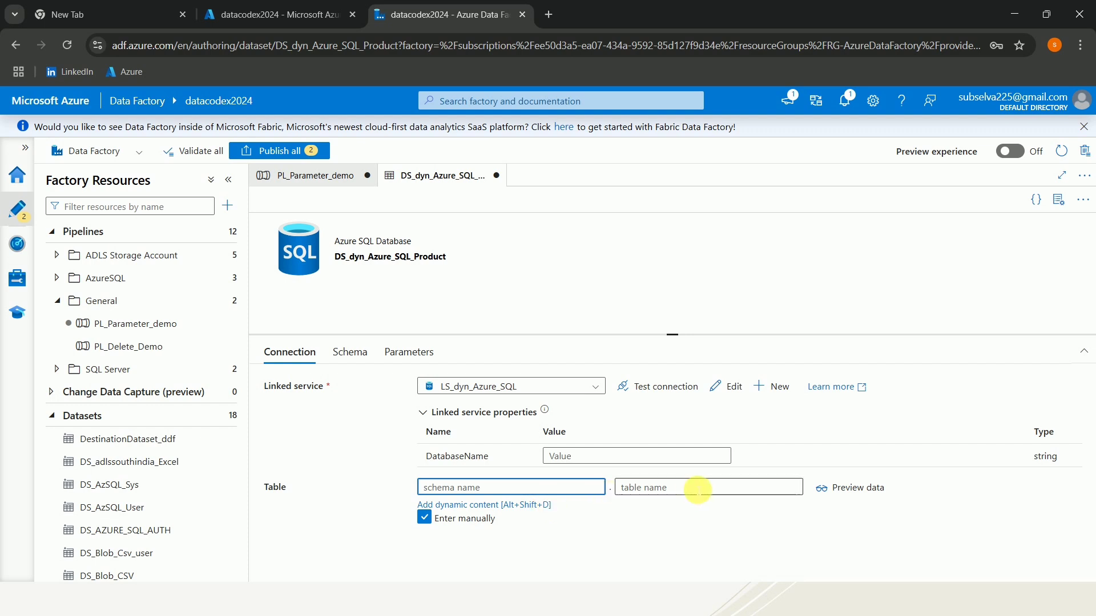
Add three string parameters to the dataset named DatabaseName, SchemaName and TableName, without default values.
left_click(404, 354)
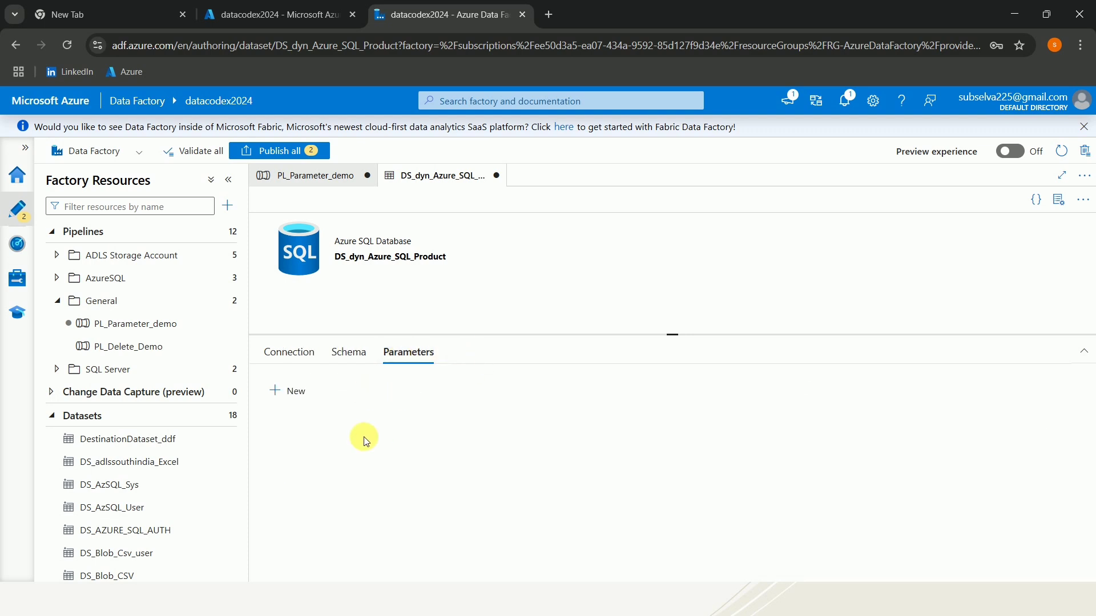
left_click(284, 385)
left_click(335, 444)
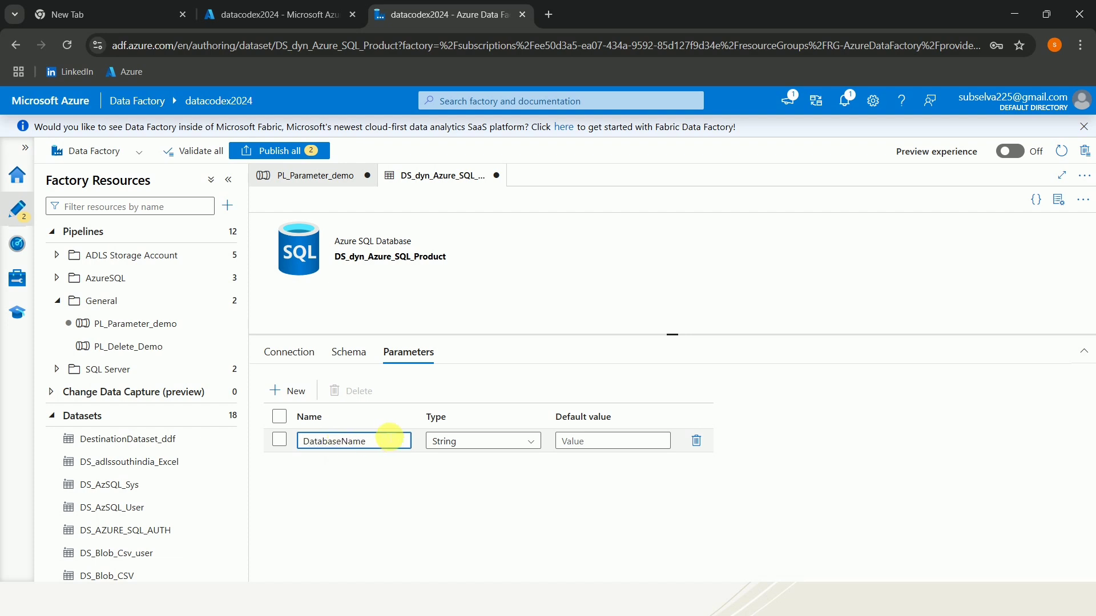
left_click(288, 391)
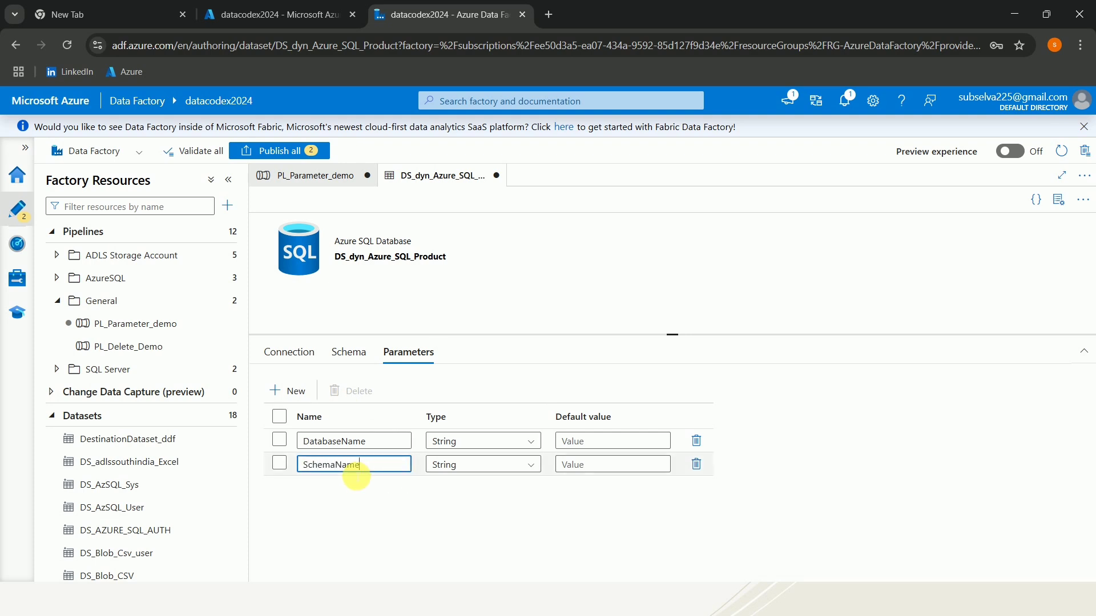
type("SchemaName")
left_click(292, 391)
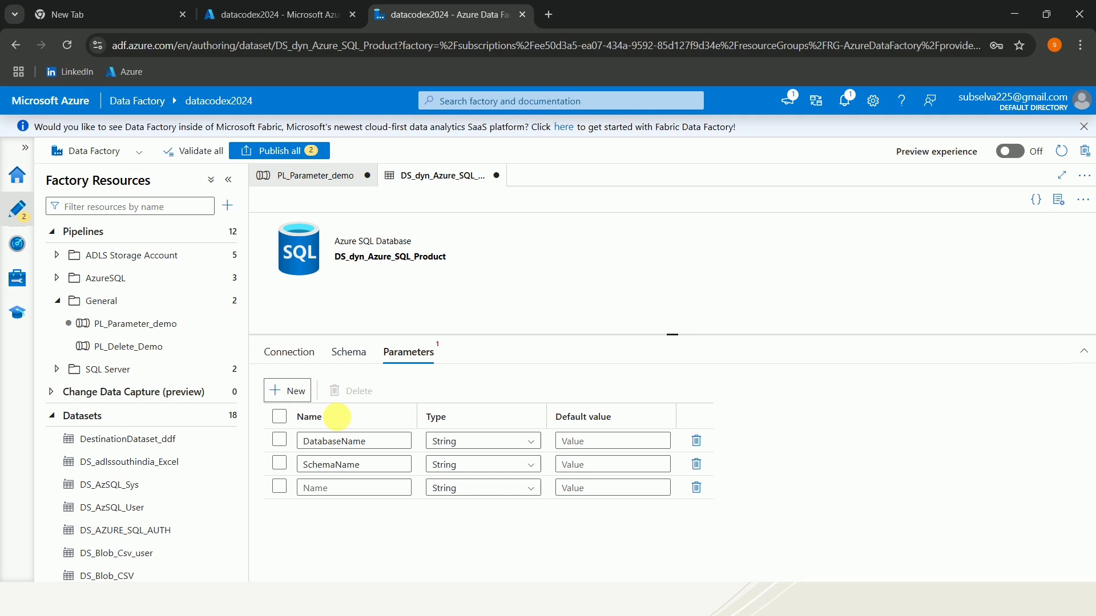
left_click(370, 487)
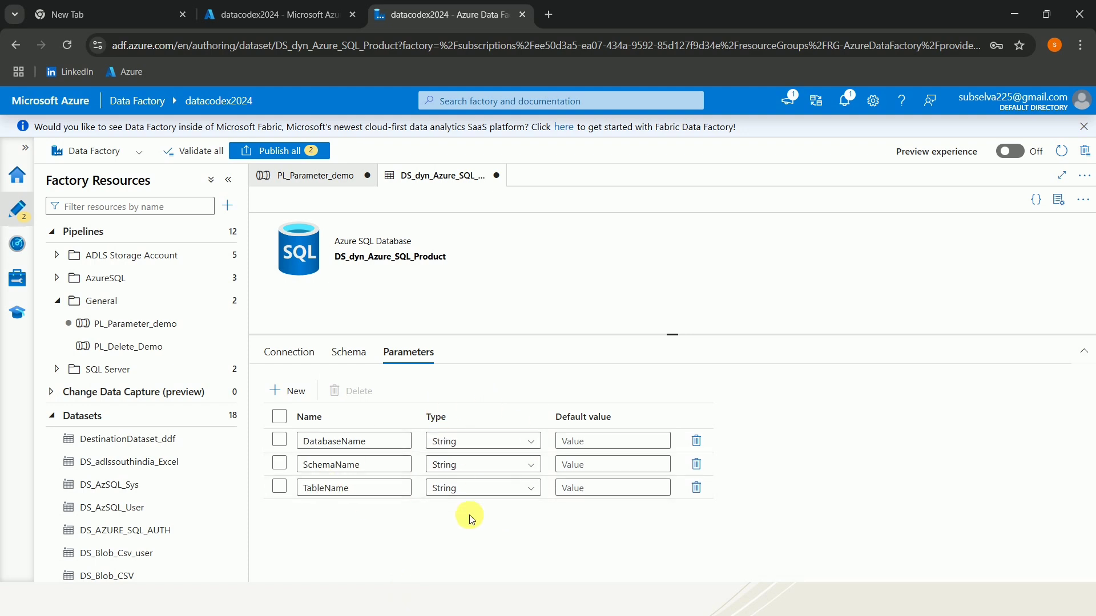
left_click(283, 352)
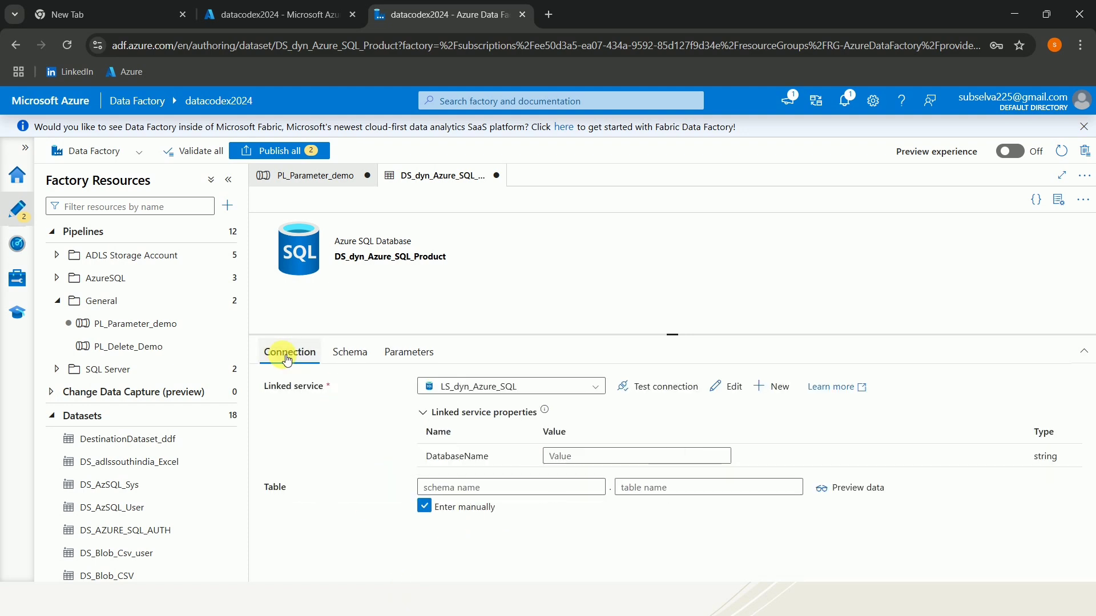
left_click(570, 456)
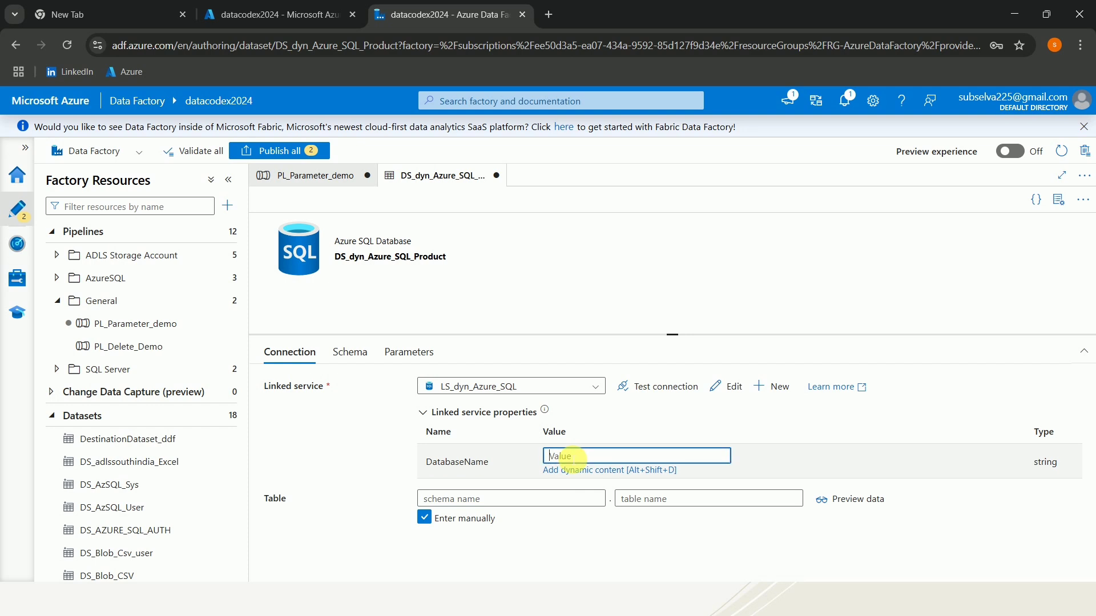
left_click(576, 470)
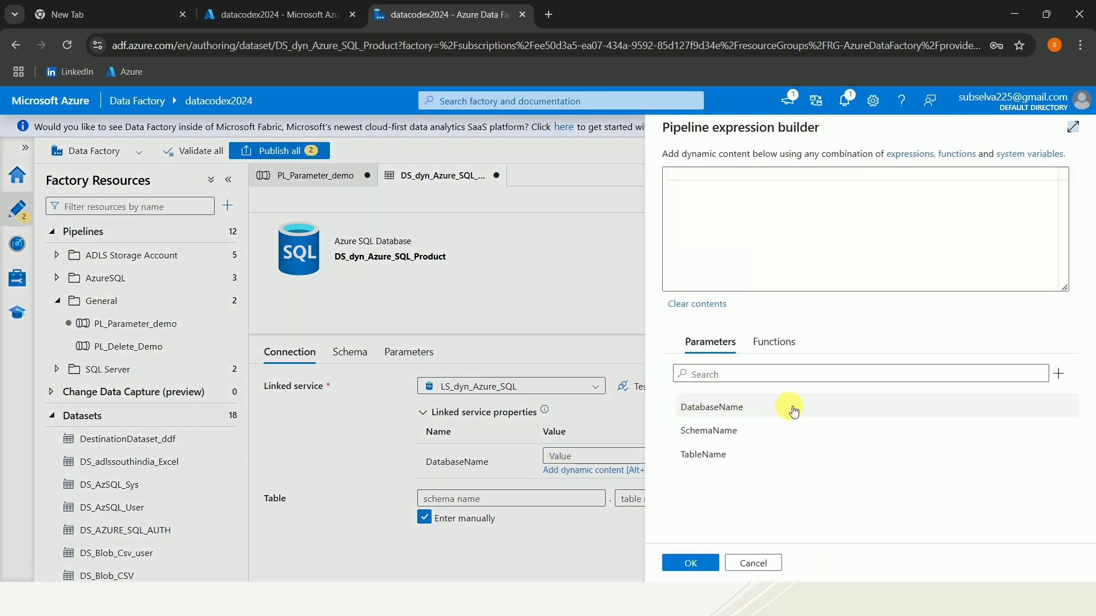
left_click(737, 417)
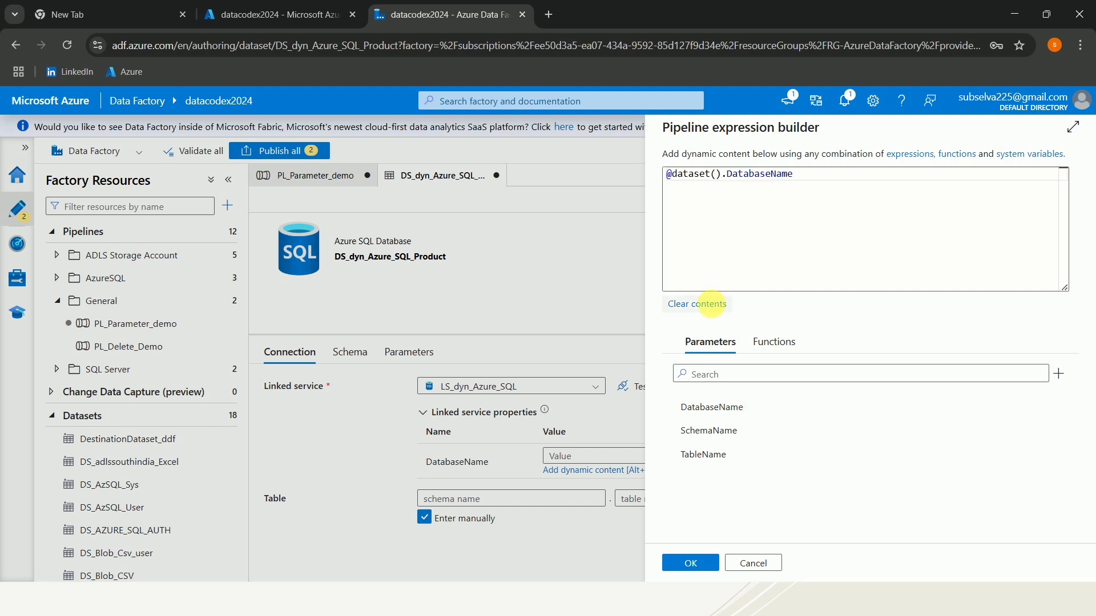
left_click(699, 562)
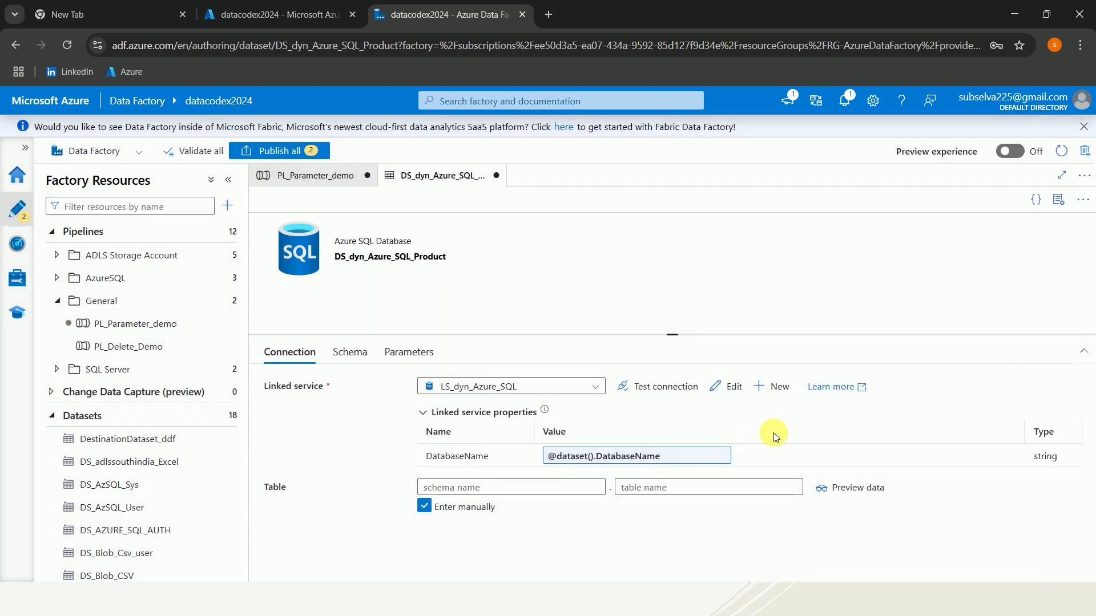
left_click(528, 487)
left_click(505, 506)
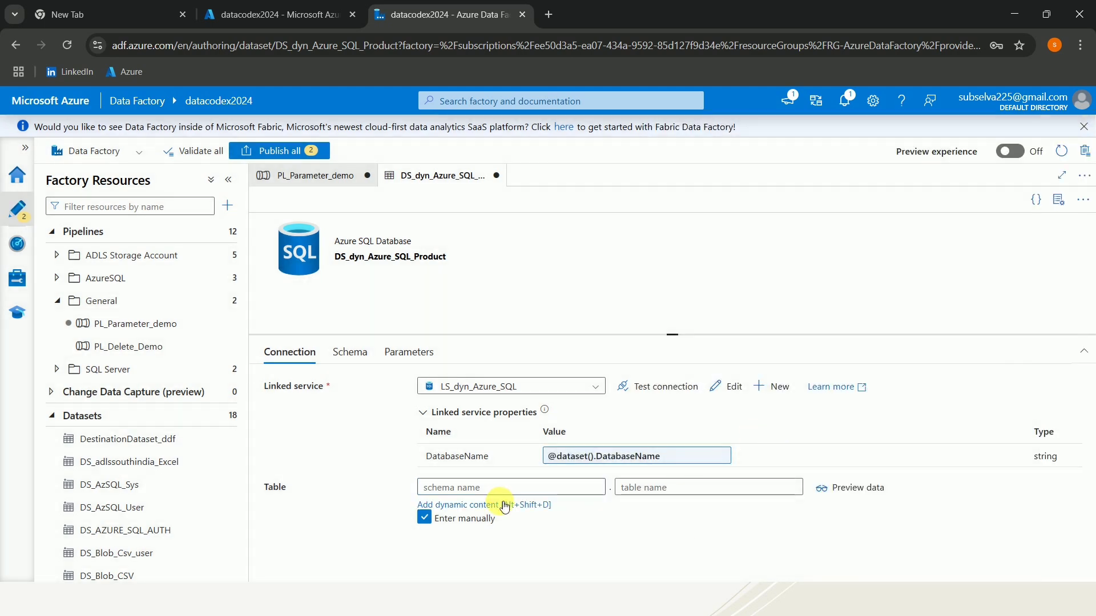
left_click(731, 432)
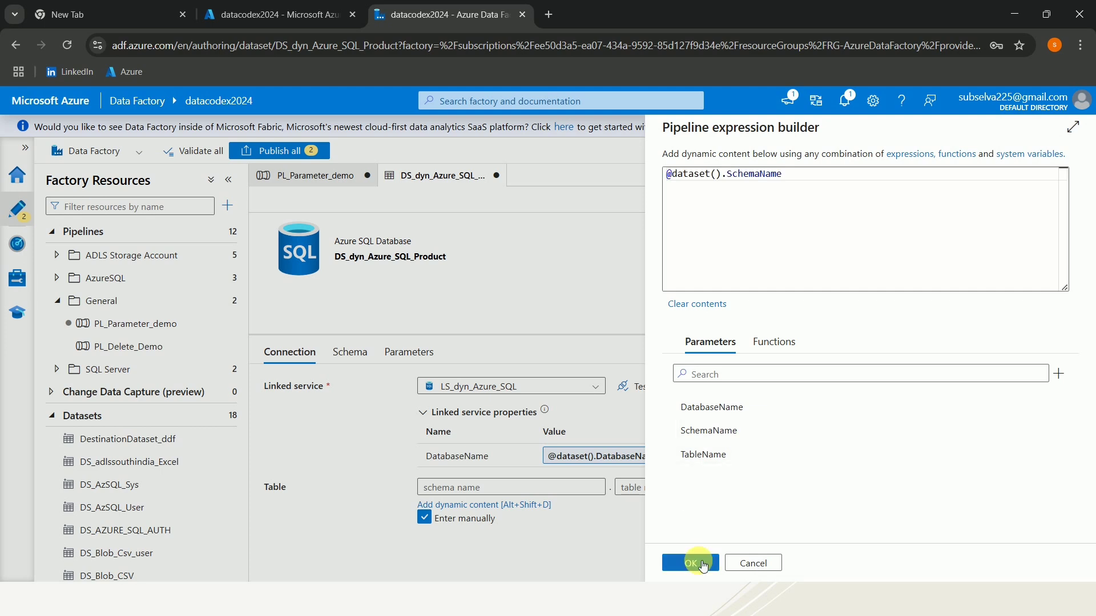
left_click(704, 564)
left_click(666, 488)
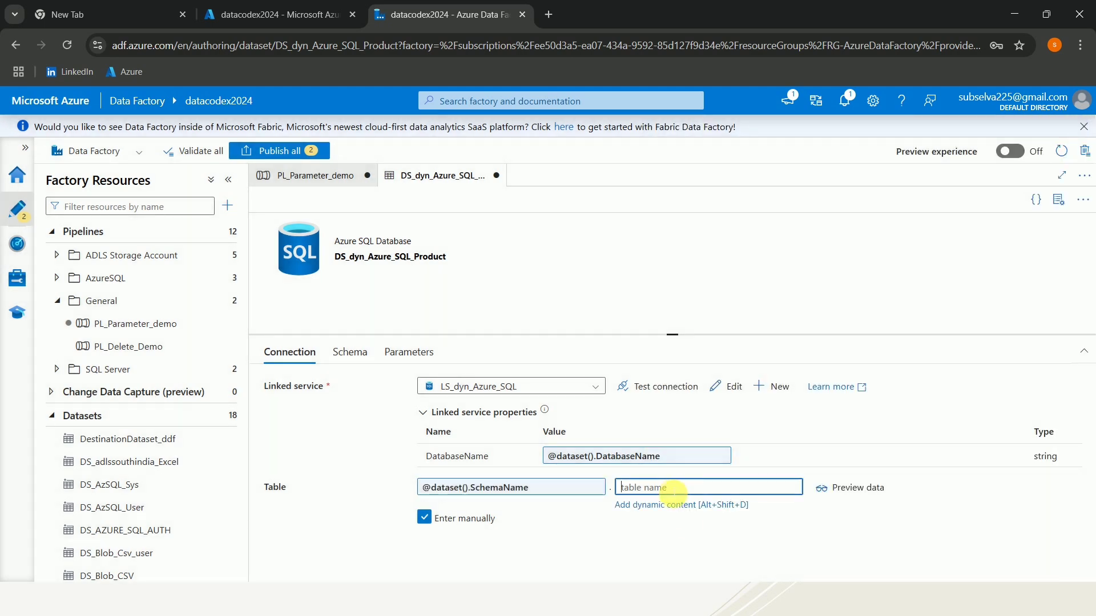
left_click(676, 506)
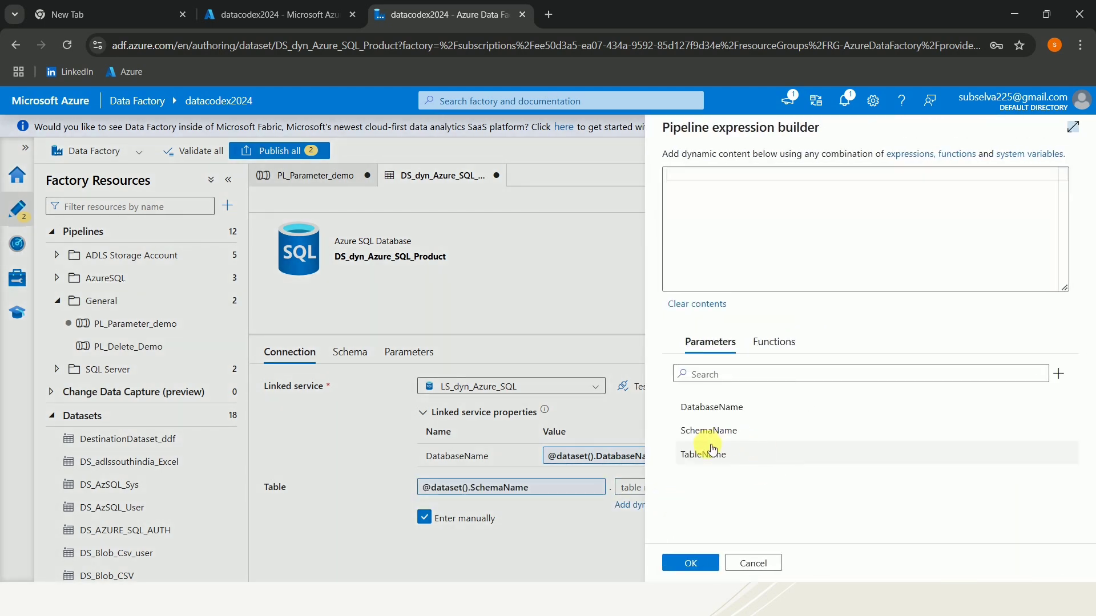
left_click(691, 562)
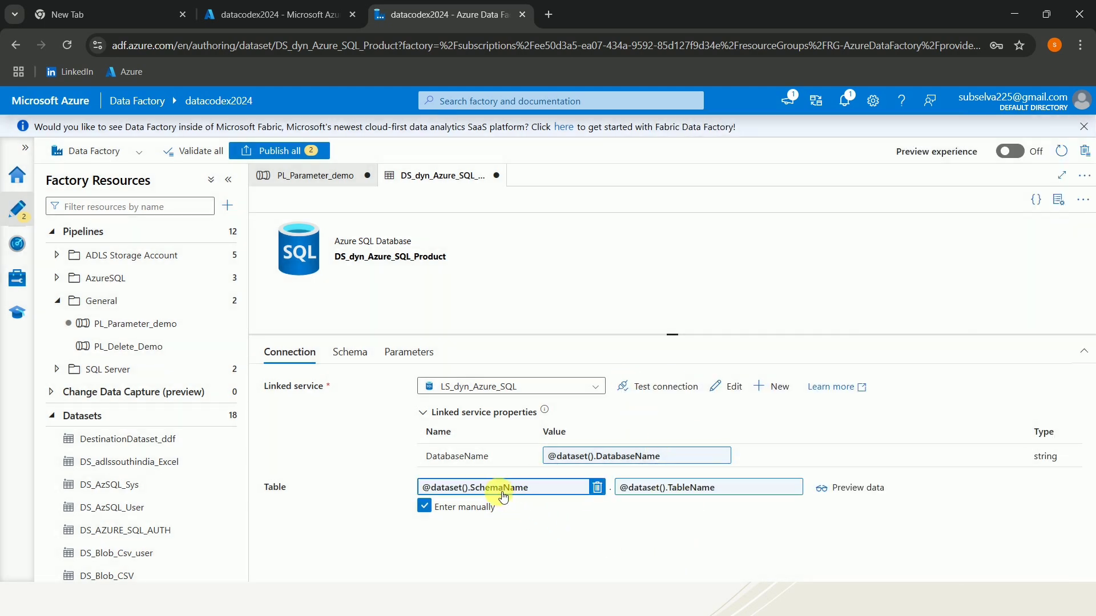
Review the dataset's parameters and connection settings, and return to the PL_Parameter_demo pipeline.
left_click(414, 353)
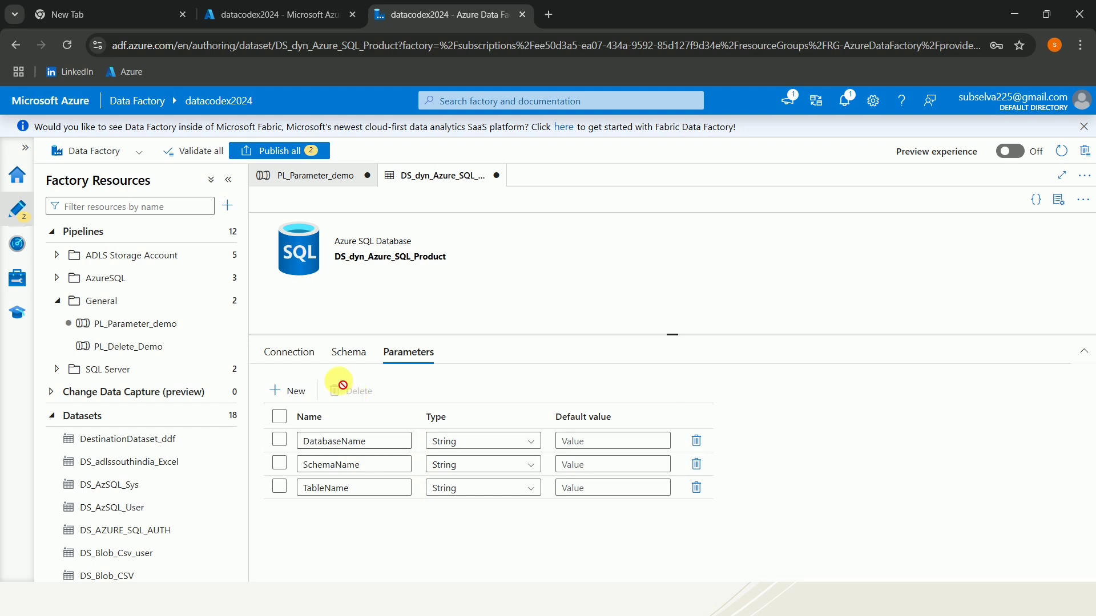
left_click(297, 359)
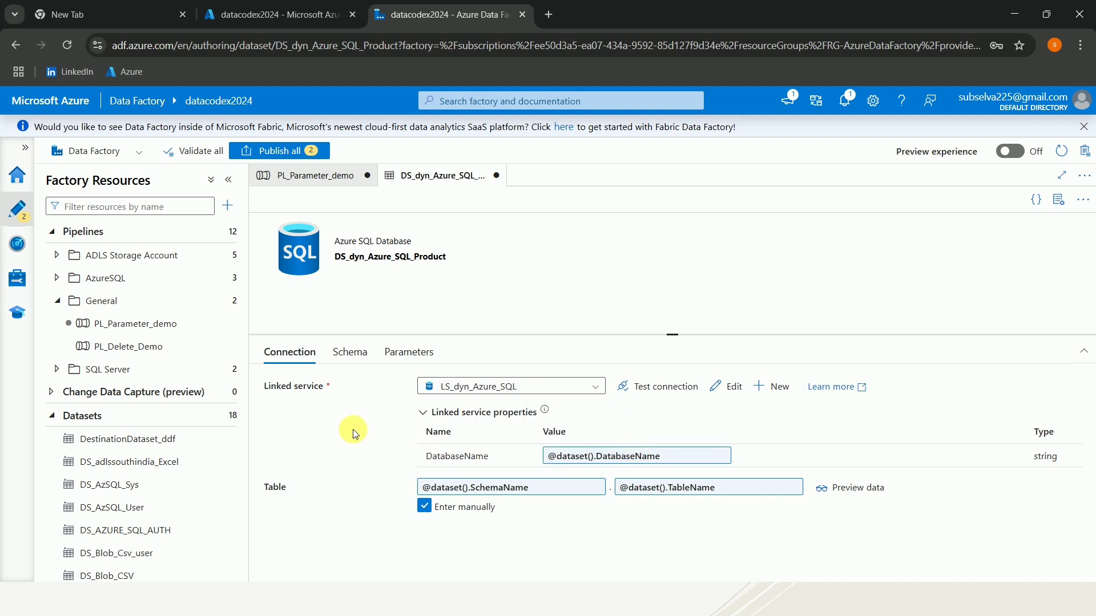
left_click(321, 180)
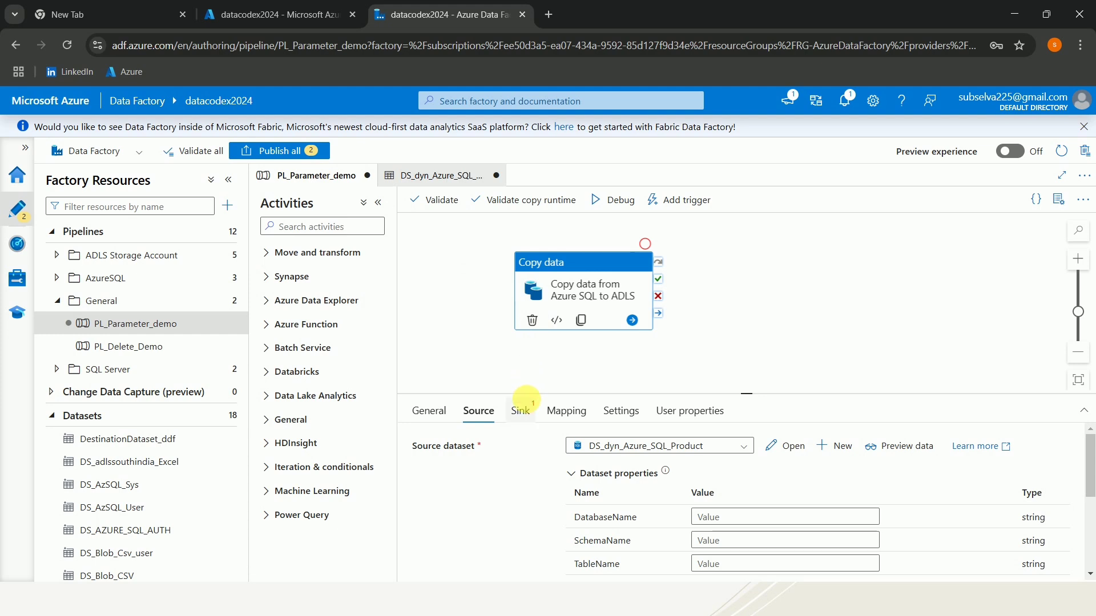
Review the copy activity's source dataset properties and the existing datasets available for its sink.
scroll(763, 489, "down", 2)
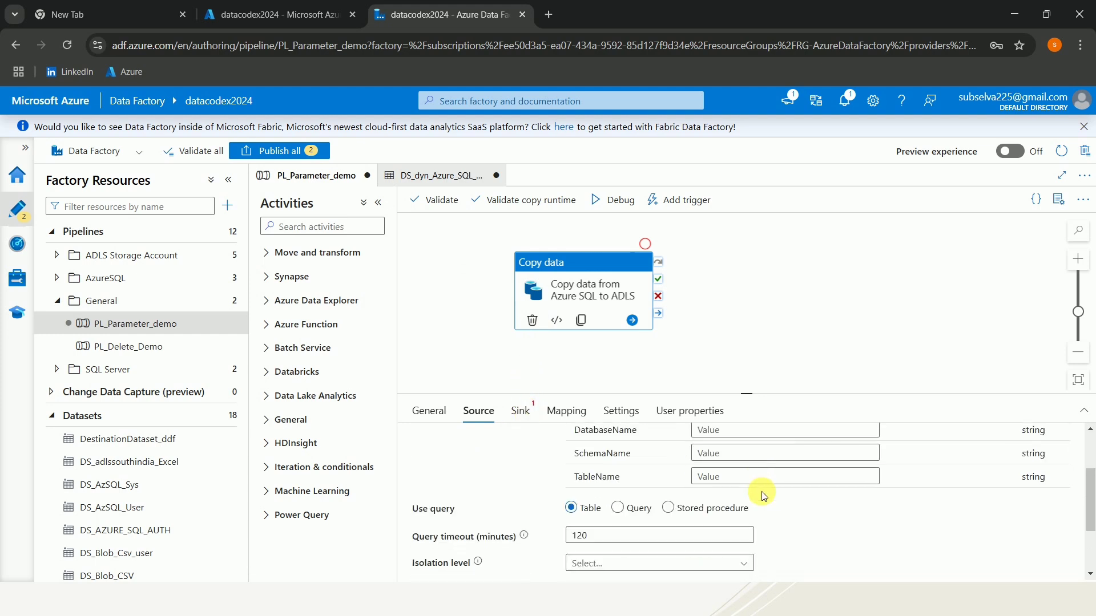
scroll(765, 496, "up", 1)
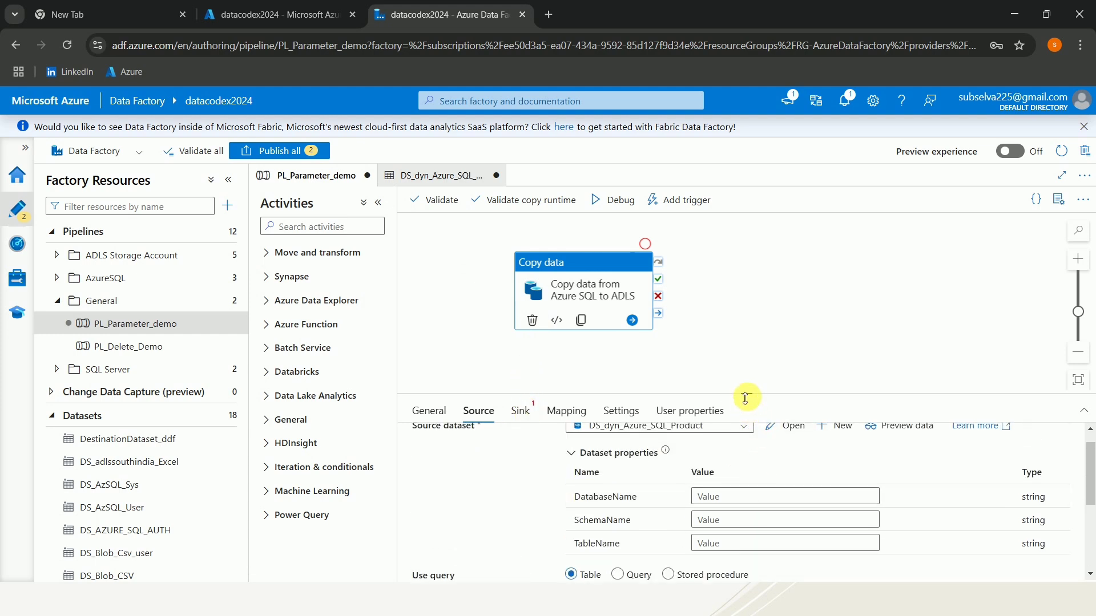
left_click_drag(745, 398, 745, 314)
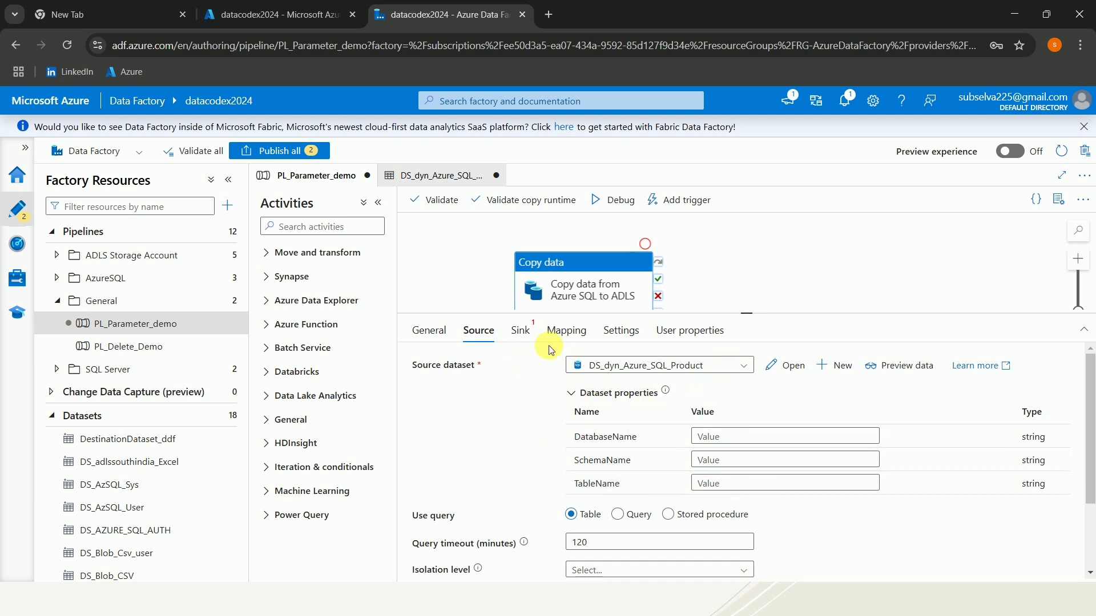
left_click(529, 336)
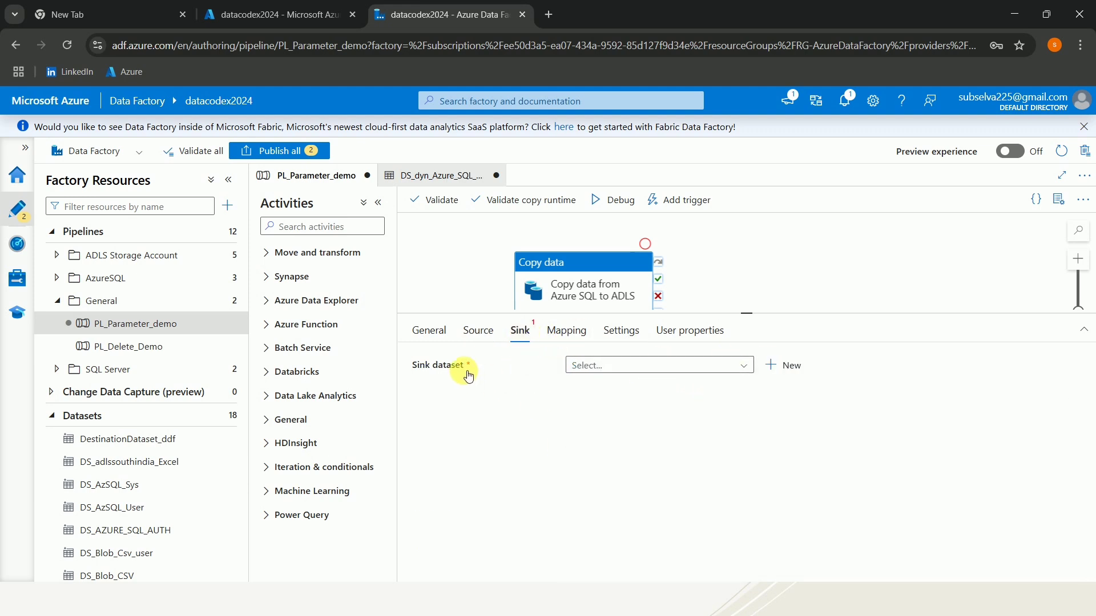
left_click(657, 371)
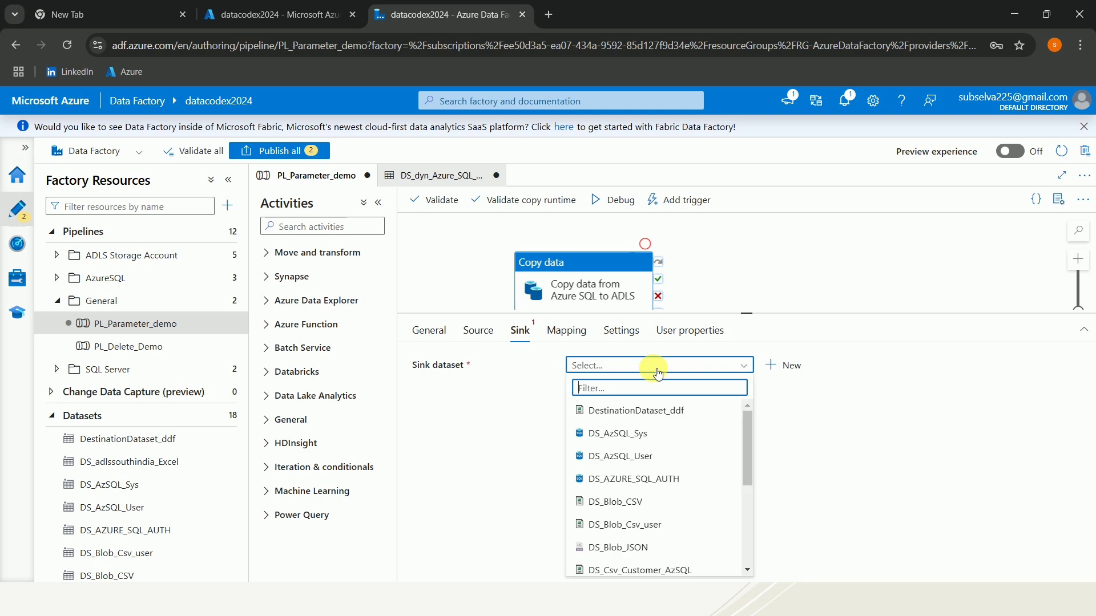
scroll(662, 500, "down", 2)
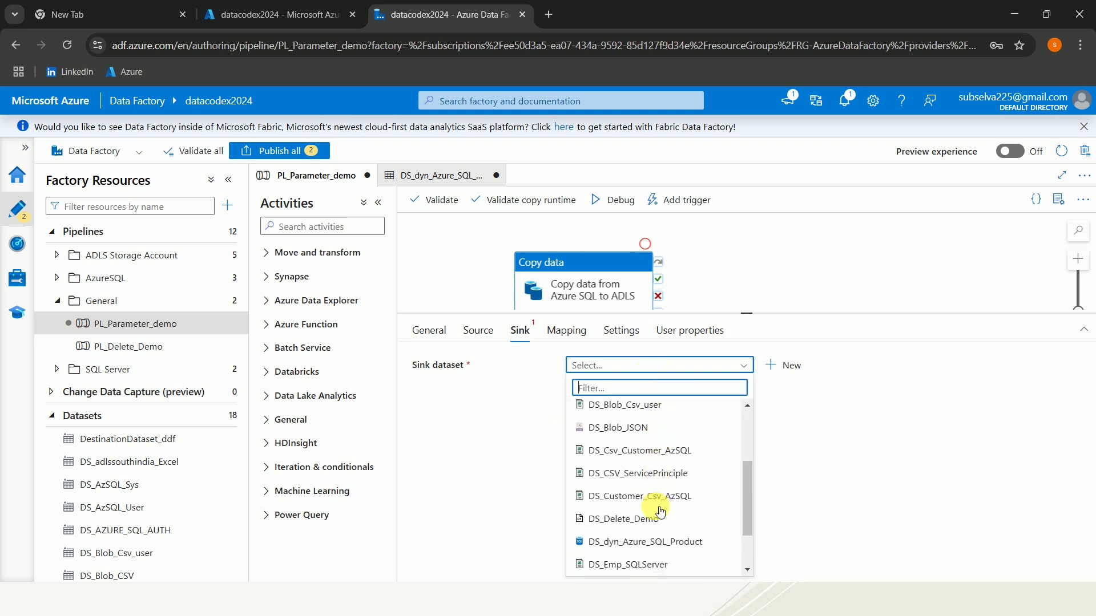
scroll(662, 499, "up", 2)
scroll(668, 491, "down", 2)
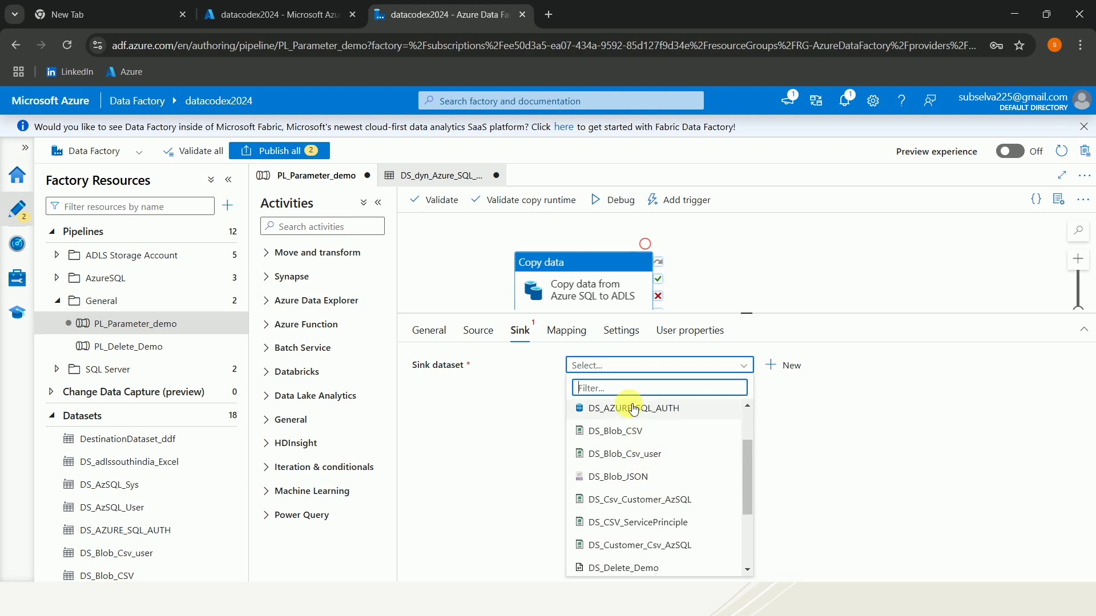
Start a new sink dataset for the copy activity using Azure Data Lake Storage Gen2 and the DelimitedText format.
left_click(790, 366)
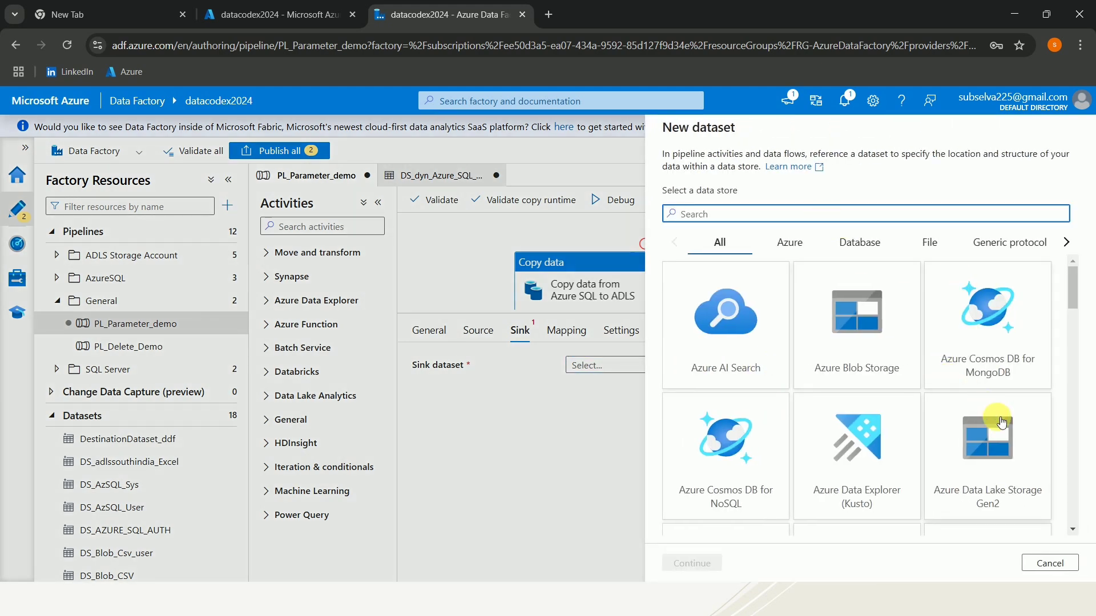
left_click(985, 489)
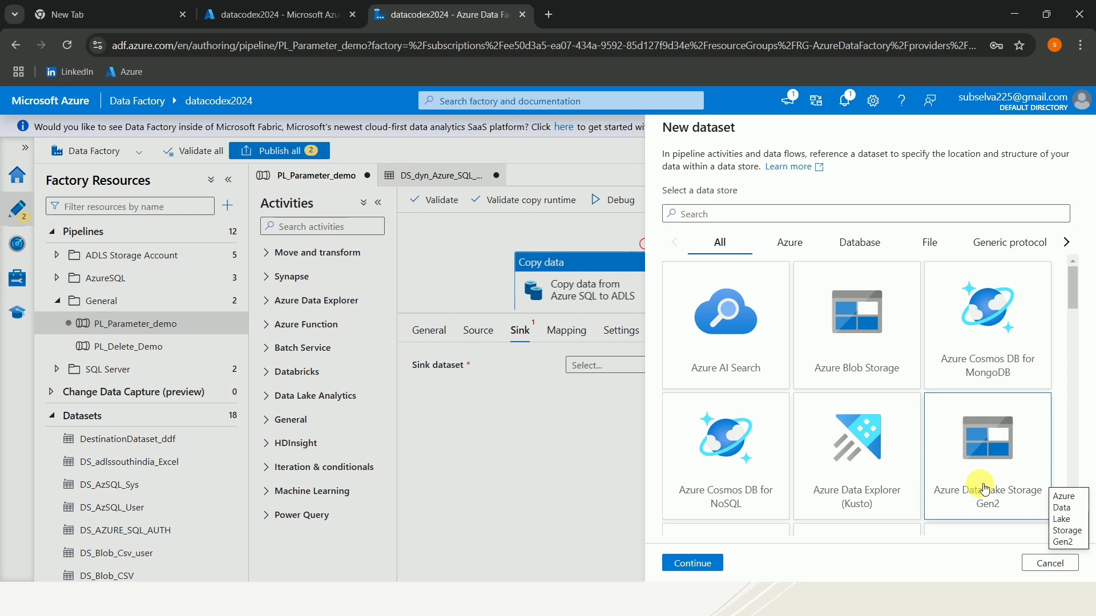
left_click(693, 564)
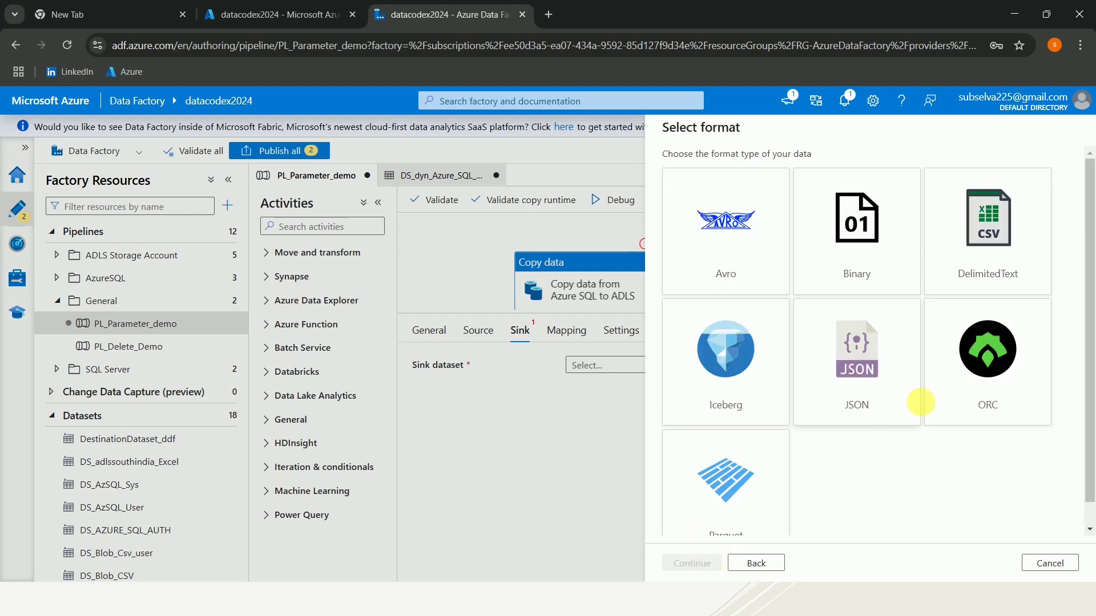
left_click(955, 246)
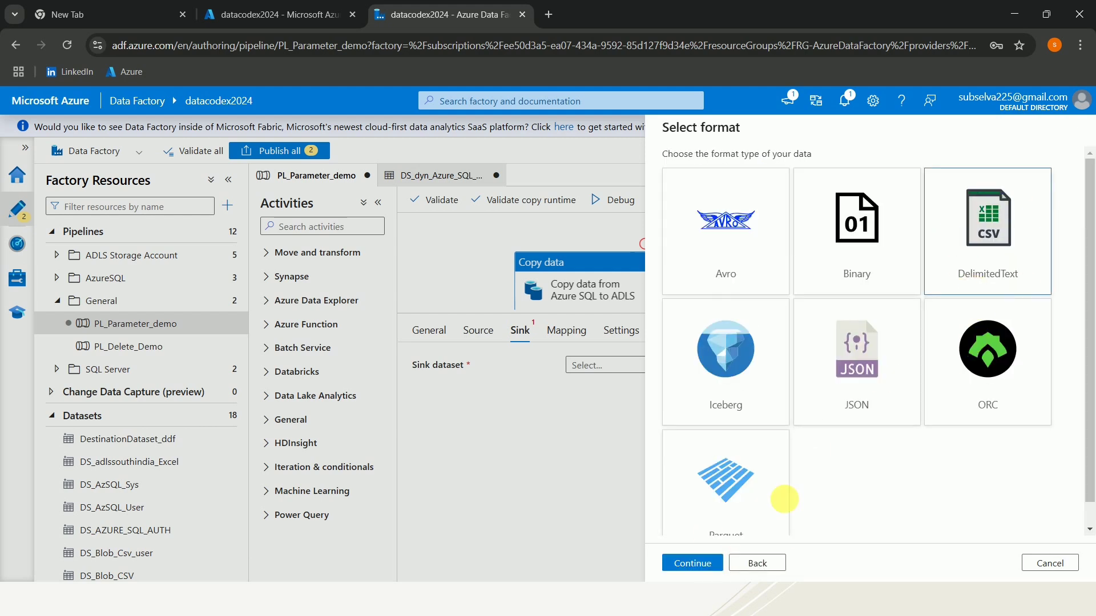
left_click(694, 564)
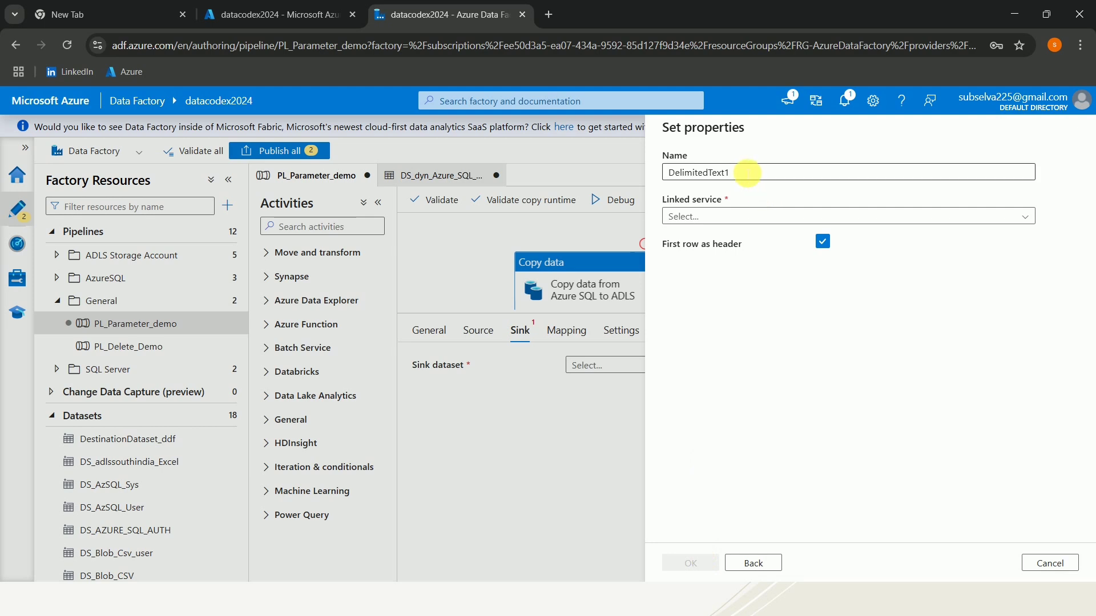
Name the sink dataset DS_SalesLT_Product_CSV and assign it the linked service LS_adlssouthindia.
left_click_drag(741, 172, 668, 181)
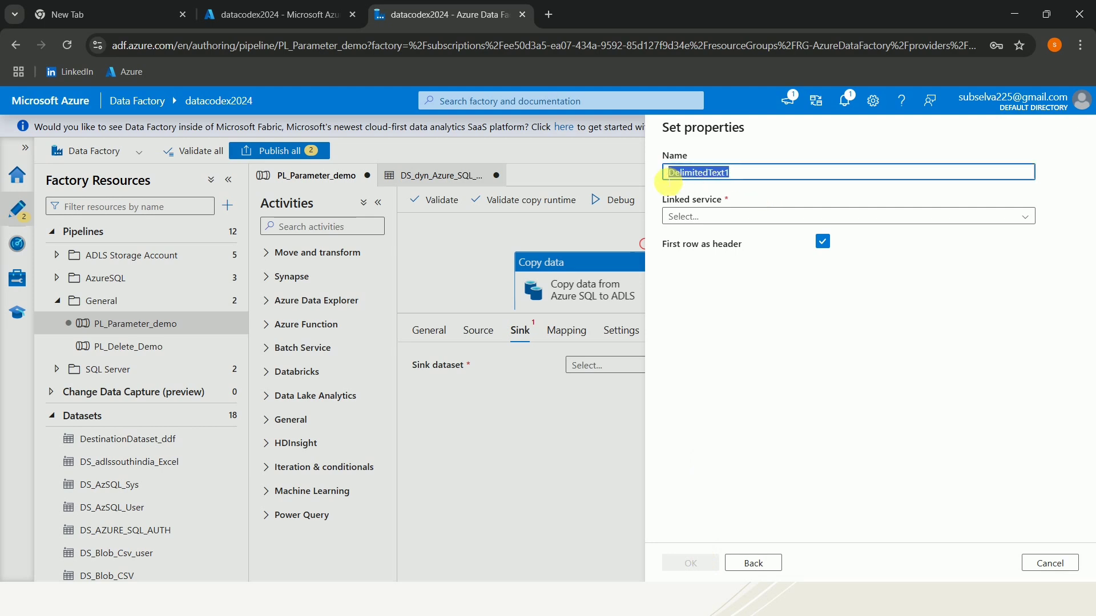
type("DS")
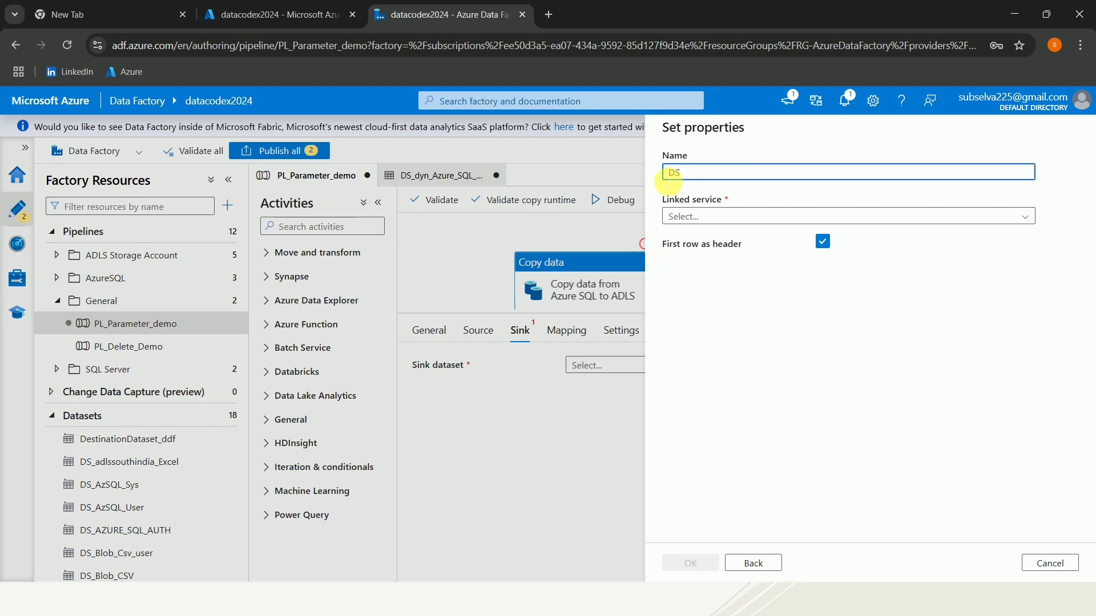
type("_")
type("SalesLT_Product")
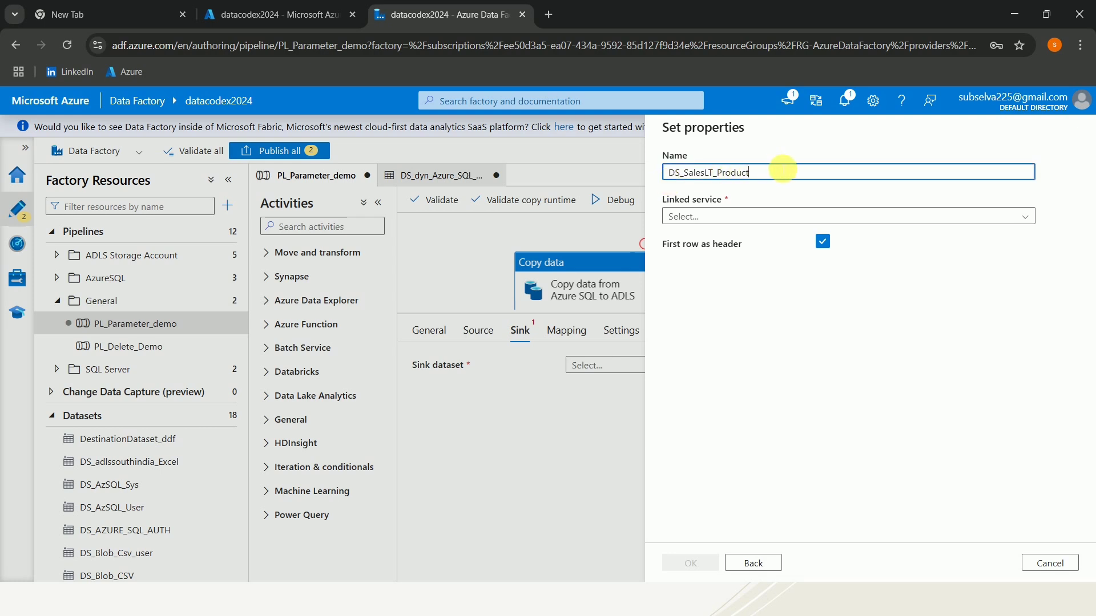
type("_CSV")
left_click(758, 215)
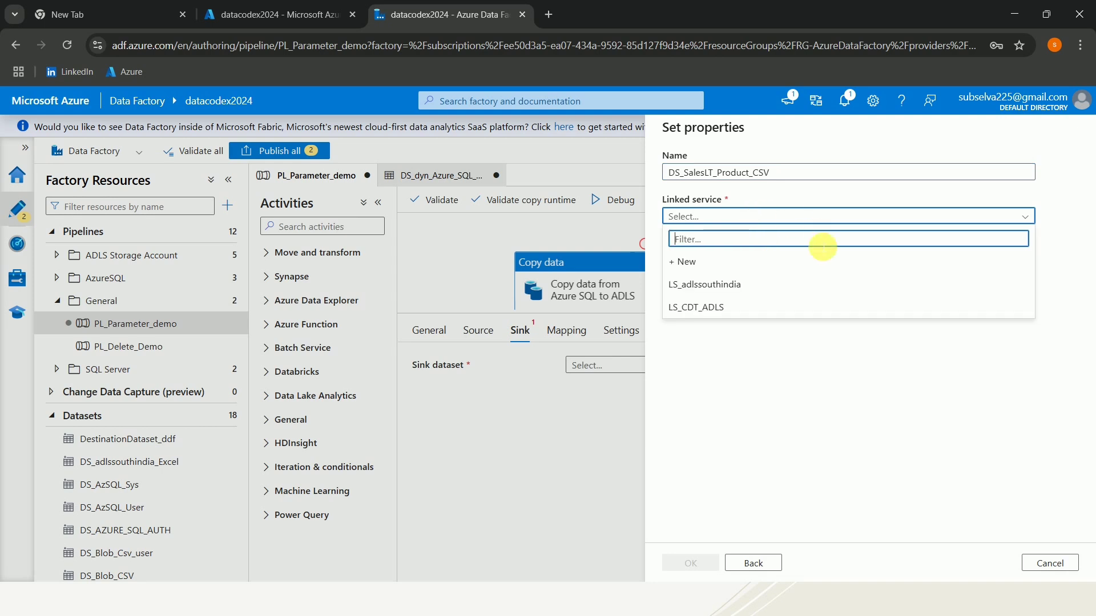
left_click(734, 286)
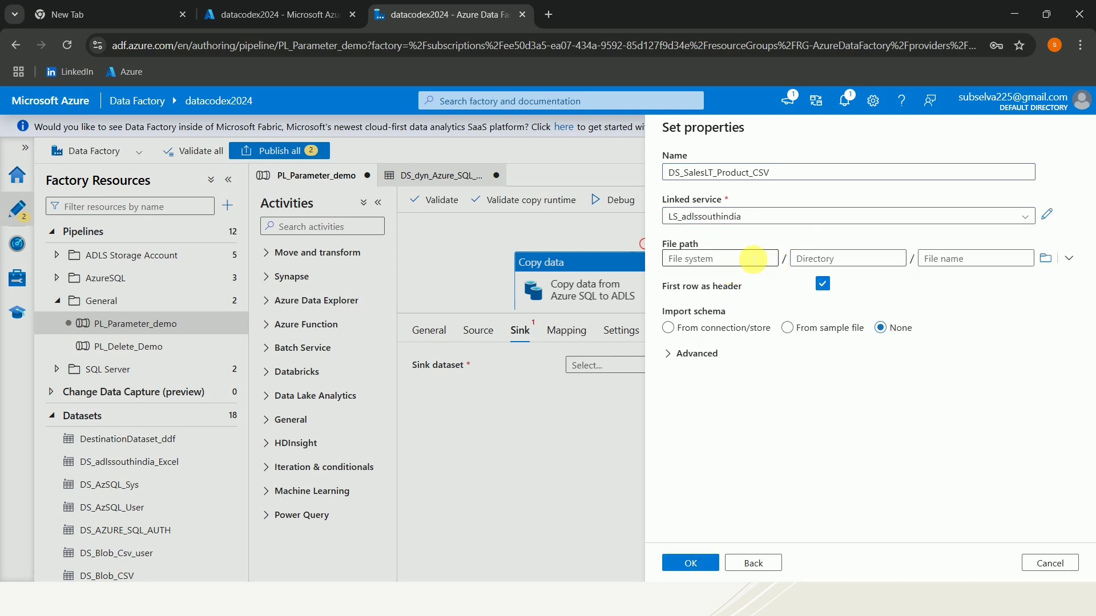
Set the sink file path to sample/output/Product.csv with schema import None, and create the dataset.
left_click(1050, 260)
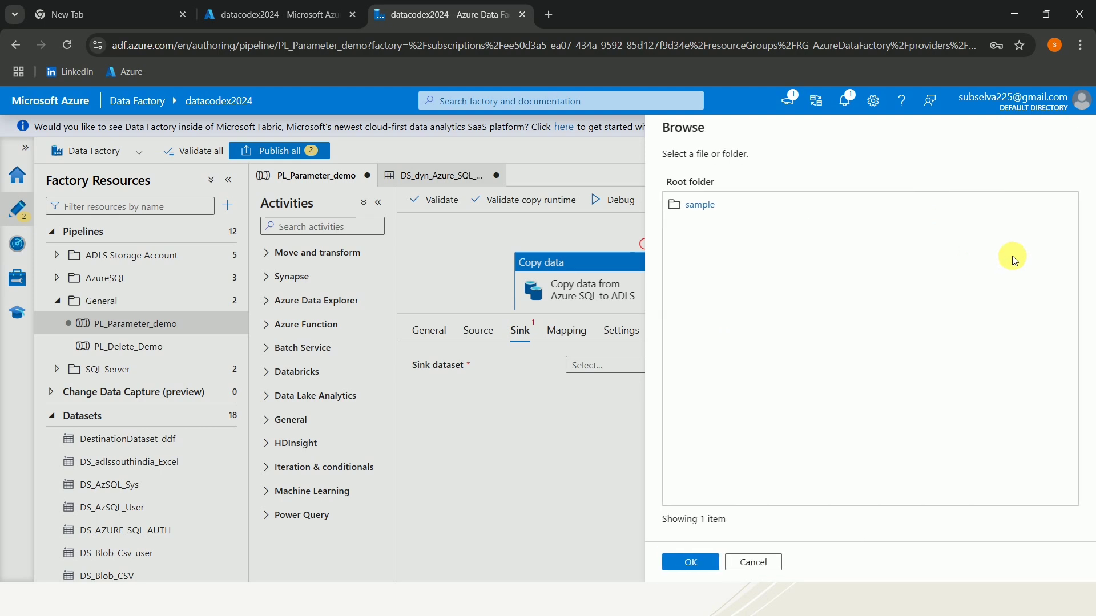
left_click(708, 207)
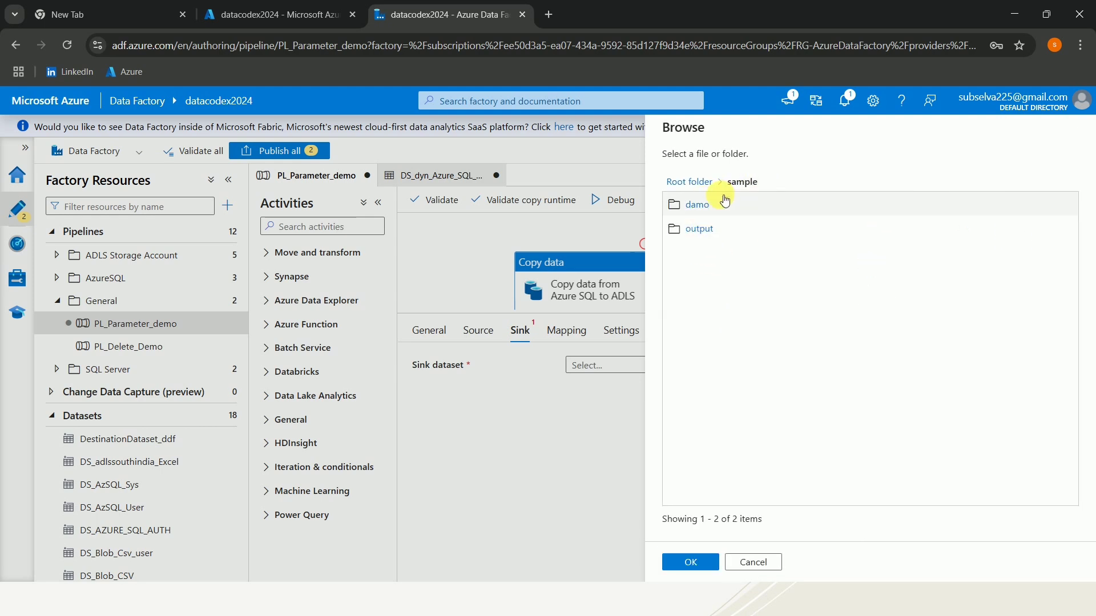
left_click(700, 229)
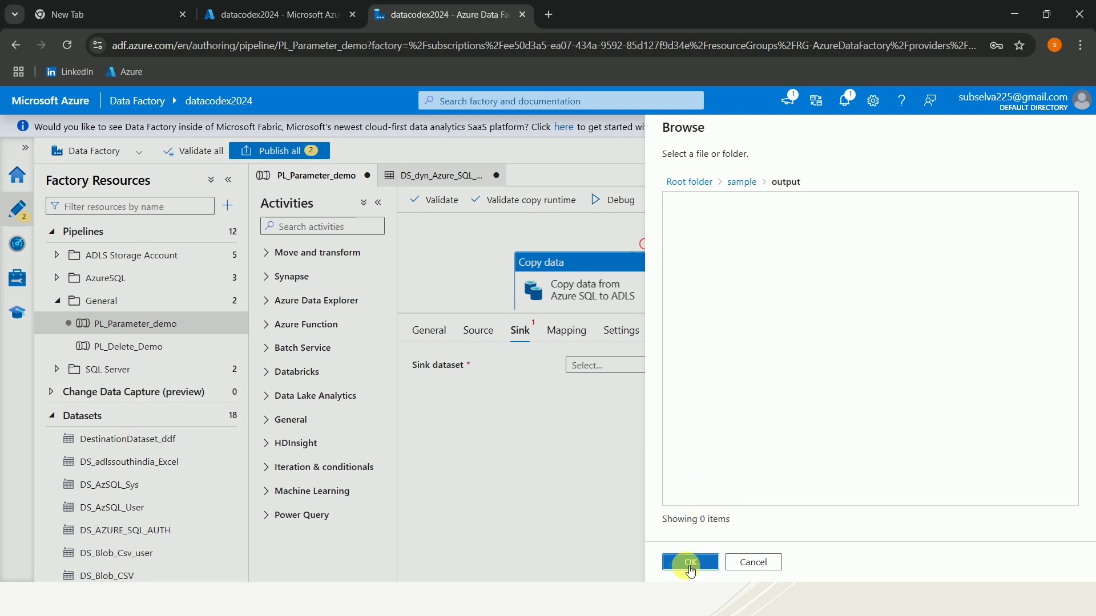
left_click(690, 565)
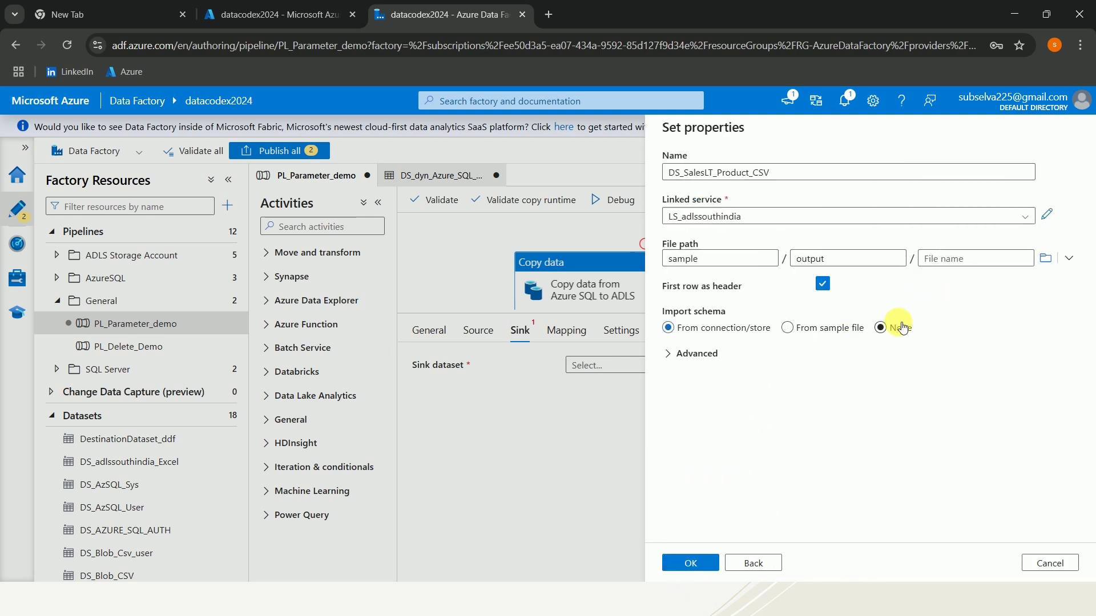
left_click(882, 329)
left_click(973, 263)
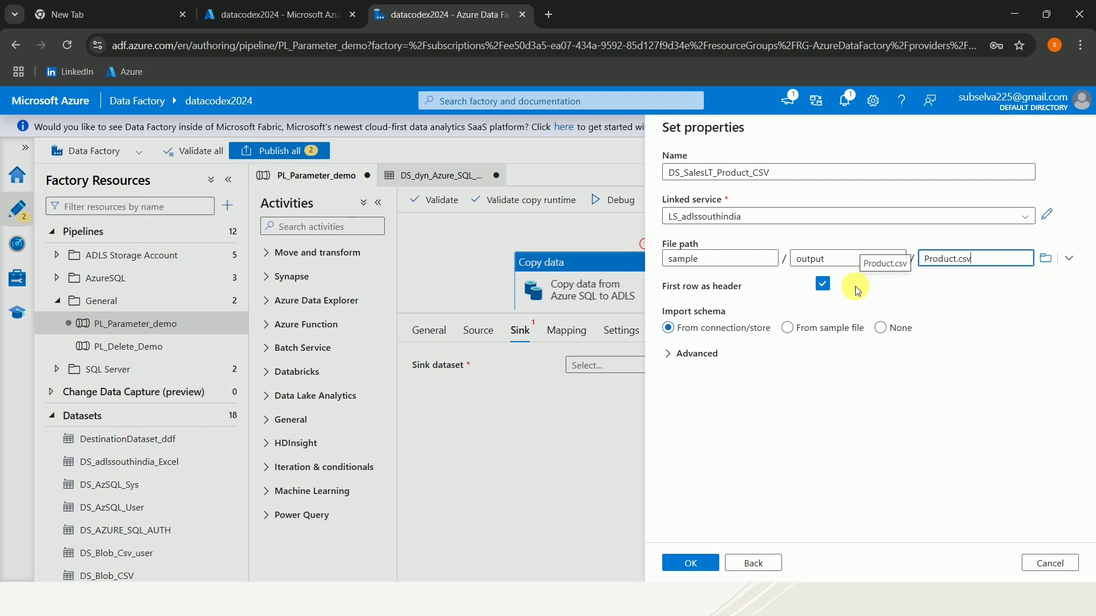
left_click(890, 327)
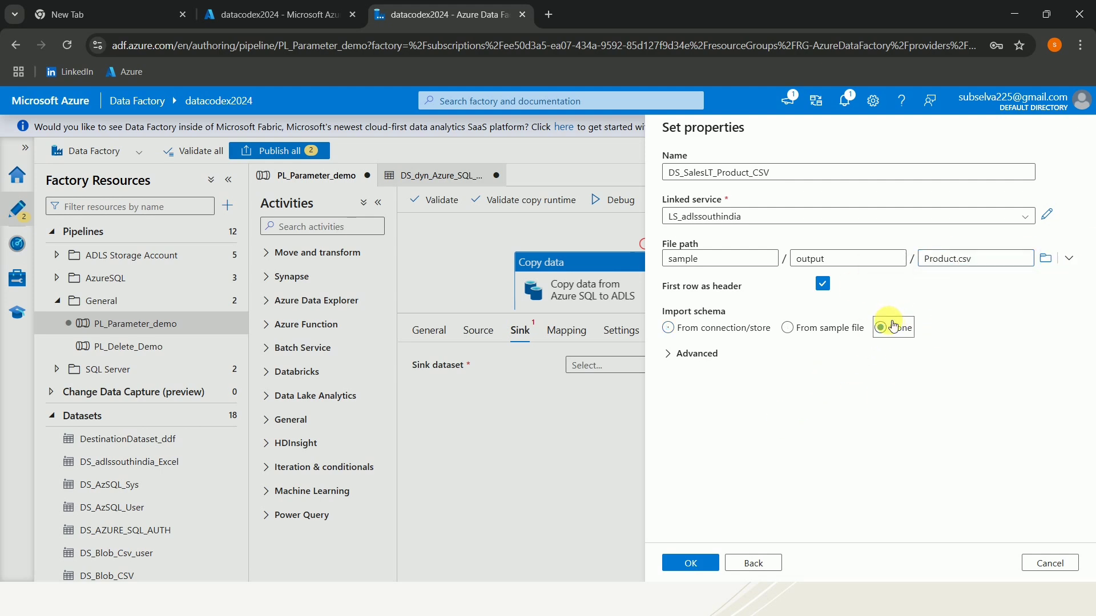
left_click(688, 563)
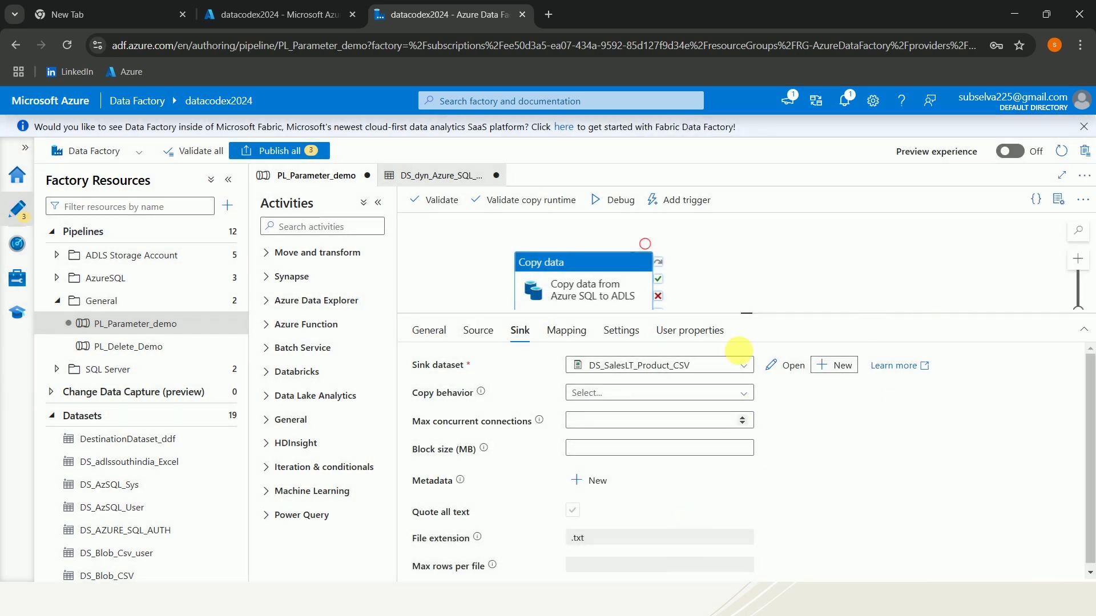
Review the copy activity's source parameters and the dynamic connection settings of DS_dyn_Azure_SQL_Product, and return to the PL_Parameter_demo pipeline.
left_click(757, 276)
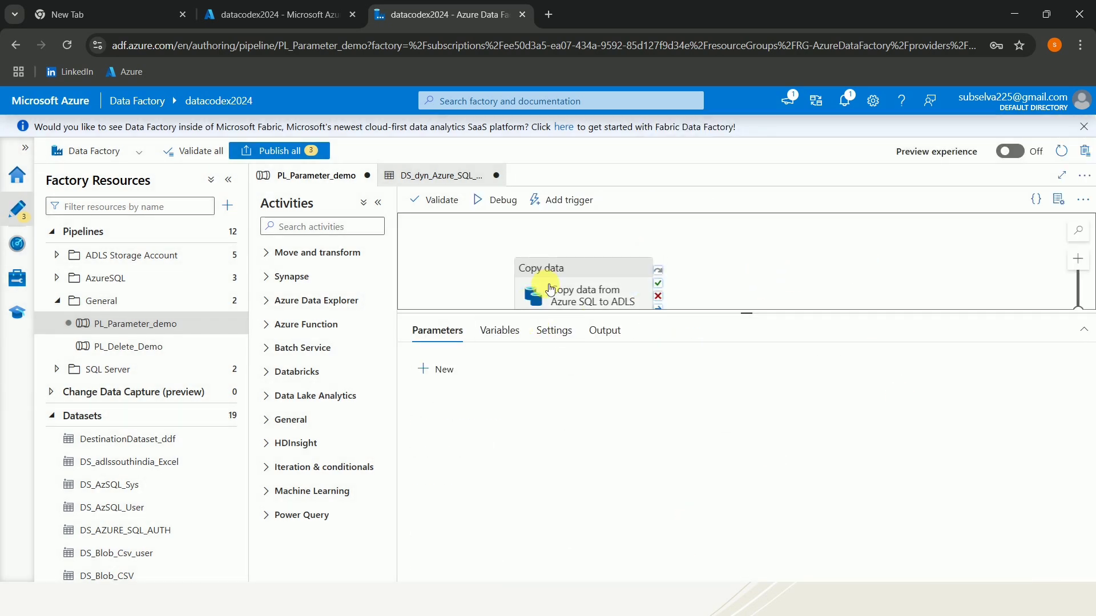
left_click(583, 282)
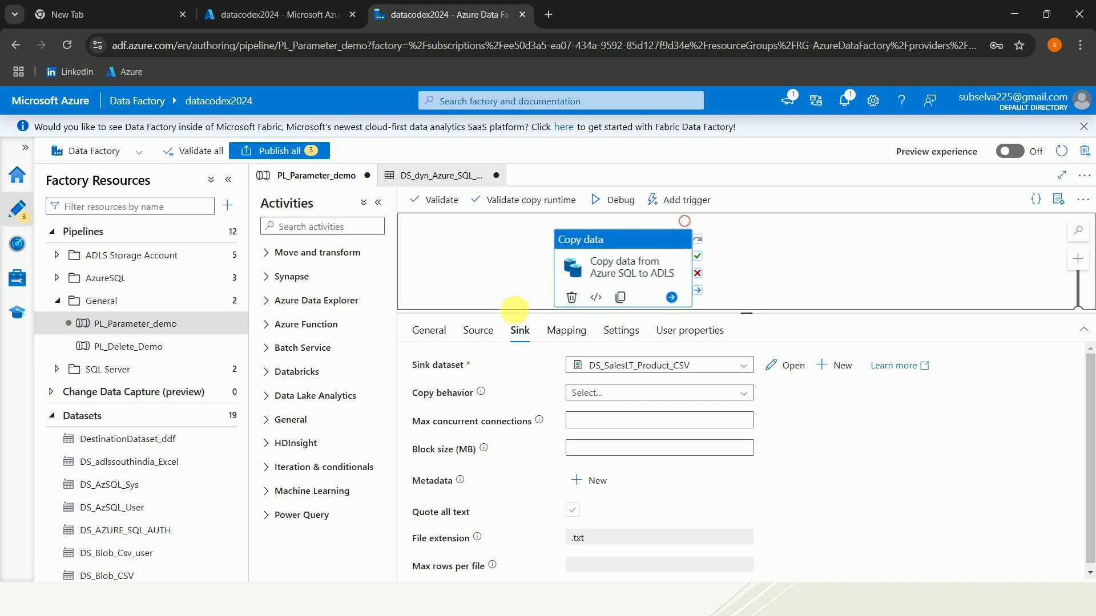
left_click(479, 332)
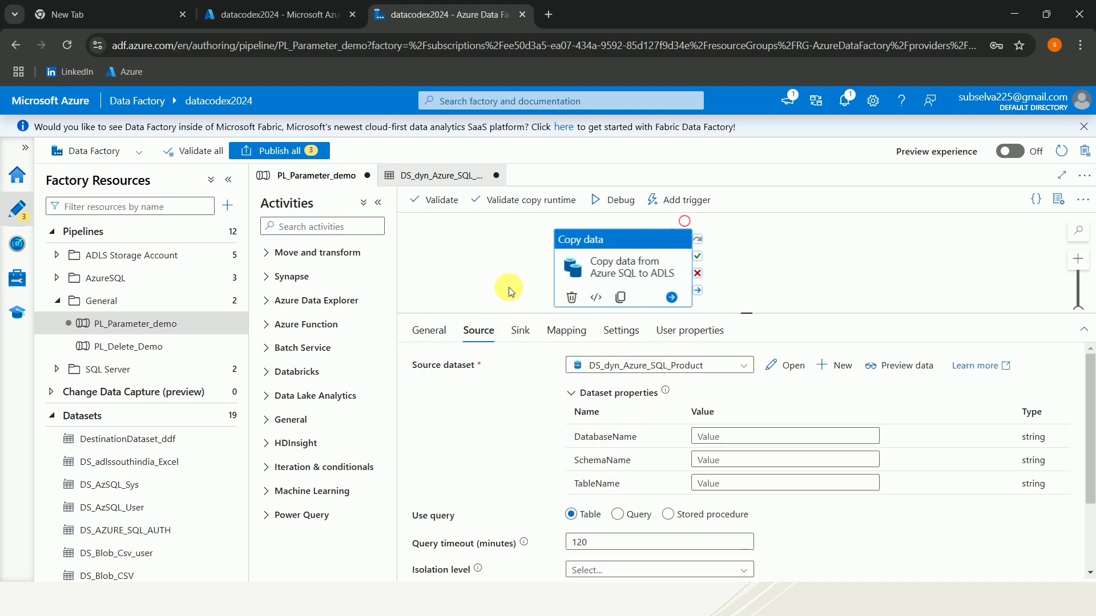
left_click(438, 182)
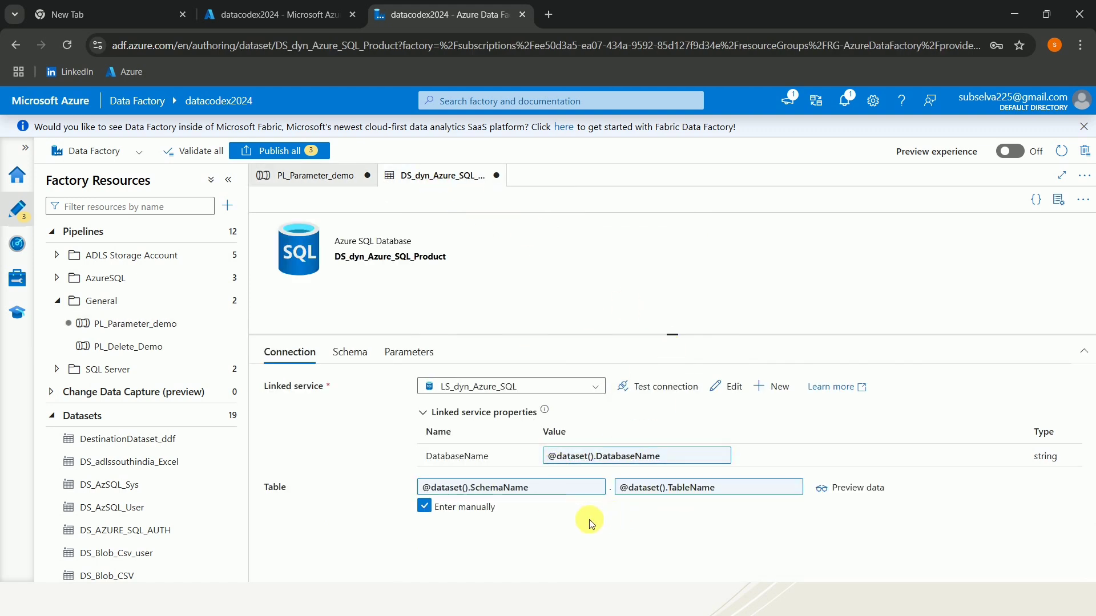
left_click(319, 174)
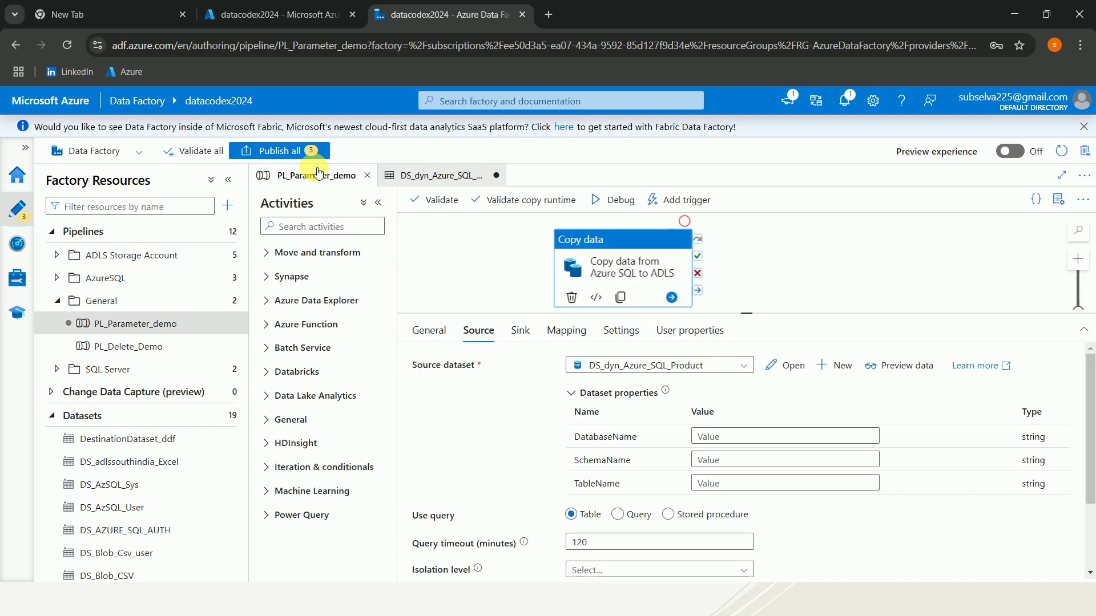
Add three string parameters to the pipeline named DatabaseName, SchemaName and TableName, without default values.
left_click(505, 272)
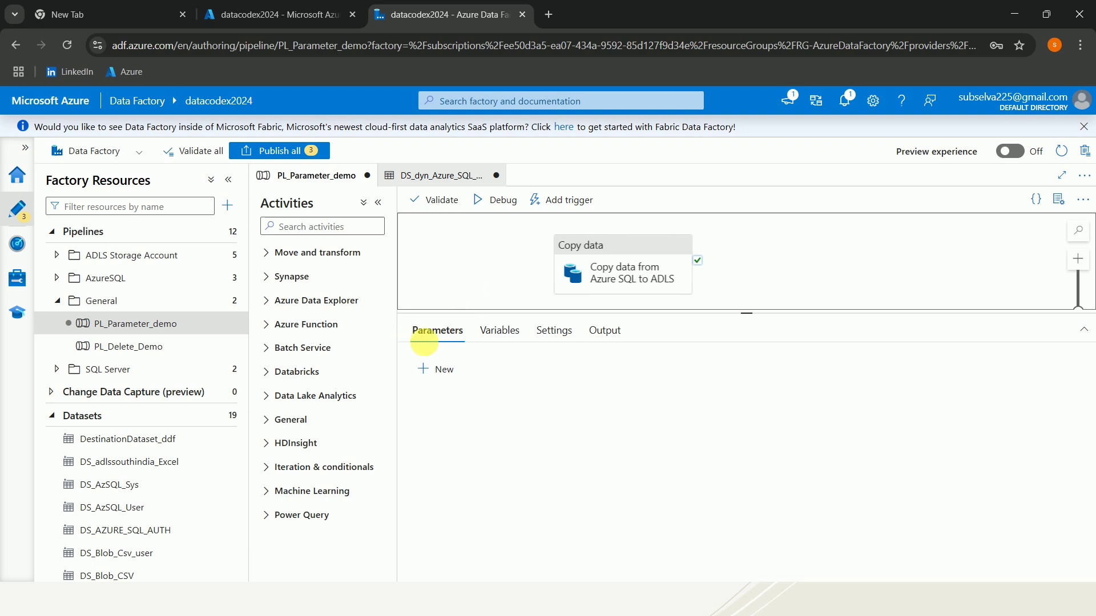
left_click(435, 371)
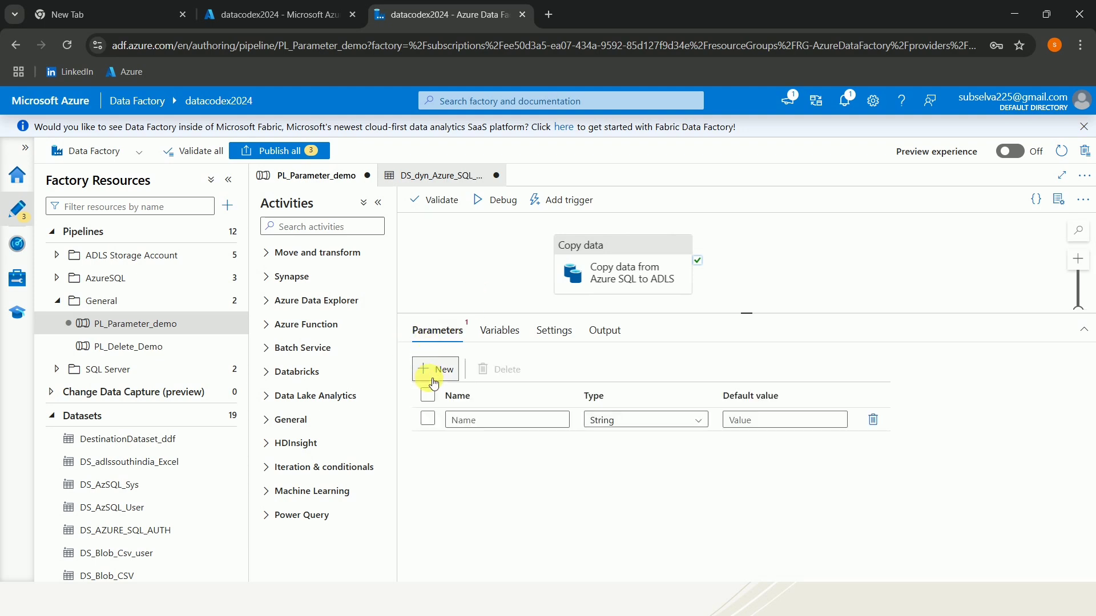
left_click(501, 428)
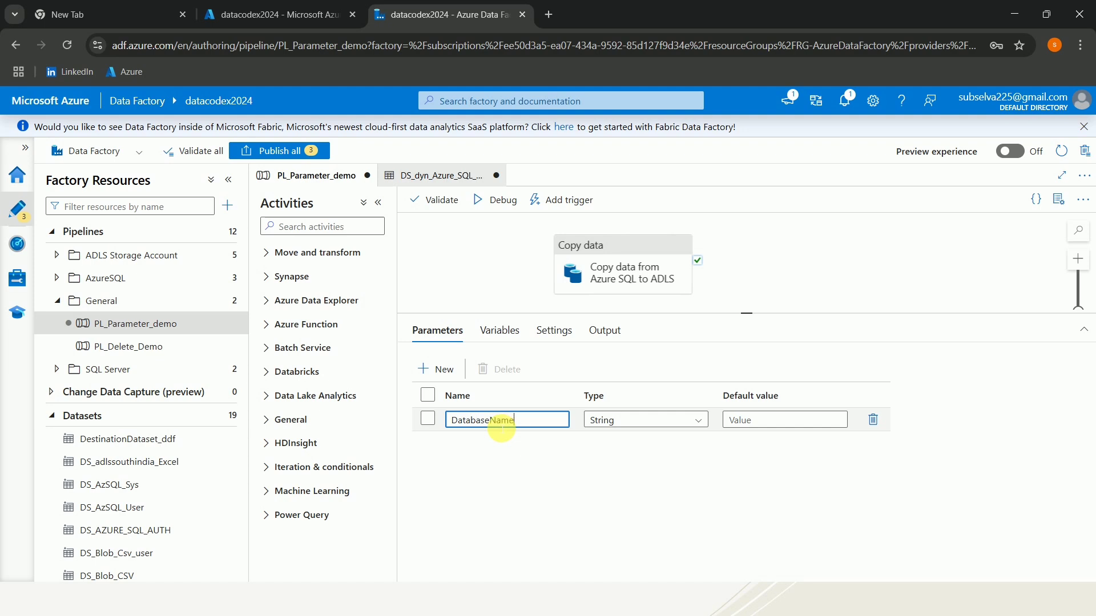
left_click(440, 369)
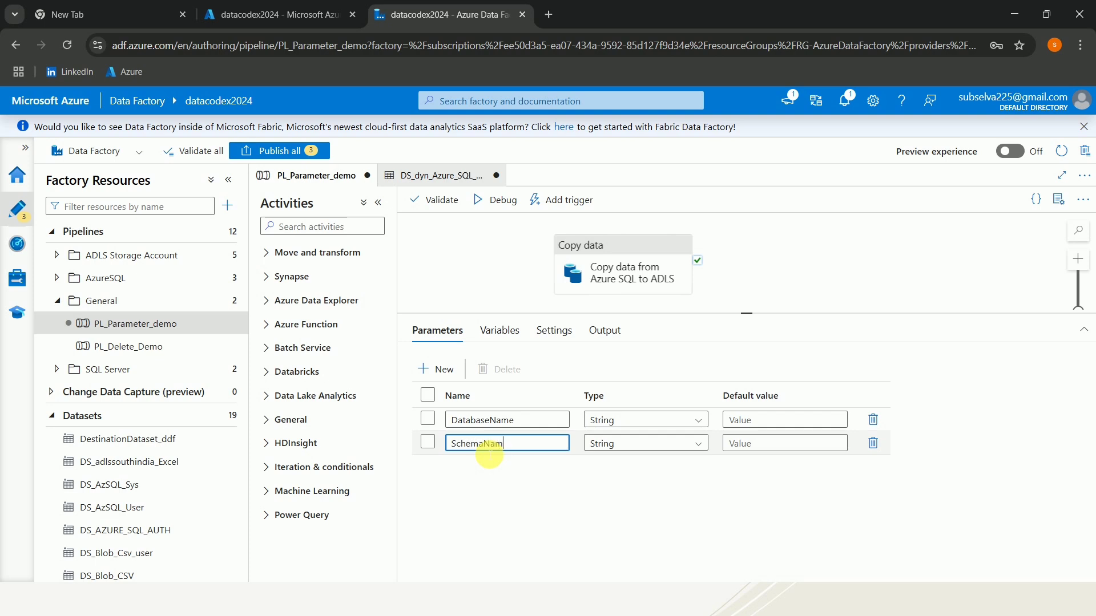
left_click(441, 369)
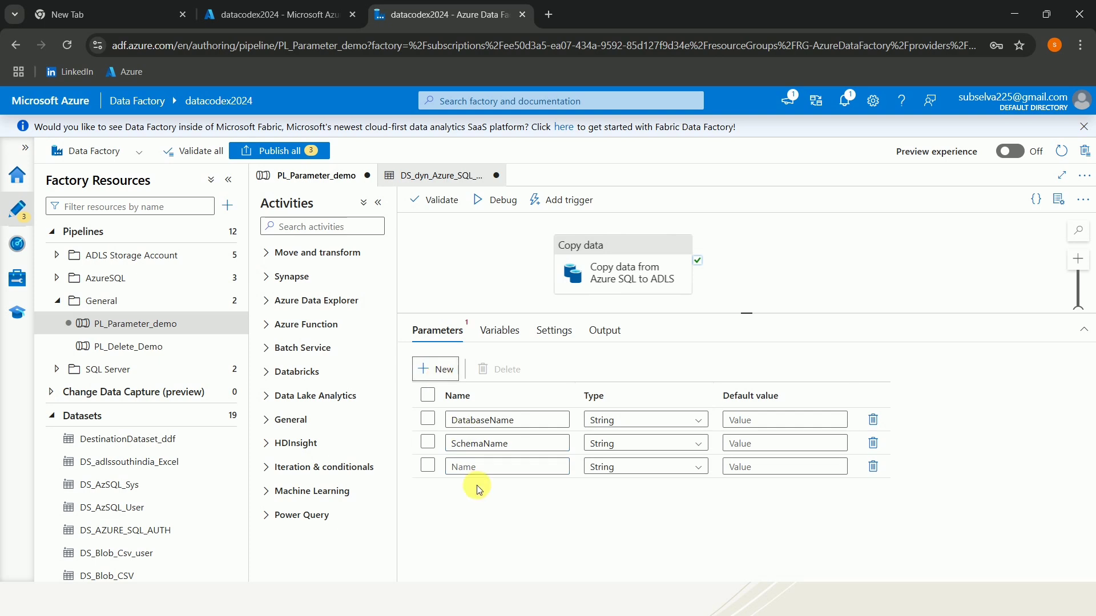
left_click(481, 474)
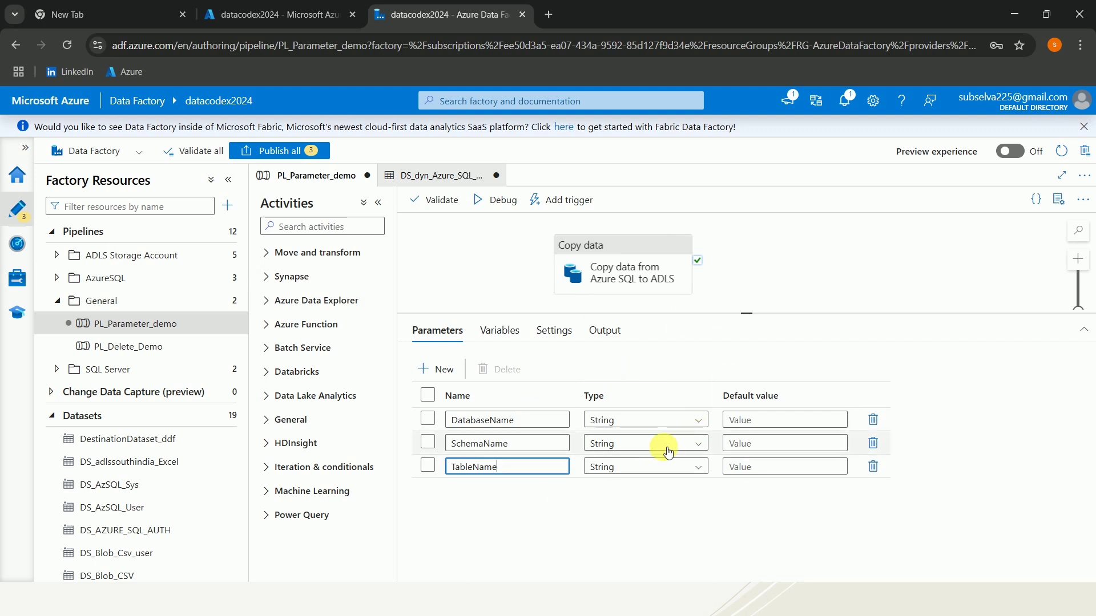
left_click(638, 259)
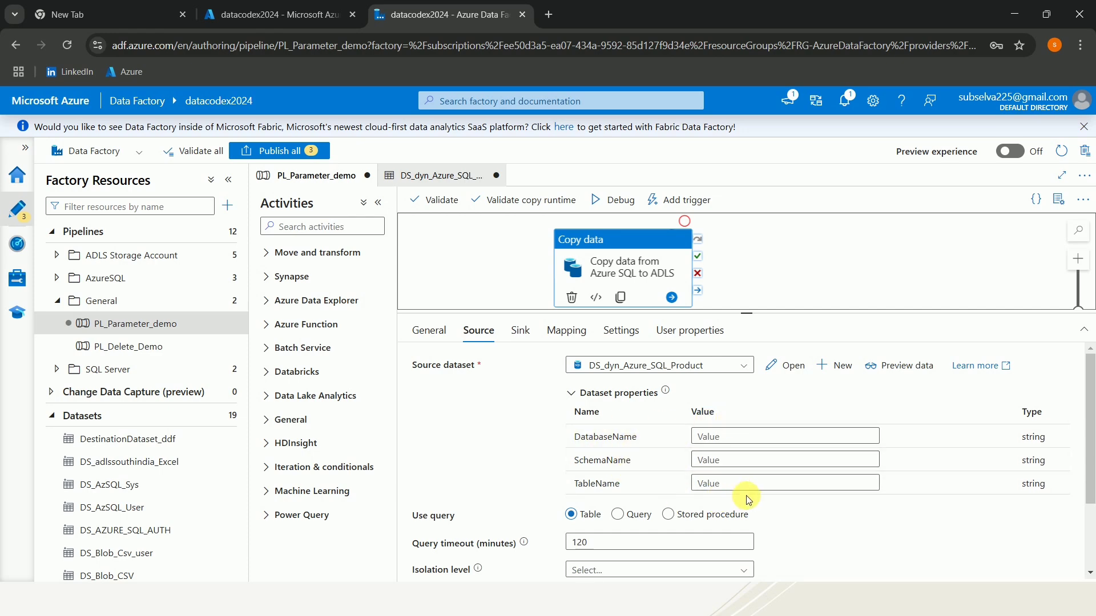
left_click(728, 437)
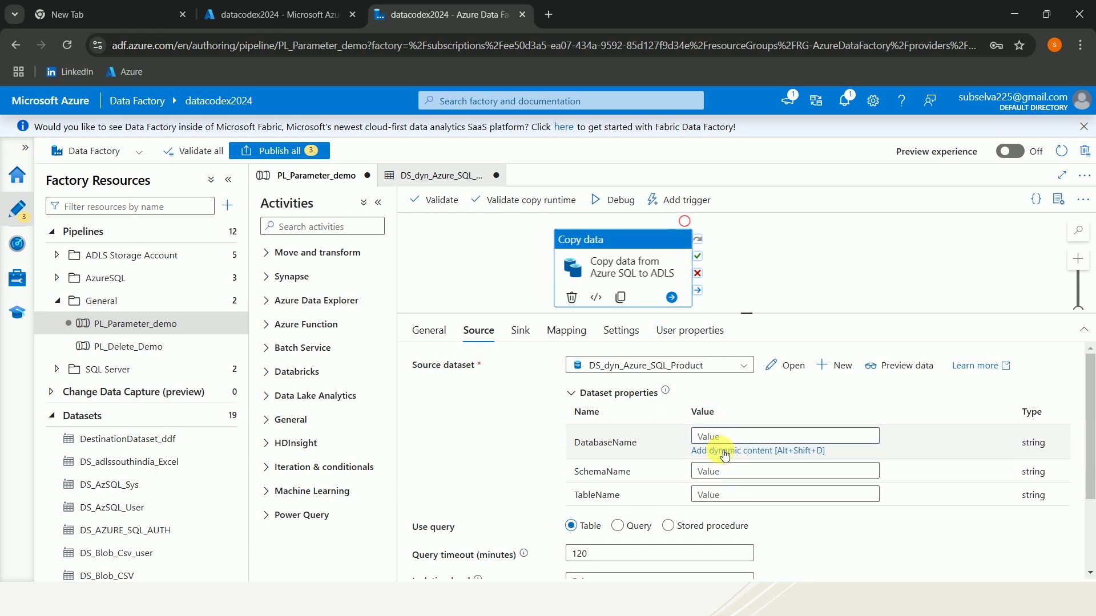
left_click(724, 450)
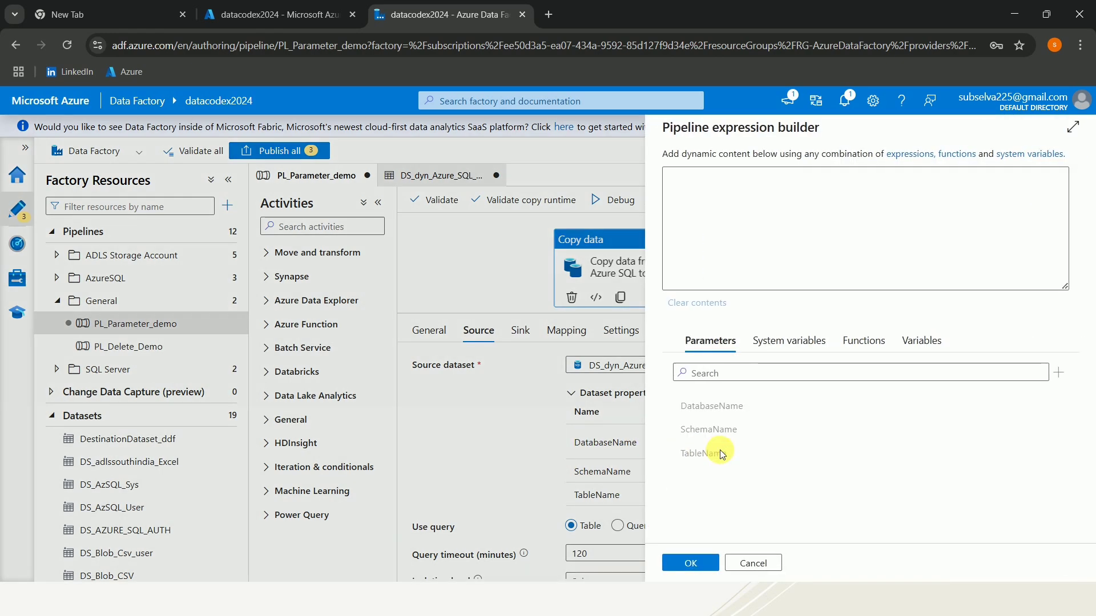
left_click(717, 412)
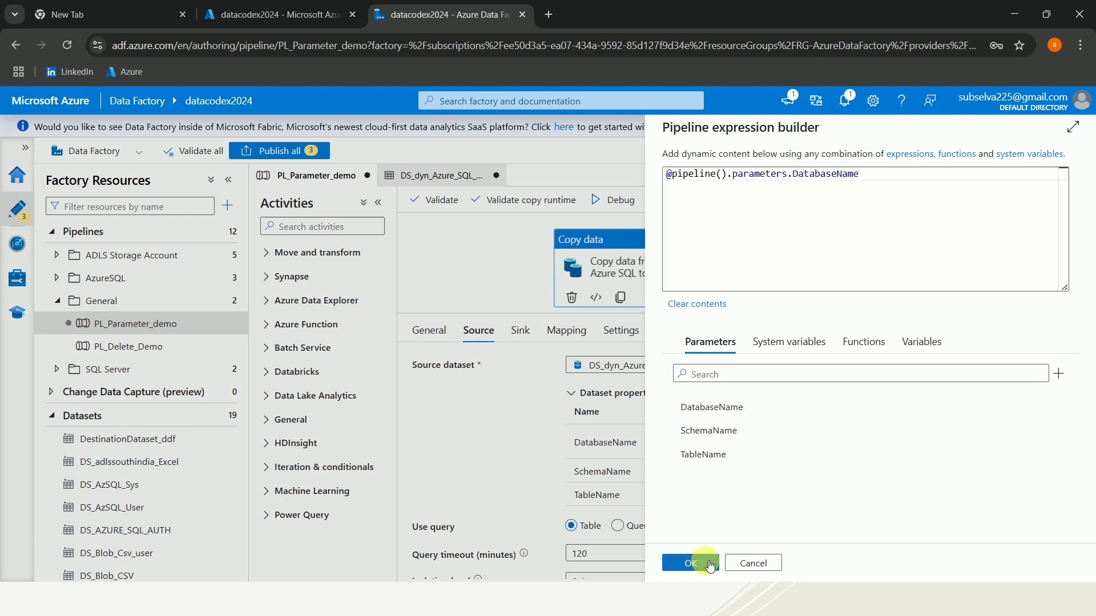
left_click(707, 564)
left_click(765, 461)
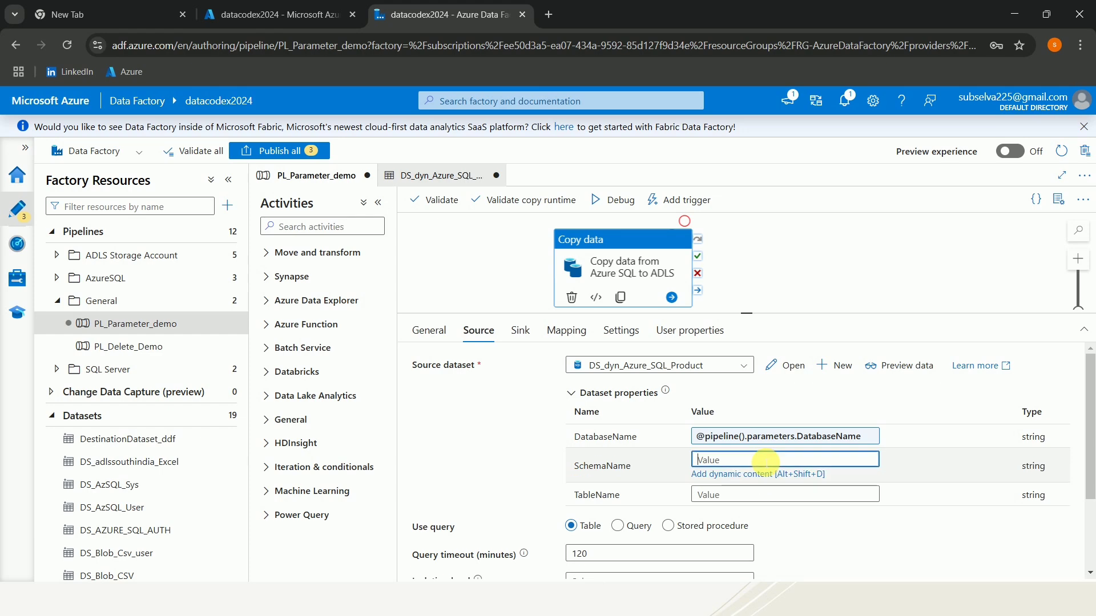
left_click(754, 475)
left_click(748, 428)
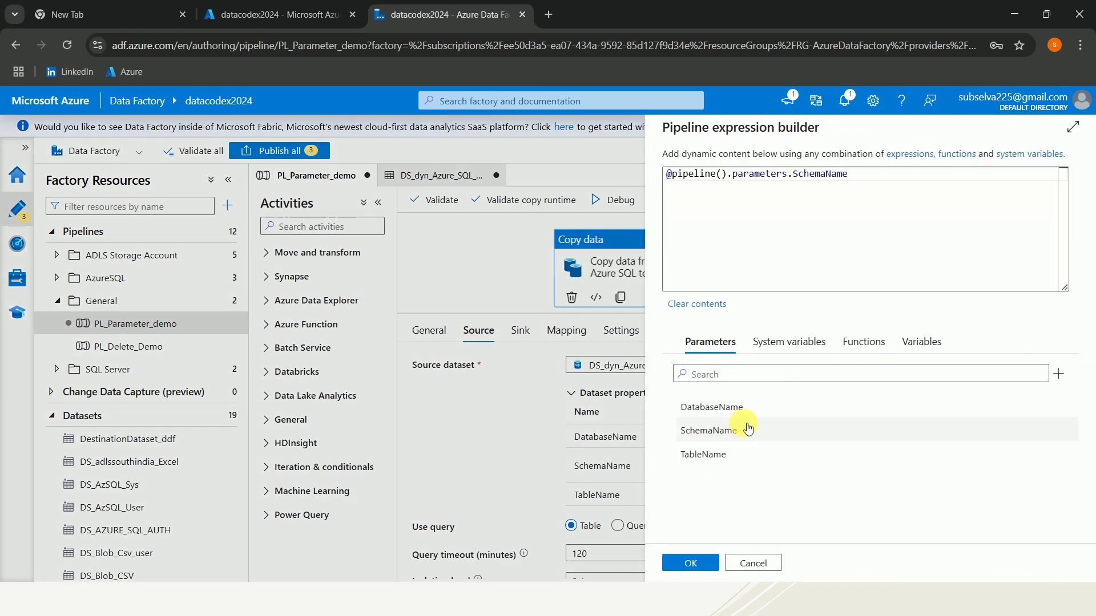
left_click(706, 570)
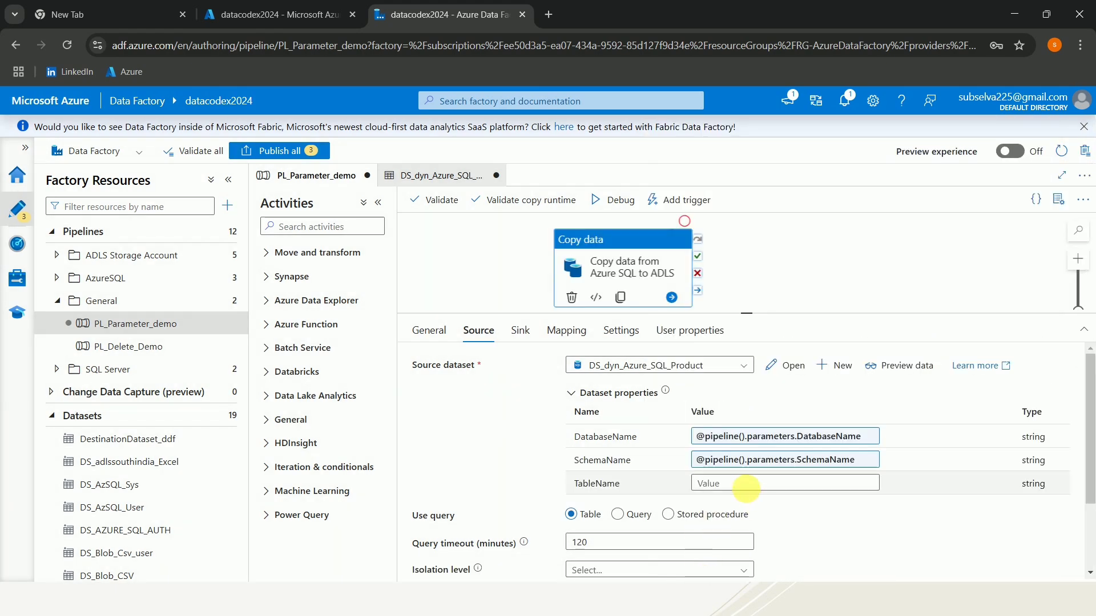
left_click(750, 484)
left_click(739, 497)
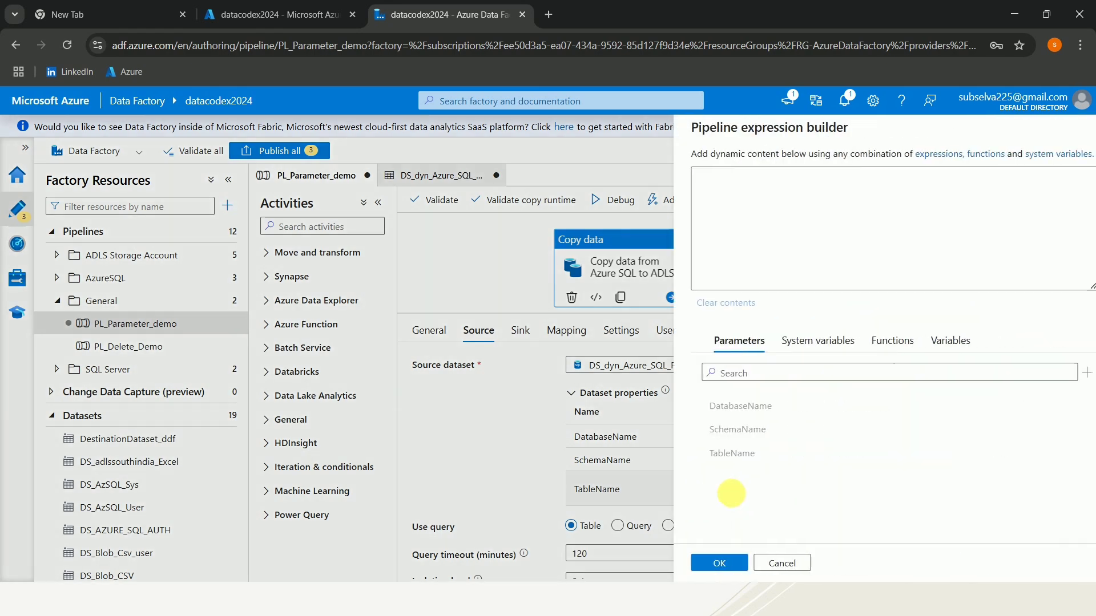
left_click(728, 462)
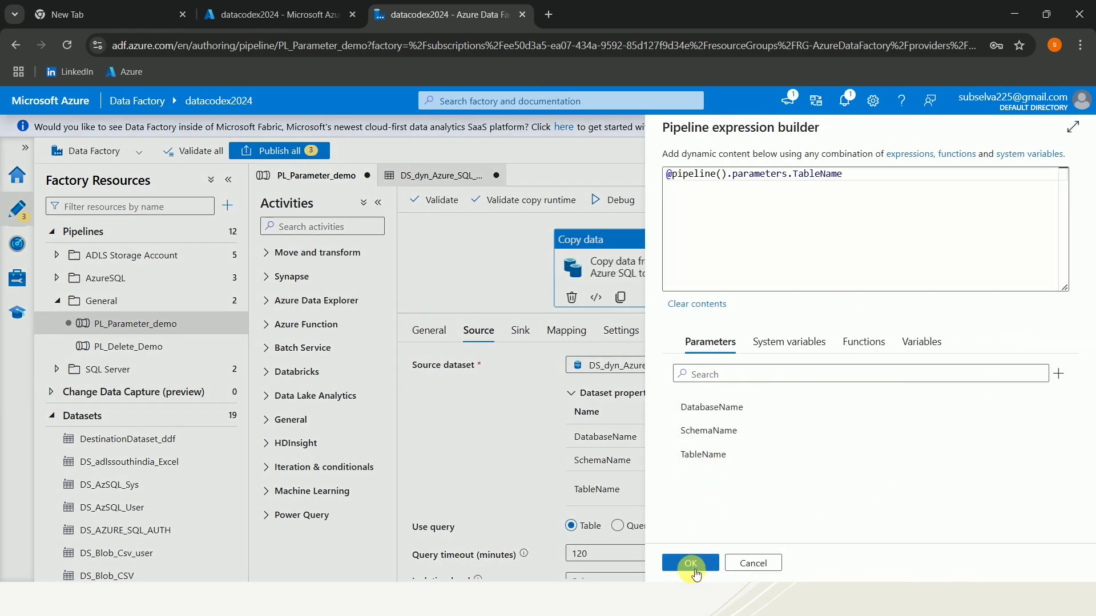
left_click(691, 564)
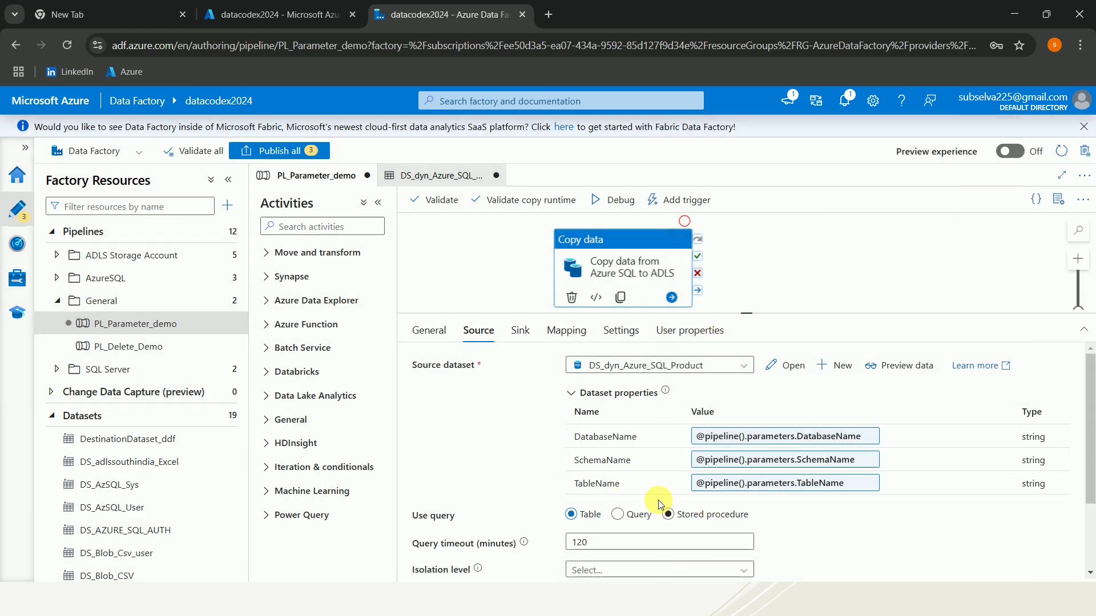
Review the parameter flow through the pipeline, DS_dyn_Azure_SQL_Product and the LS_dyn_Azure_SQL linked service, and check the copy activity's sink settings.
left_click(440, 260)
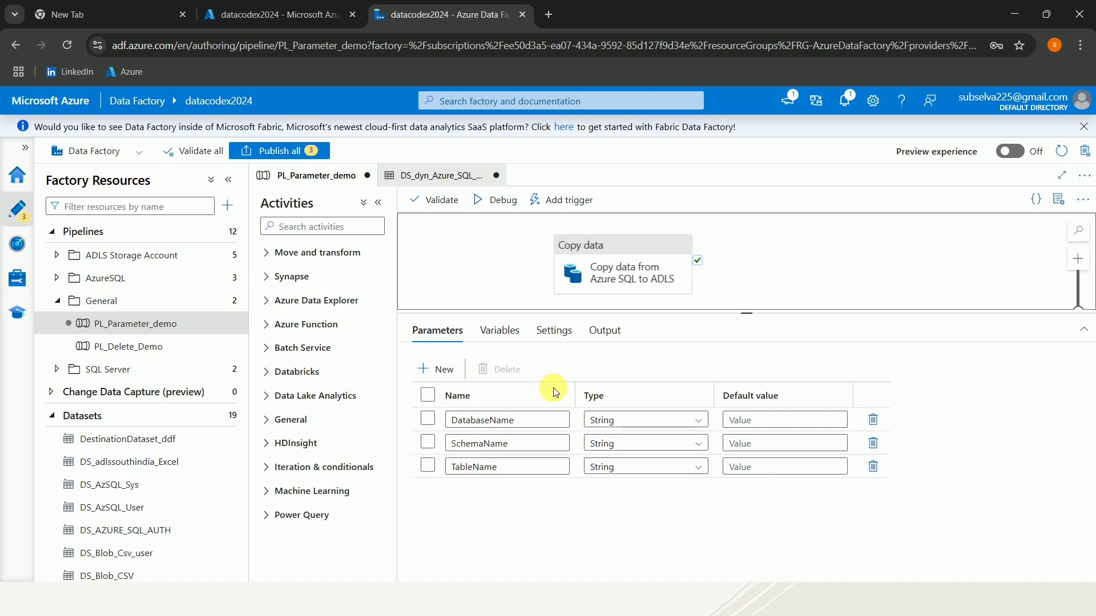
left_click(634, 254)
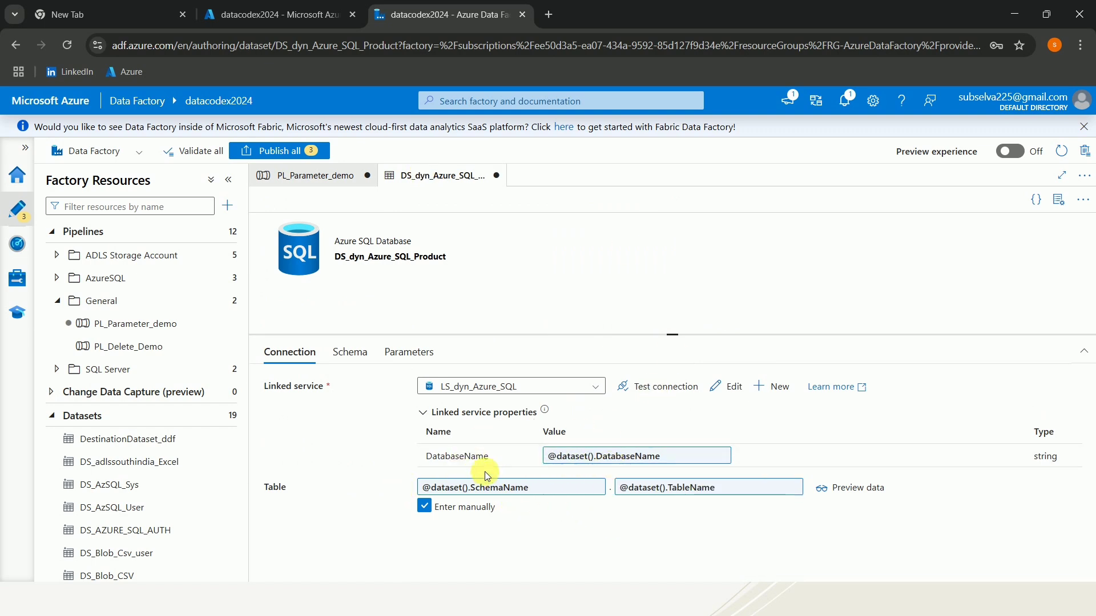
left_click(729, 386)
scroll(894, 487, "down", 2)
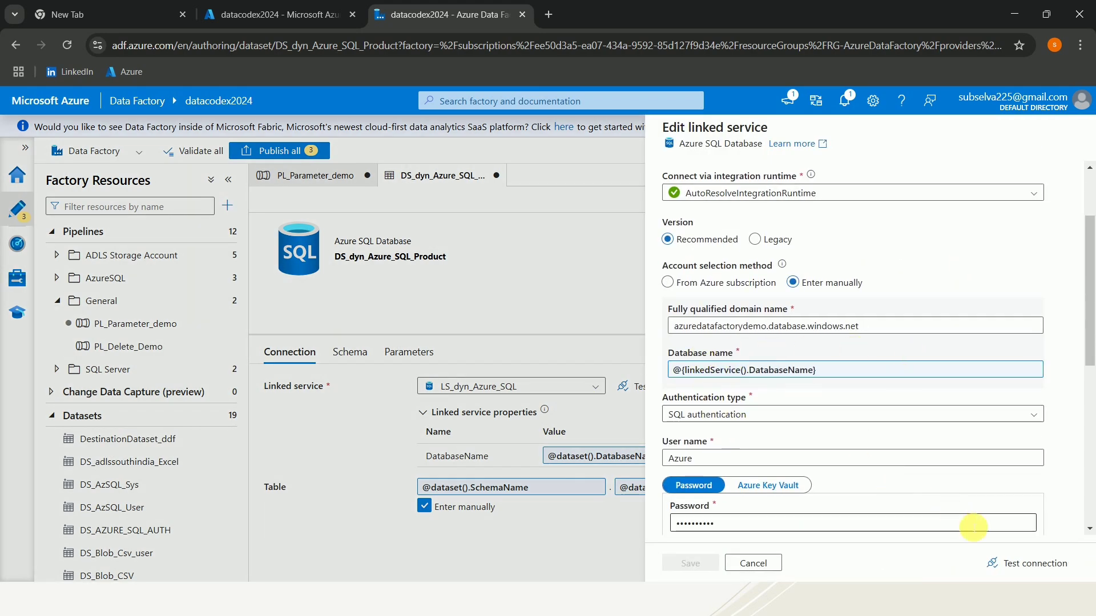
left_click(753, 563)
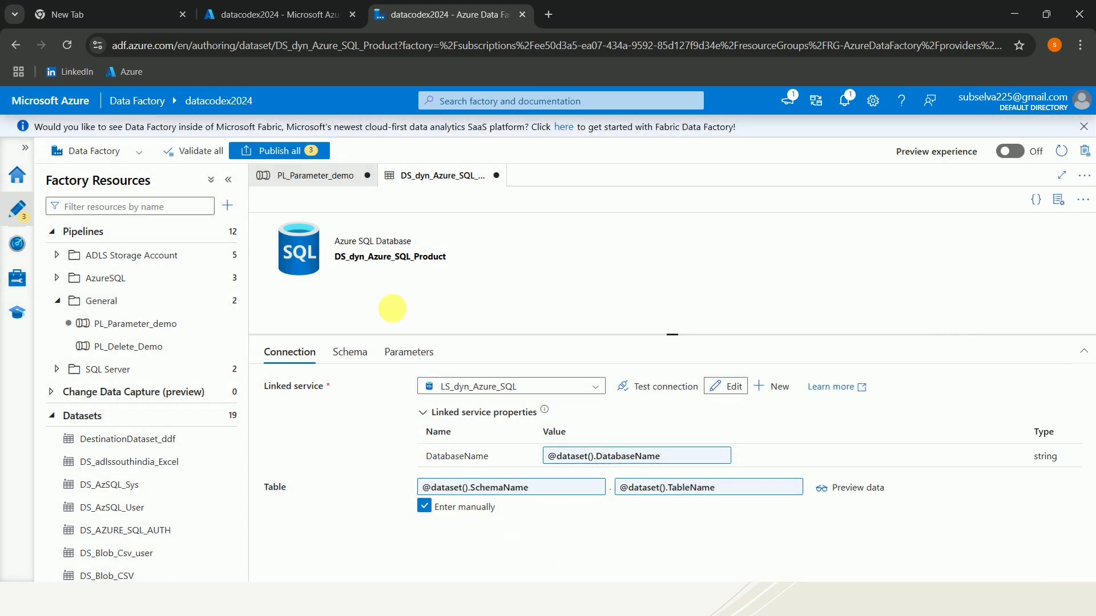
left_click(308, 176)
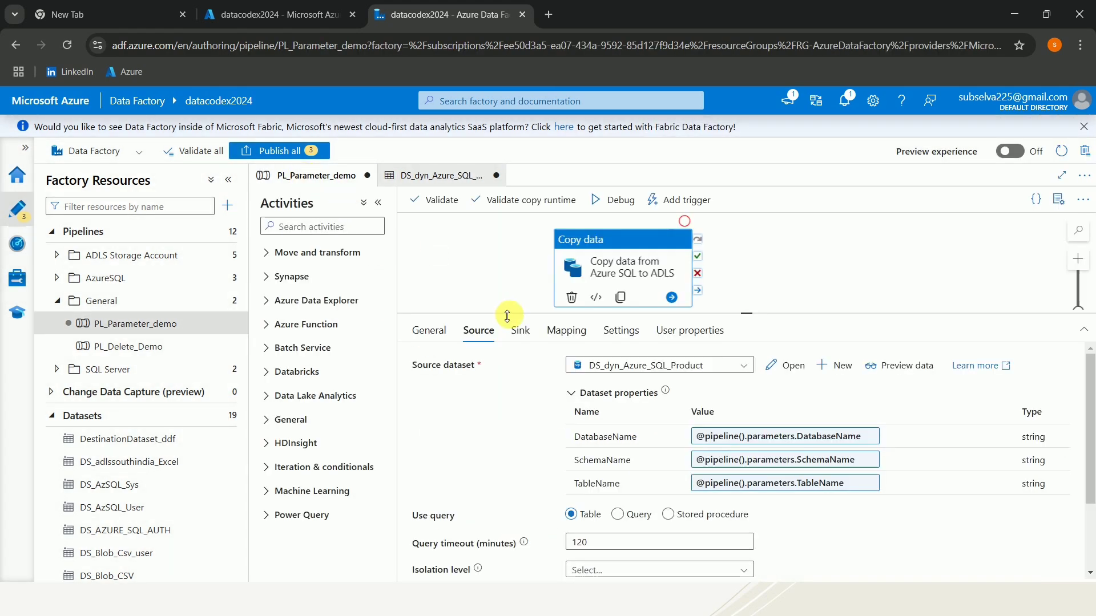
left_click(520, 331)
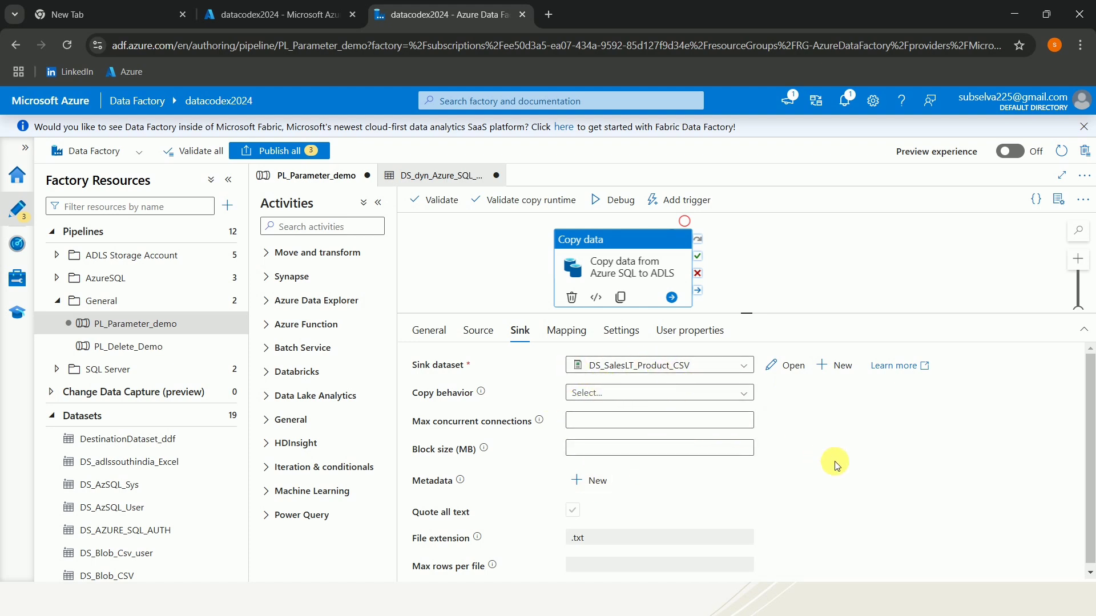
Validate the PL_Parameter_demo pipeline and close the validation output.
left_click(513, 300)
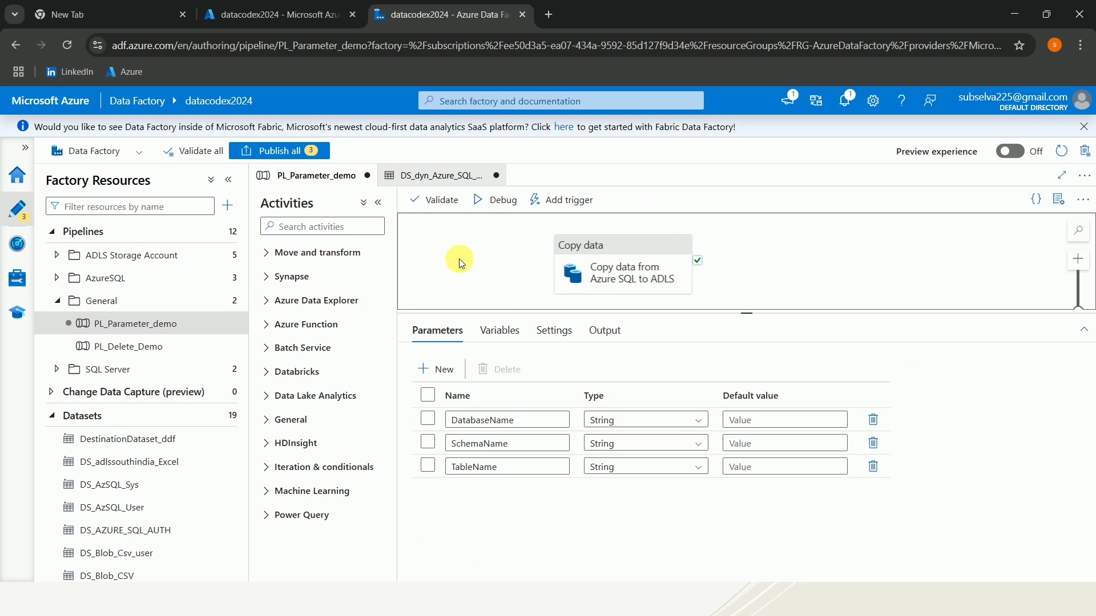
left_click(455, 207)
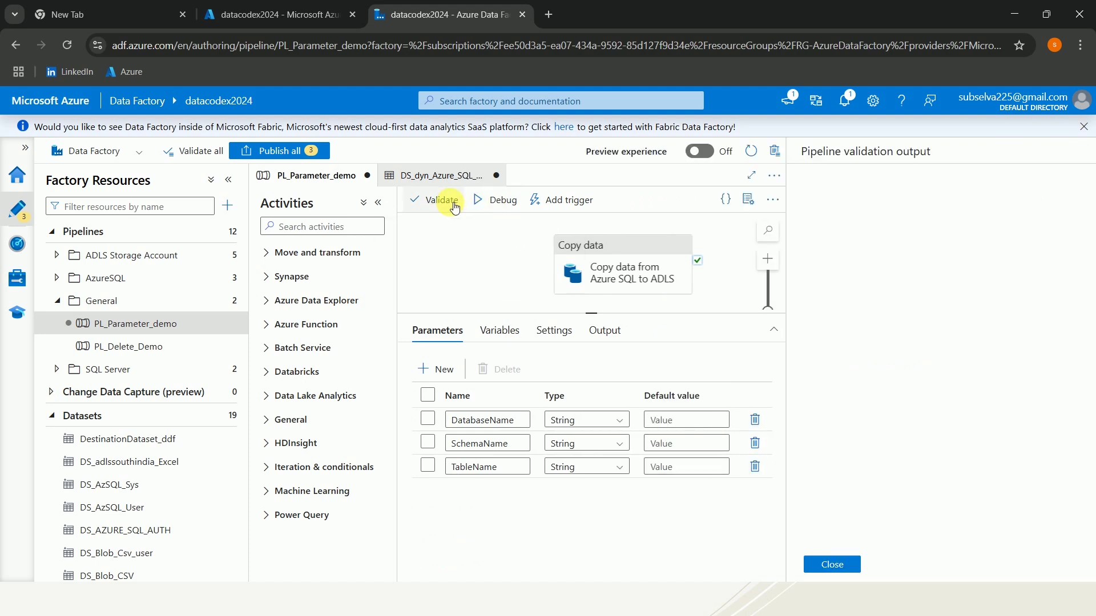
left_click(842, 571)
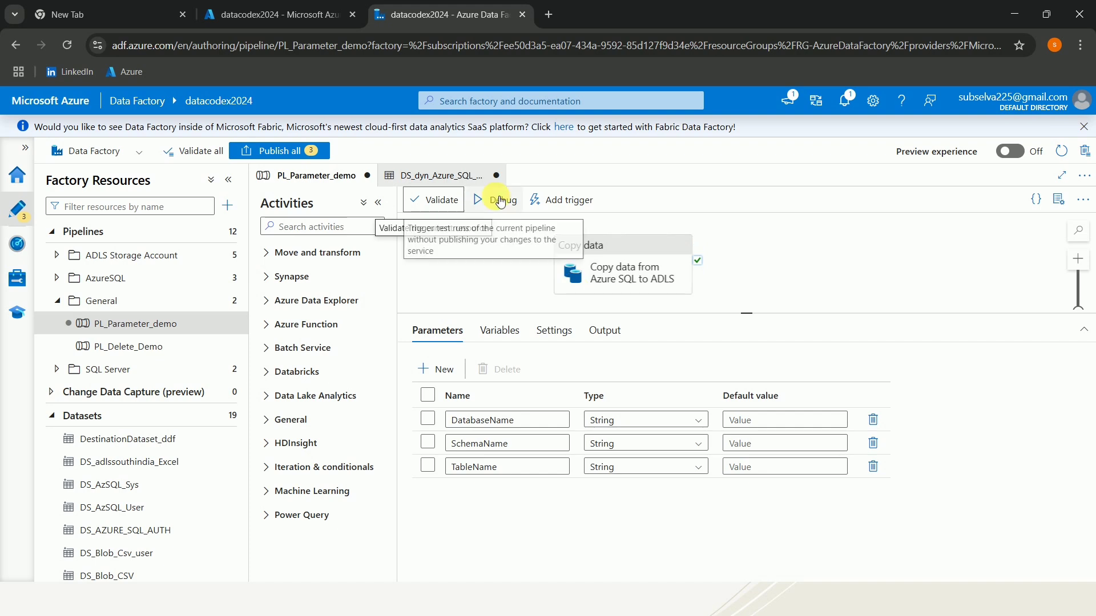
Start a debug run of the pipeline with DatabaseName SampleDB, SchemaName SalesLT and TableName Product.
left_click(500, 202)
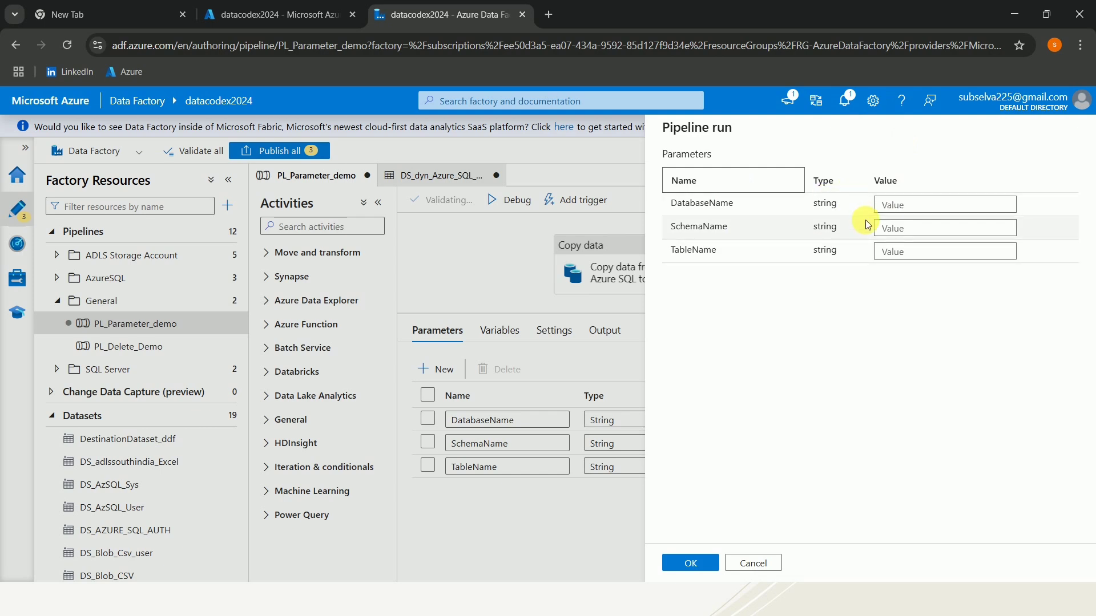
left_click(948, 205)
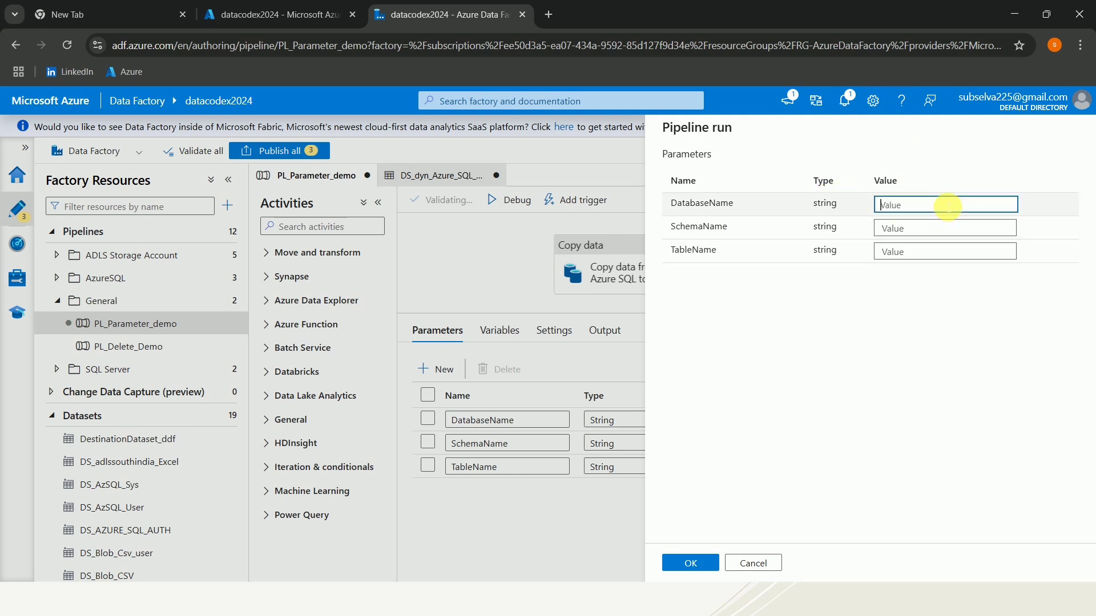
type("SampleDB")
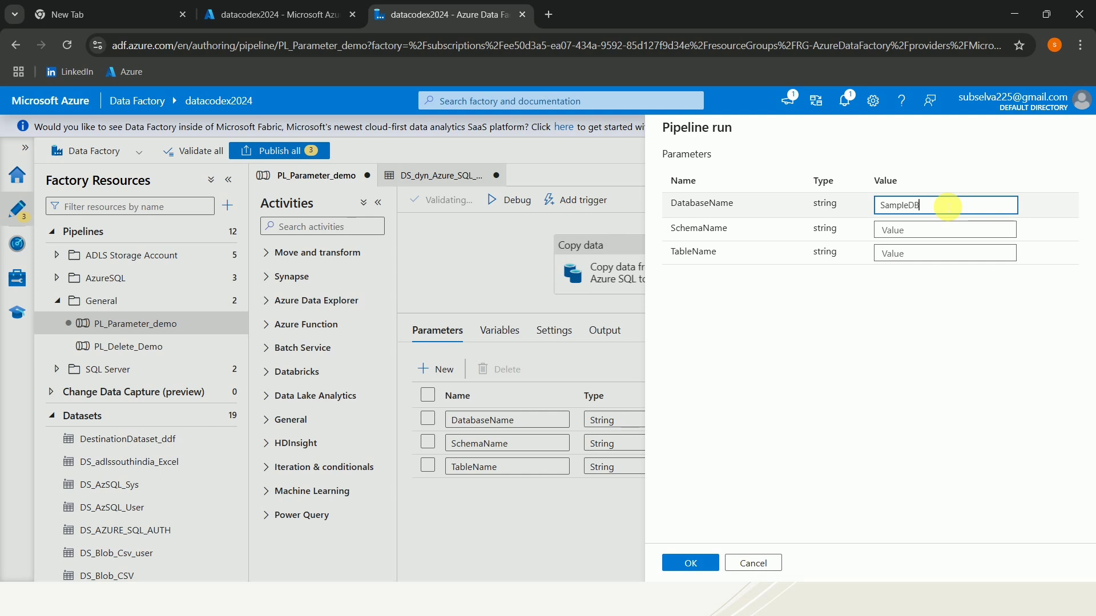
left_click(895, 230)
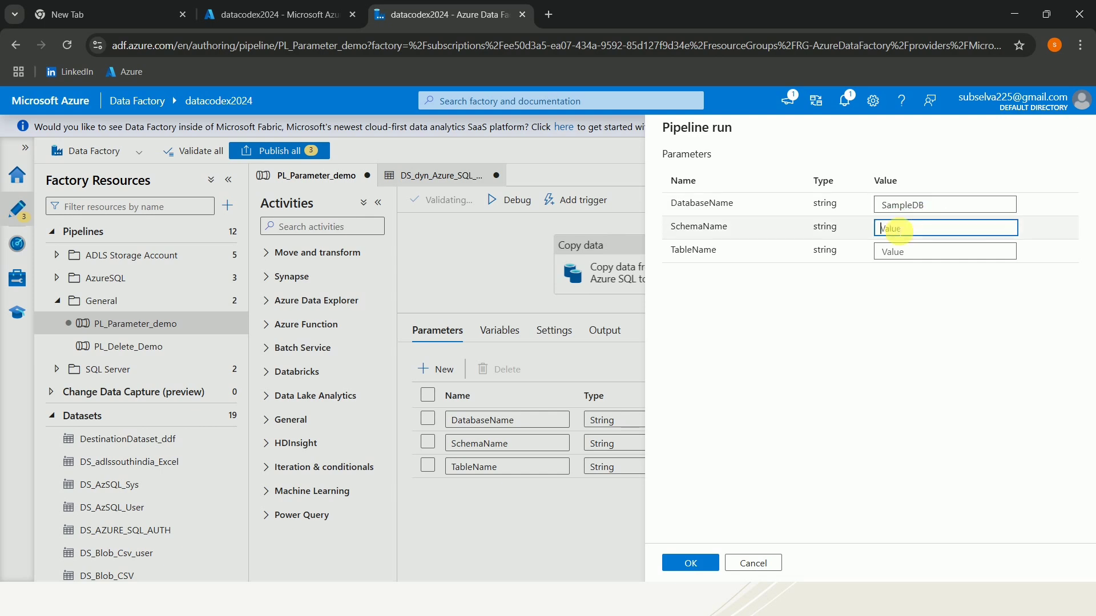
type("SalesLT")
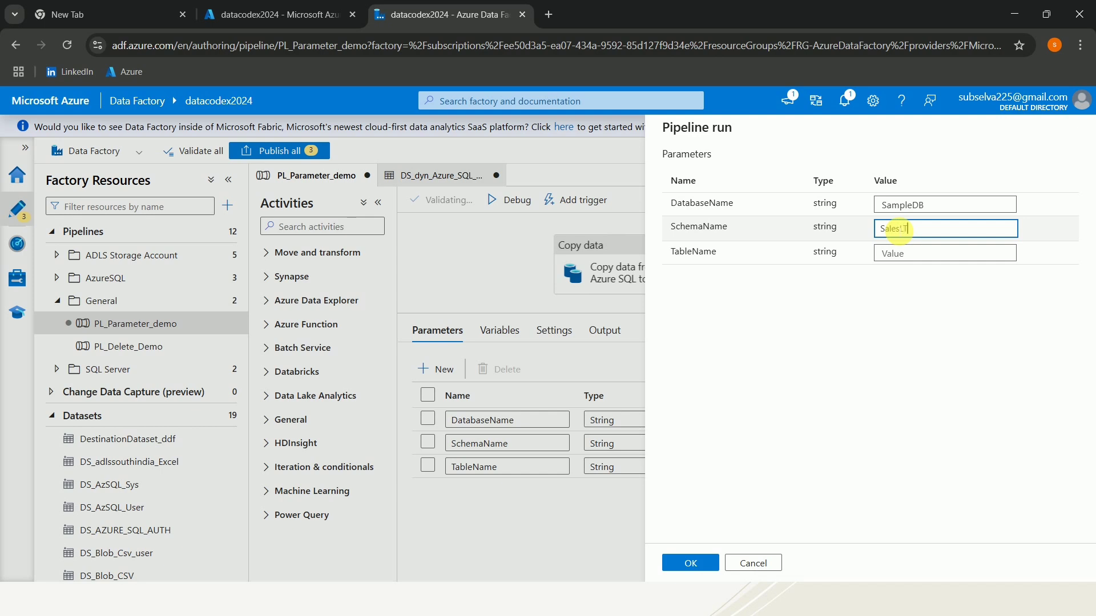
left_click(906, 252)
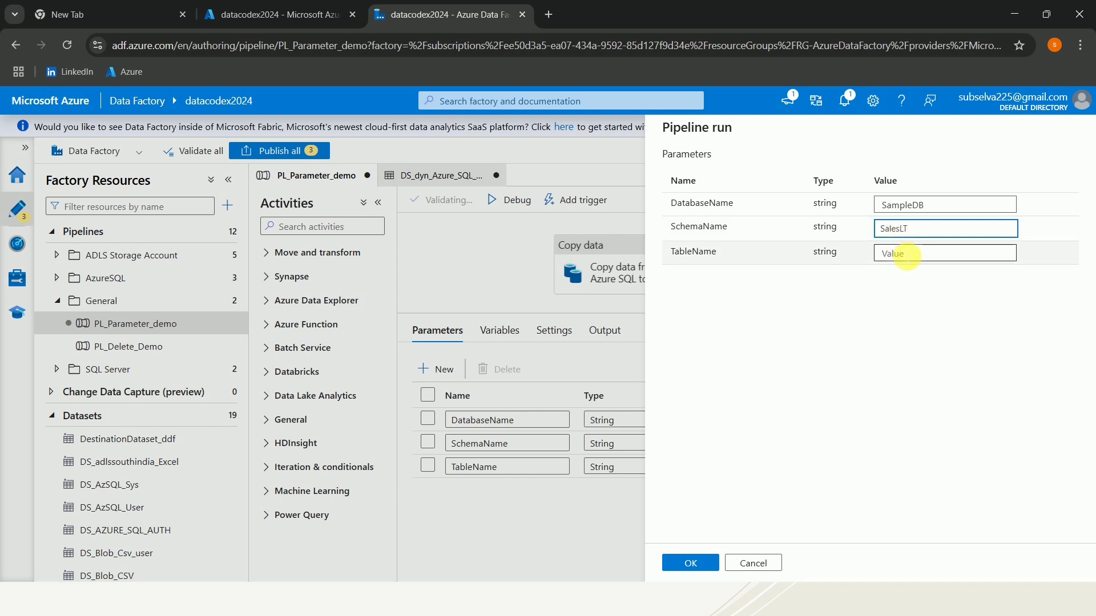
type("Product")
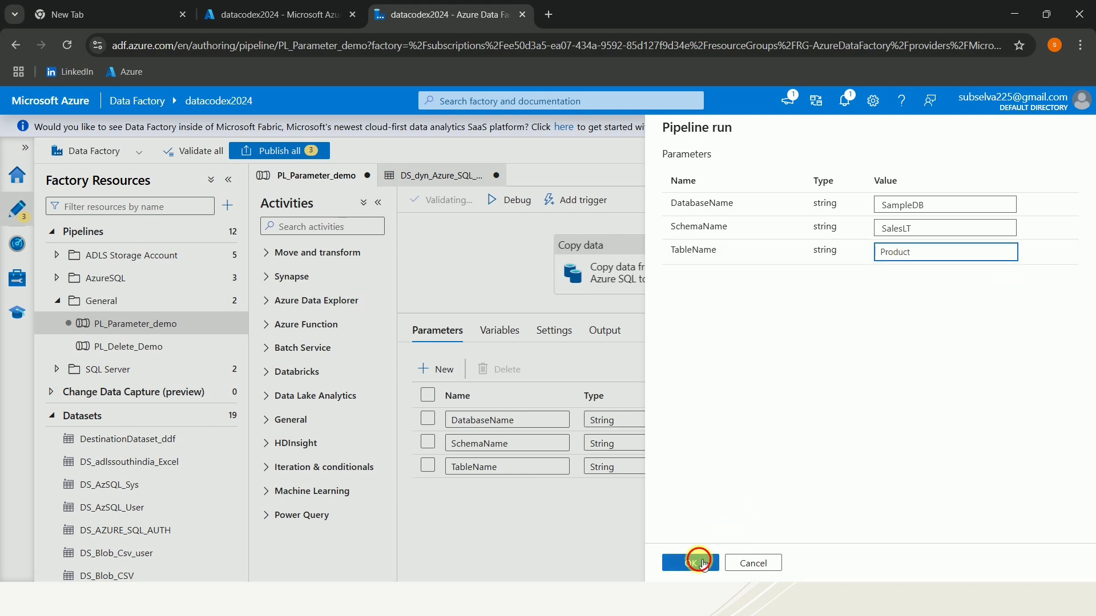
left_click(700, 563)
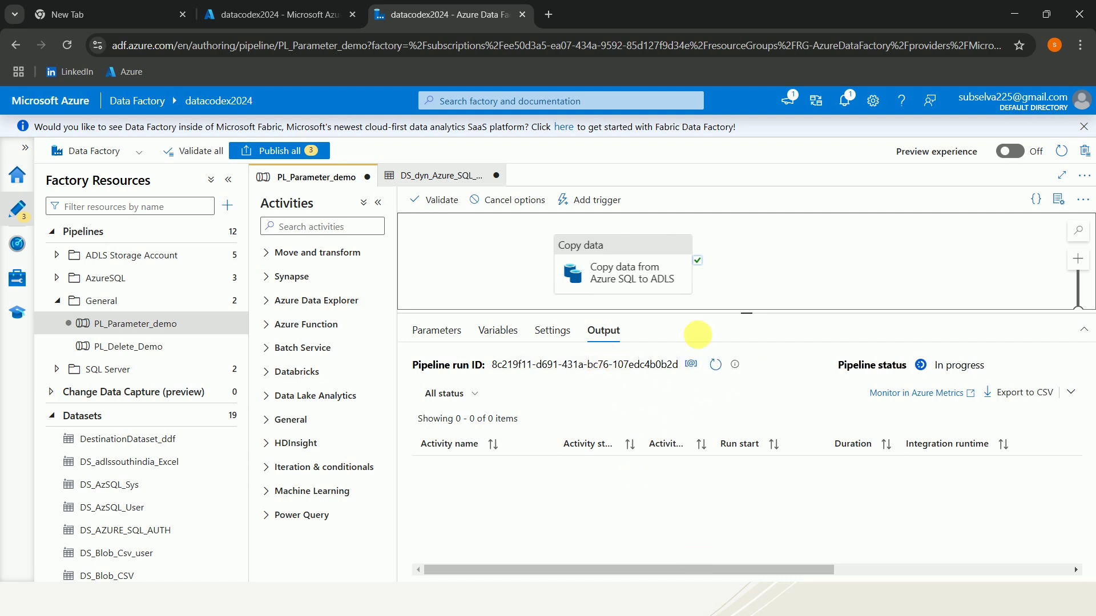
Enlarge the run output area and refresh the debug run's status until the copy activity finishes.
left_click(378, 202)
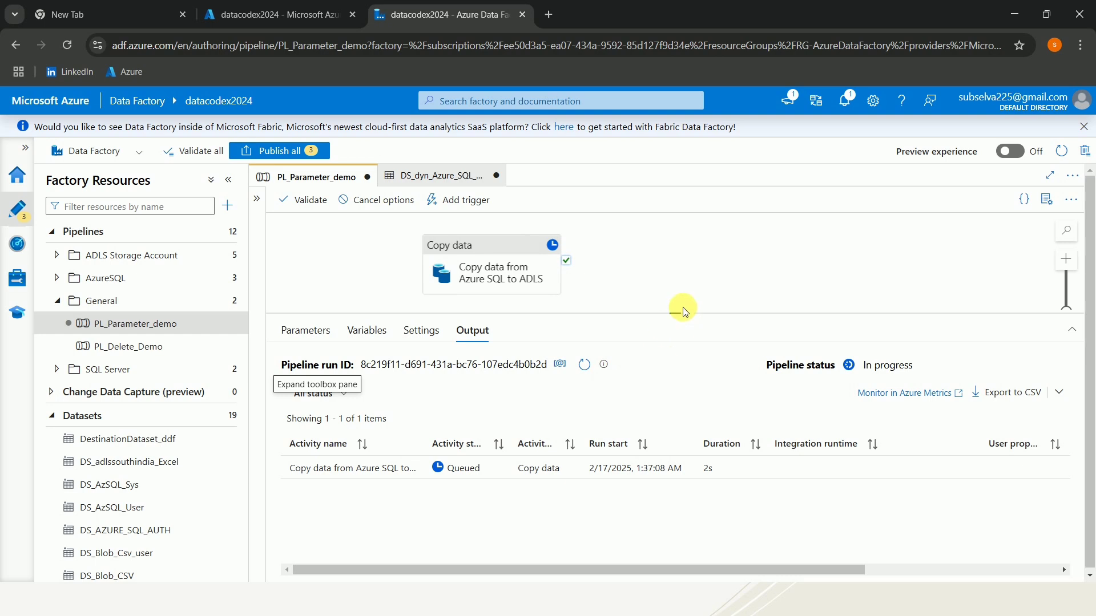
left_click_drag(677, 320, 677, 293)
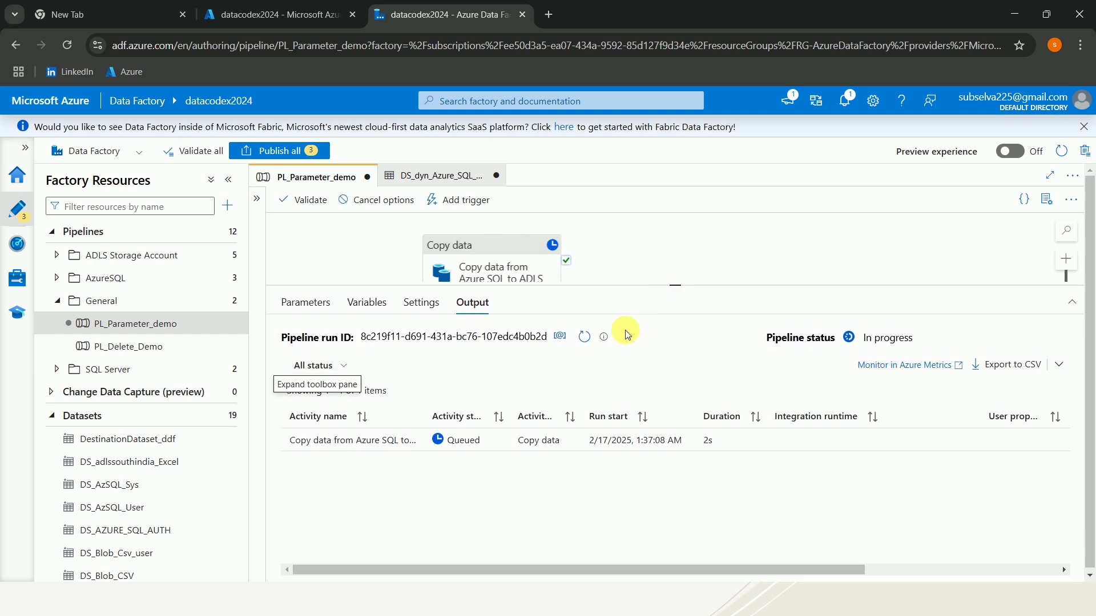
left_click(584, 338)
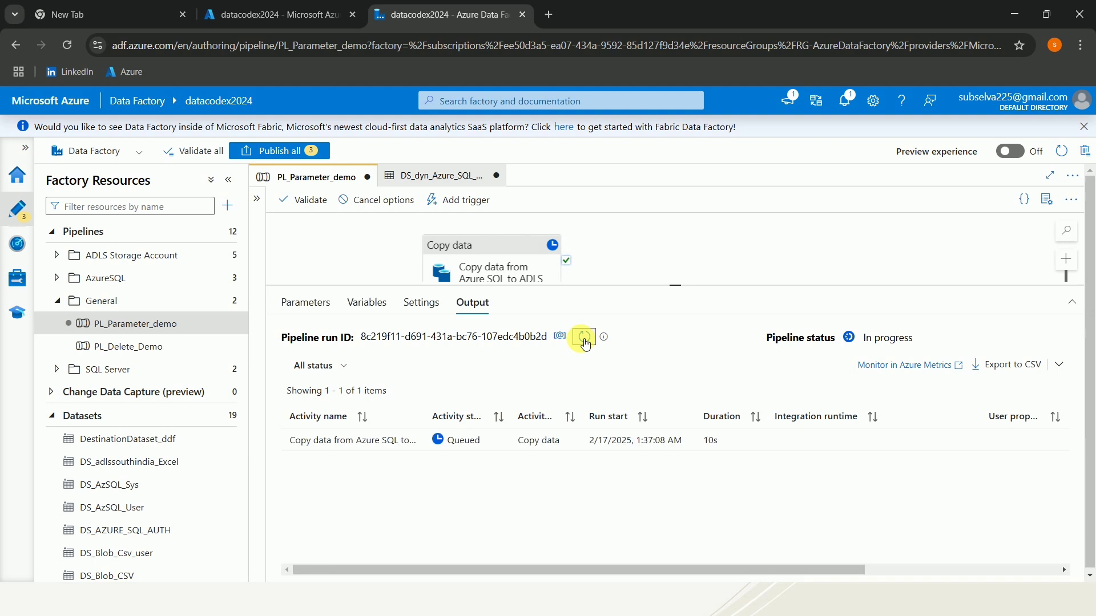
left_click(584, 338)
left_click(584, 338)
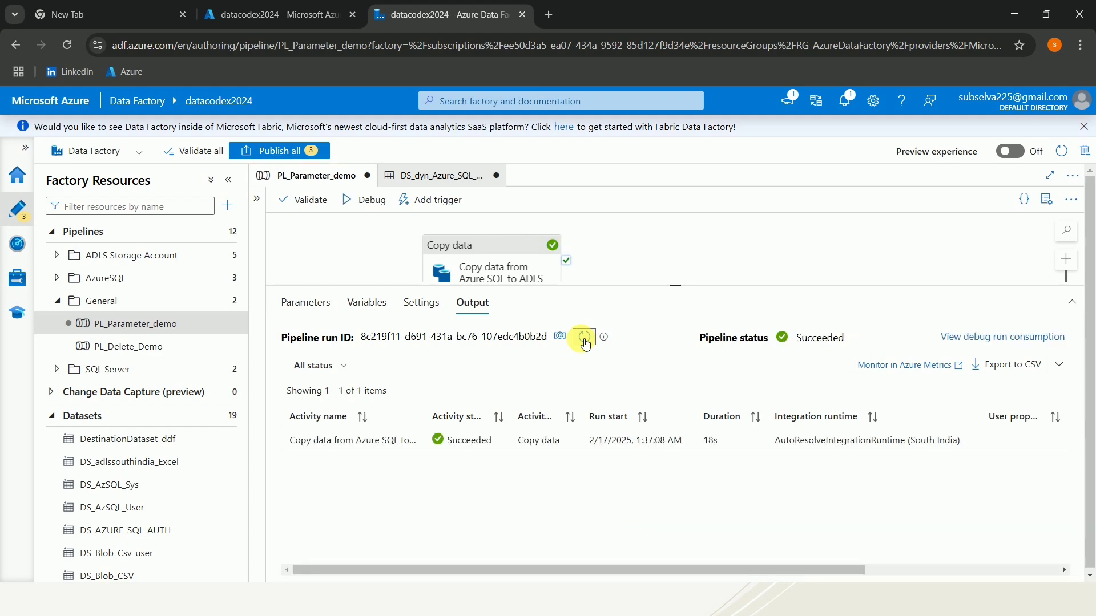
Open the copy activity's run details and examine the data and rows read from Azure SQL and written to Data Lake Storage.
mouse_move(346, 442)
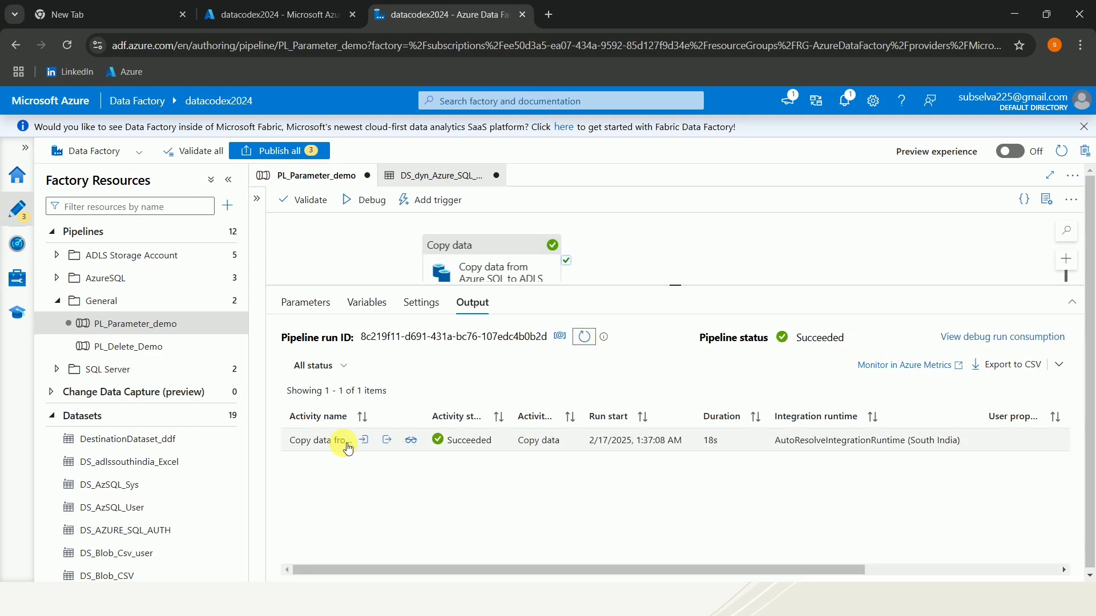
left_click(410, 440)
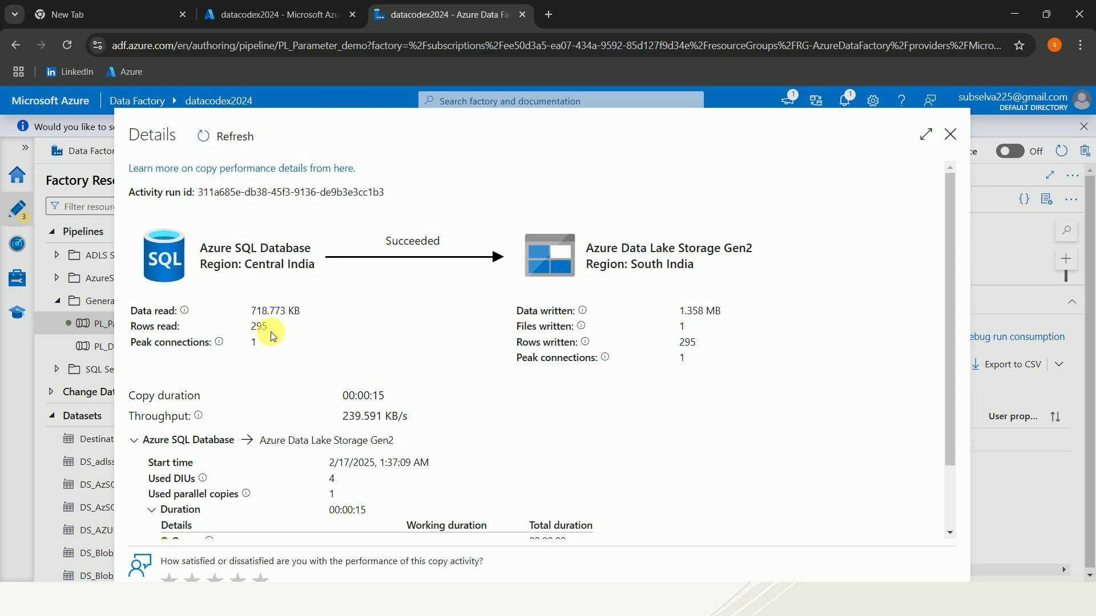
left_click_drag(259, 345, 252, 289)
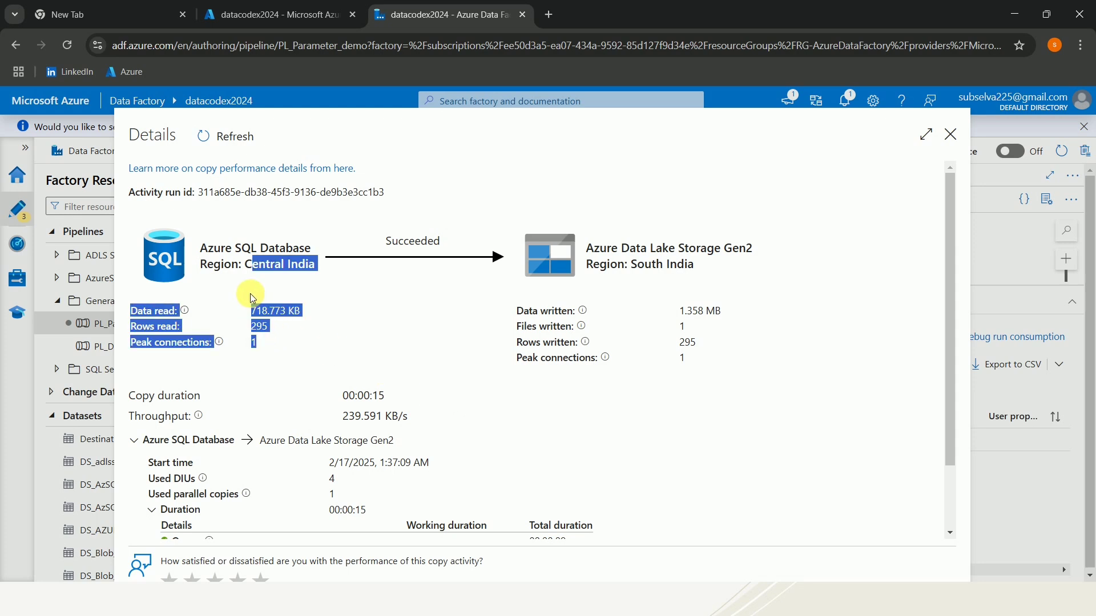
left_click(247, 333)
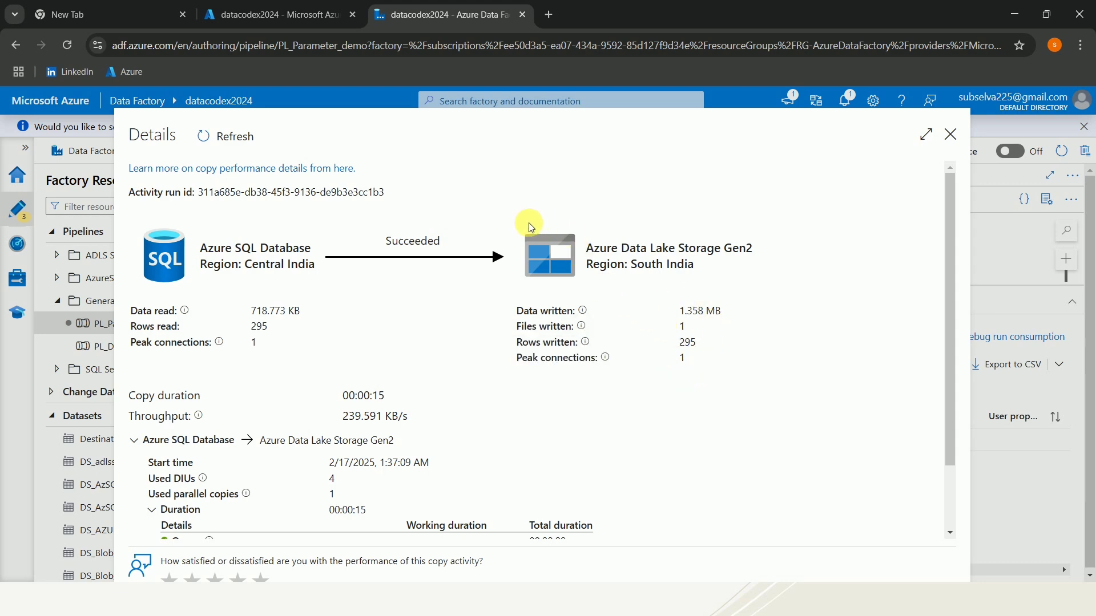
Examine the copy activity's throughput and the queue and transfer durations in its run details, and close the details.
left_click_drag(528, 223, 712, 375)
left_click(712, 375)
scroll(712, 372, "down", 2)
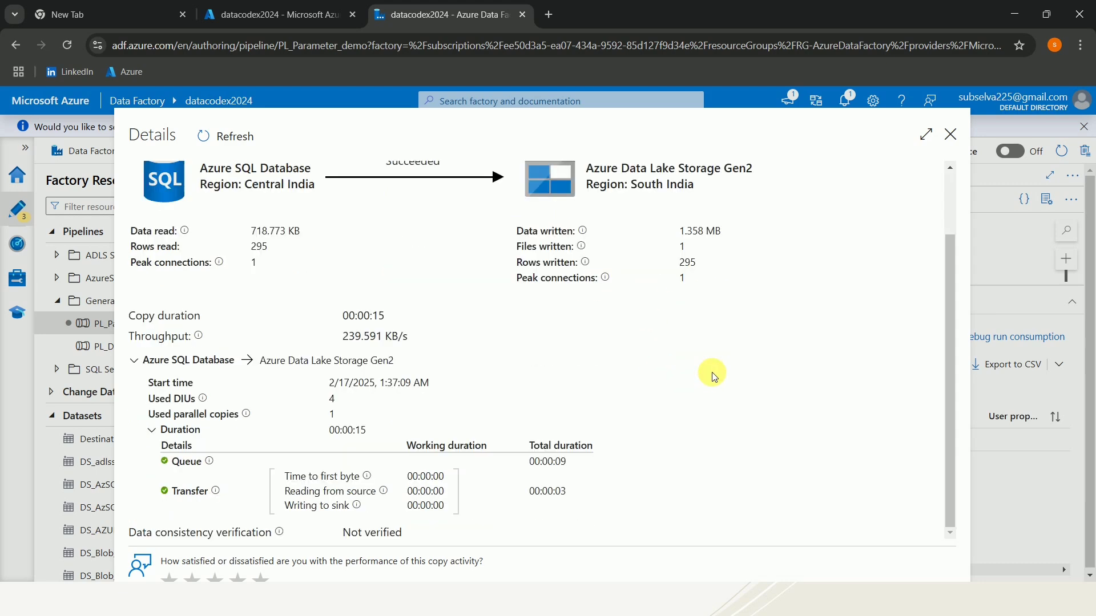
scroll(690, 412, "up", 2)
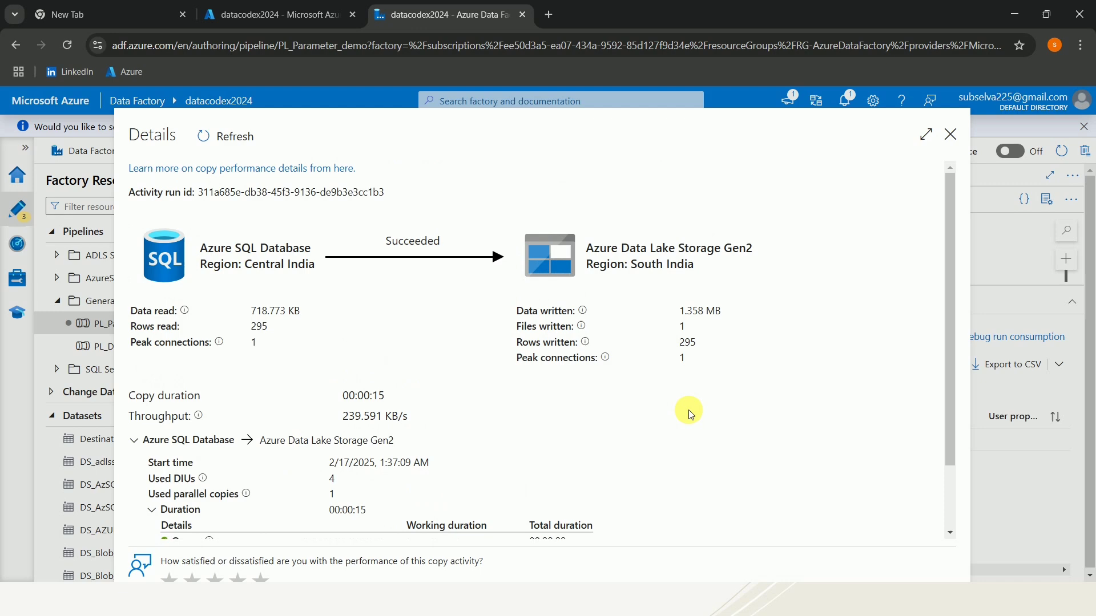
left_click(951, 135)
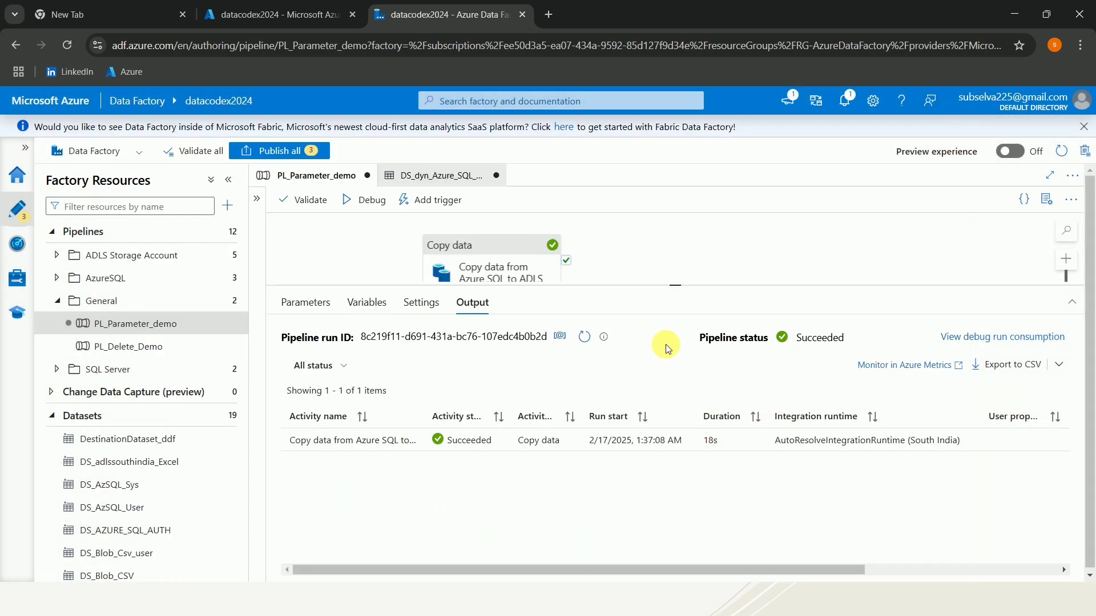
Switch to the Azure portal and open the output folder of the sample container in the adlsstoragesouthindia storage account.
left_click(323, 6)
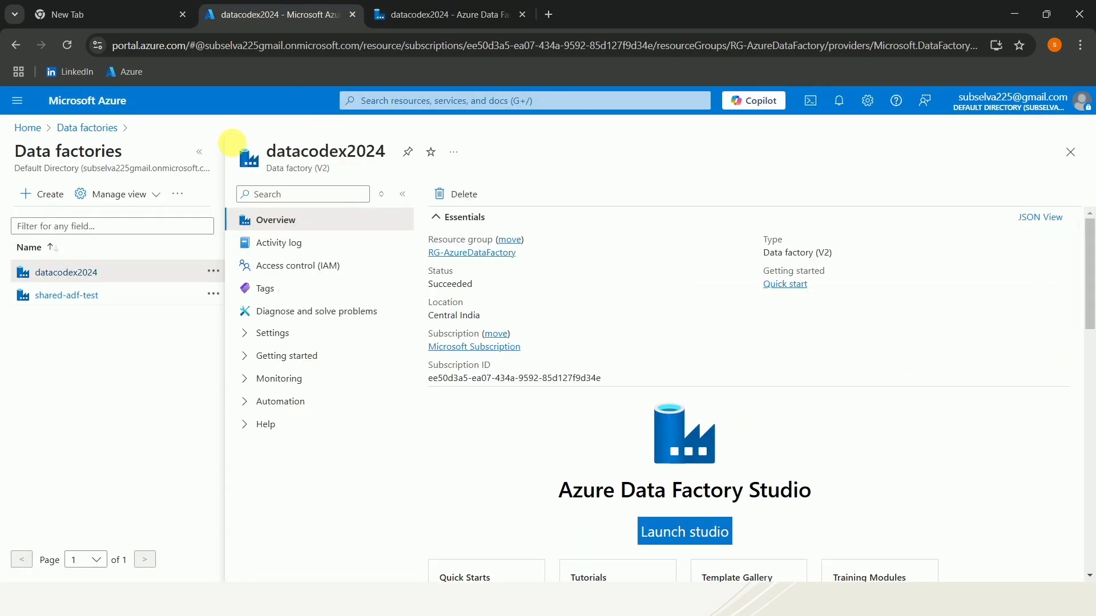
left_click(81, 100)
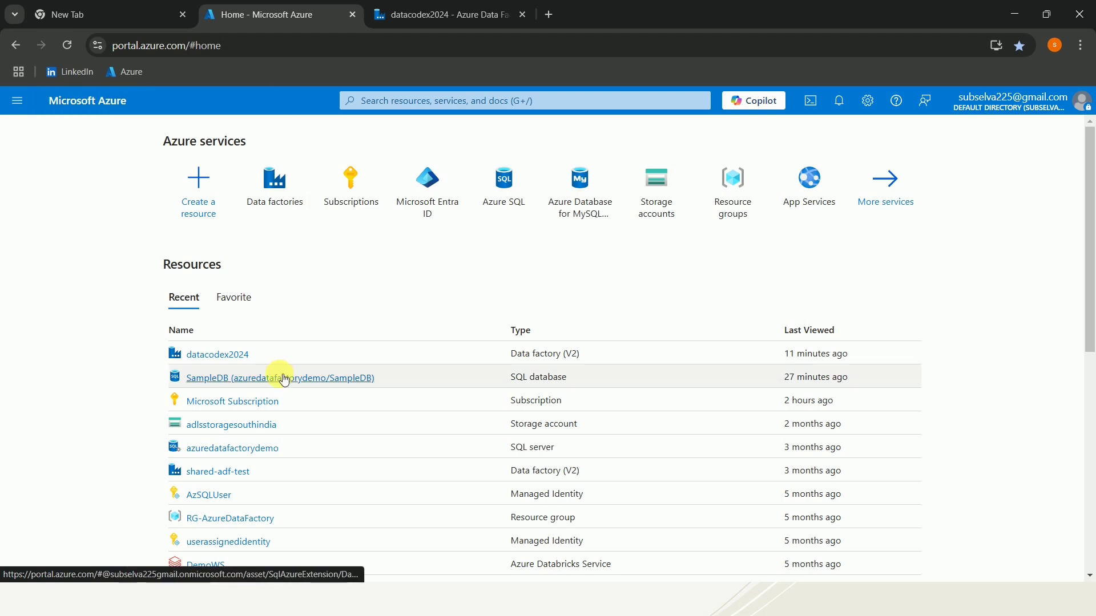
scroll(282, 382, "down", 1)
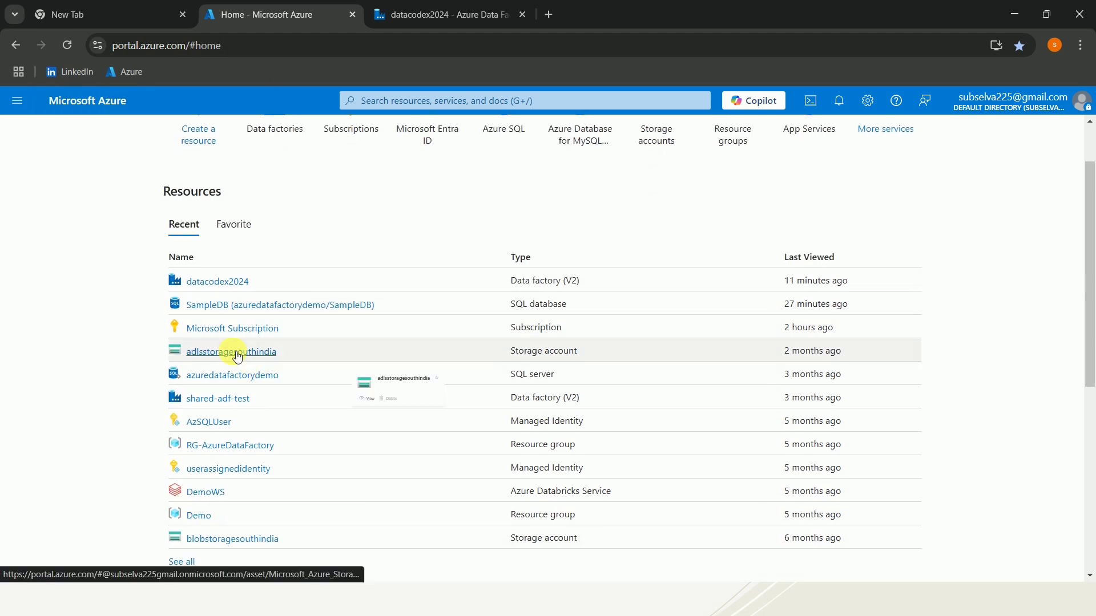
left_click(234, 353)
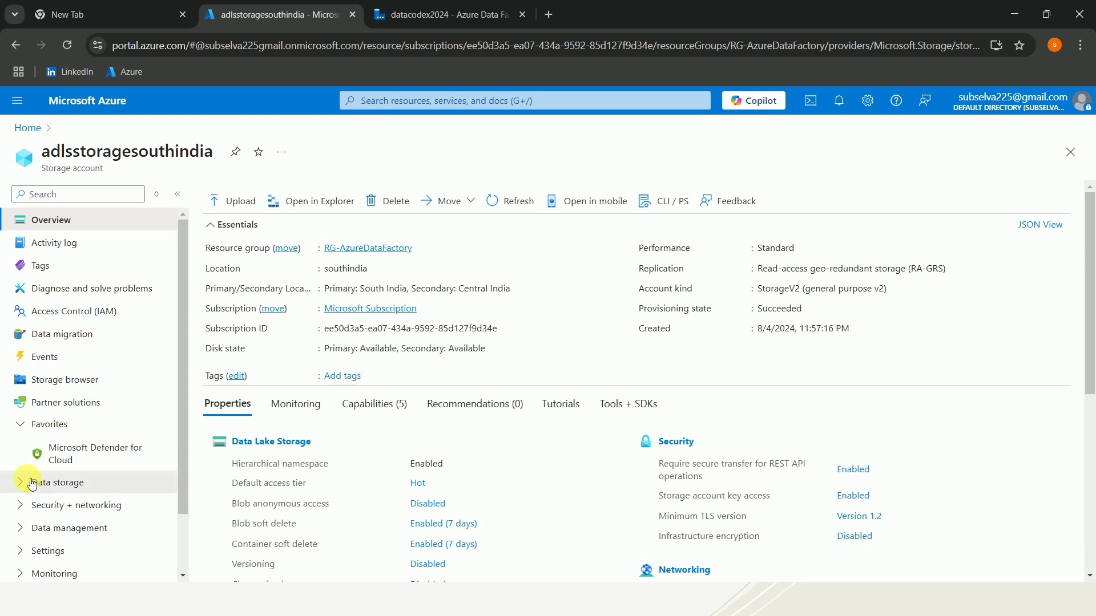
left_click(32, 483)
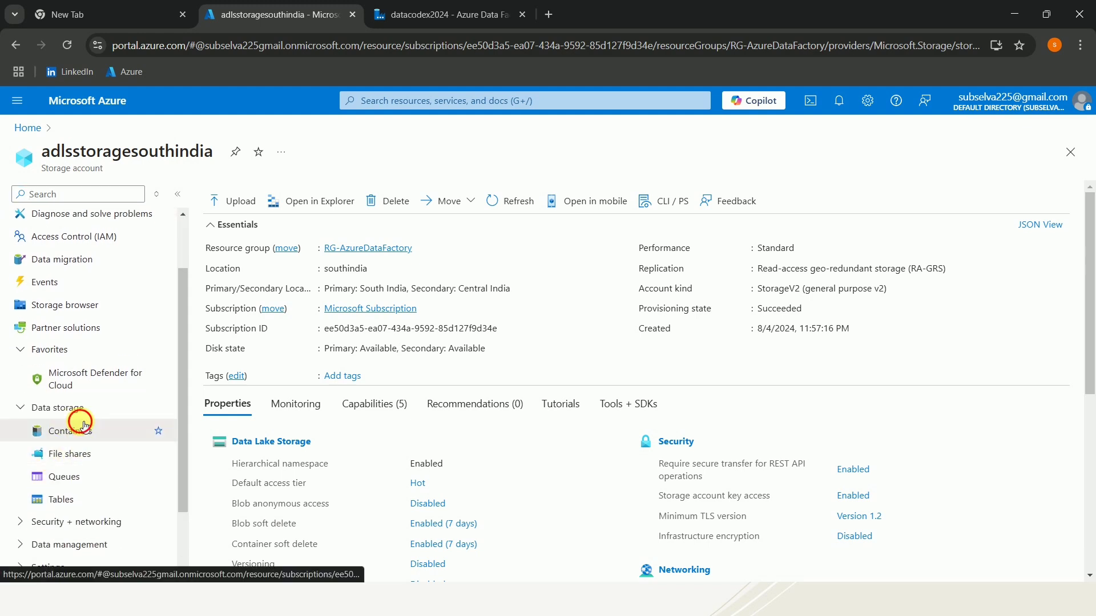
left_click(83, 425)
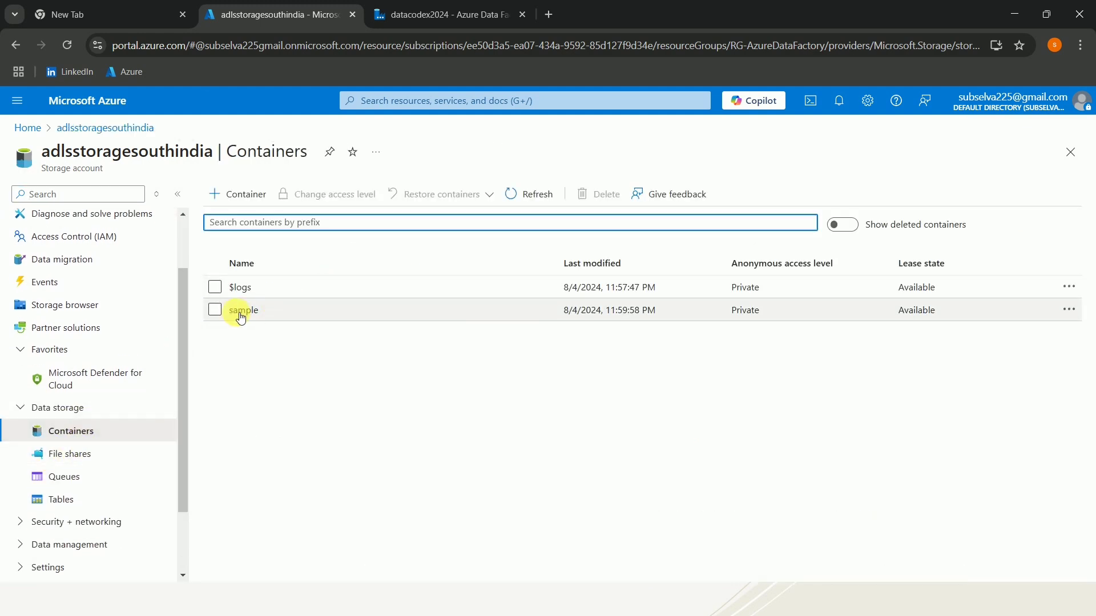
left_click(246, 311)
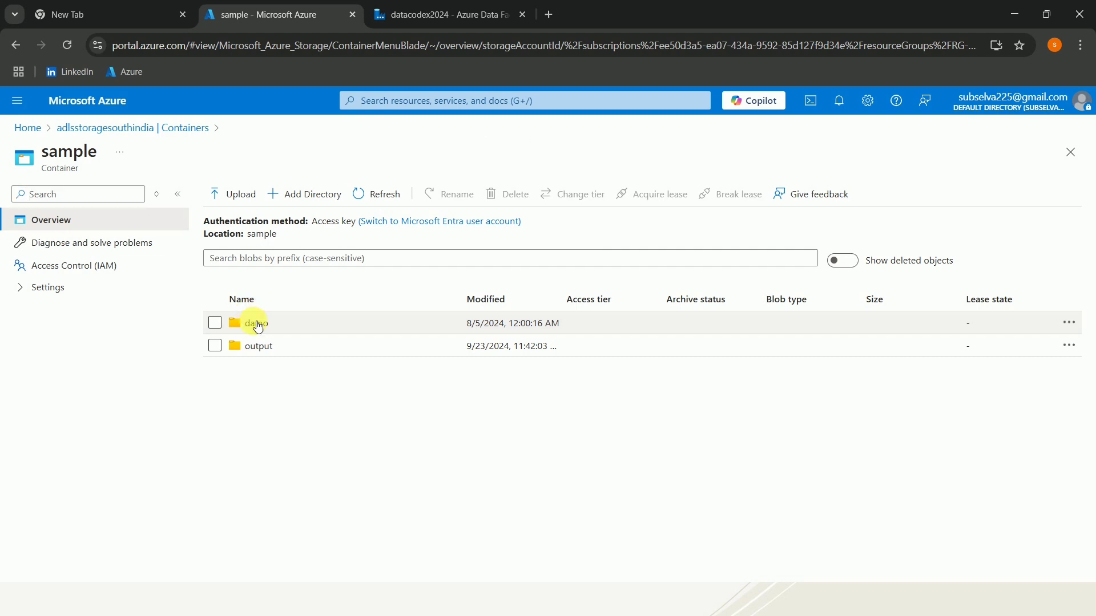
left_click(268, 346)
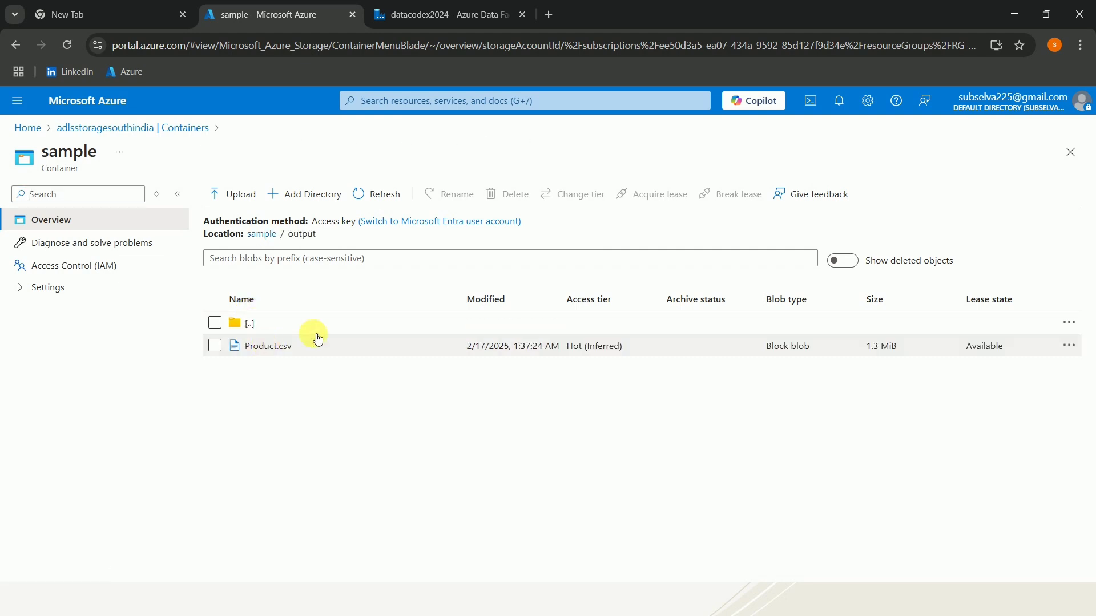
Open Product.csv from the output folder, preview its contents as a table, examine the columns and rows, and close the file.
left_click(273, 349)
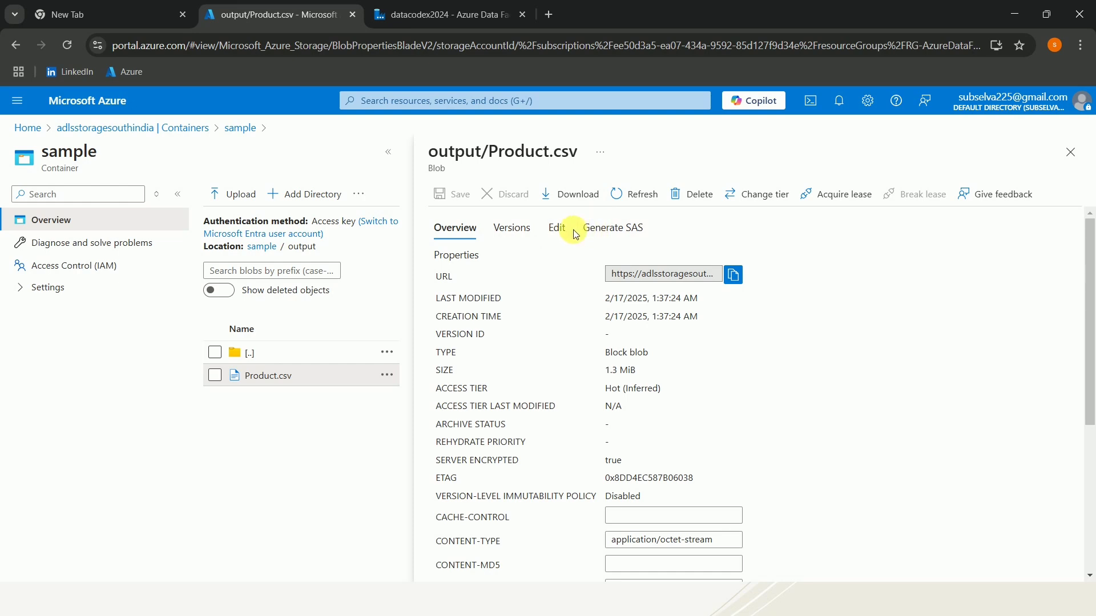
left_click(575, 234)
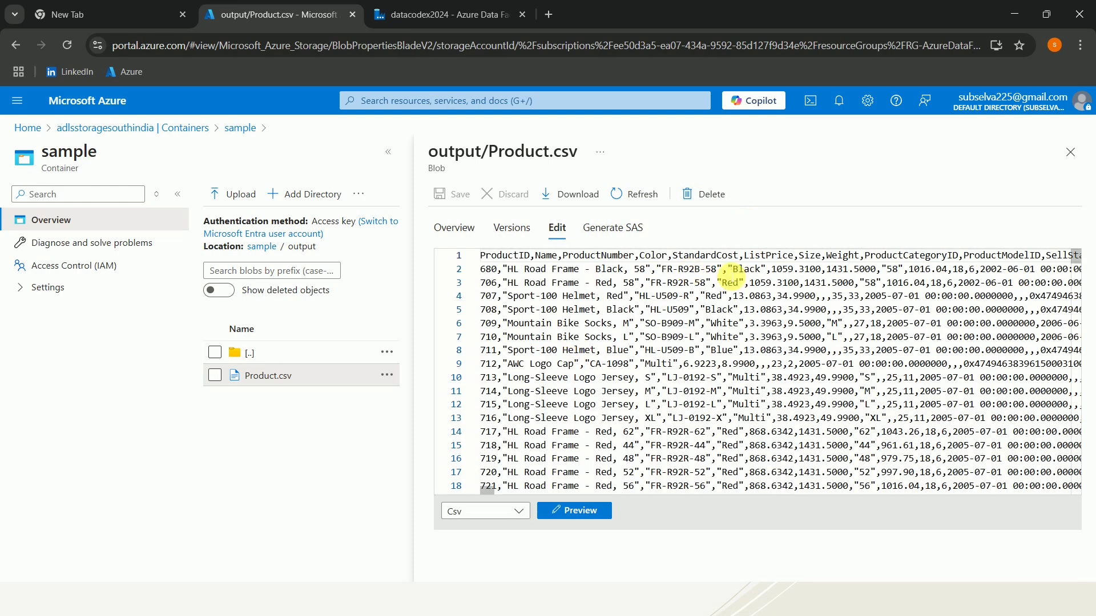
left_click(582, 512)
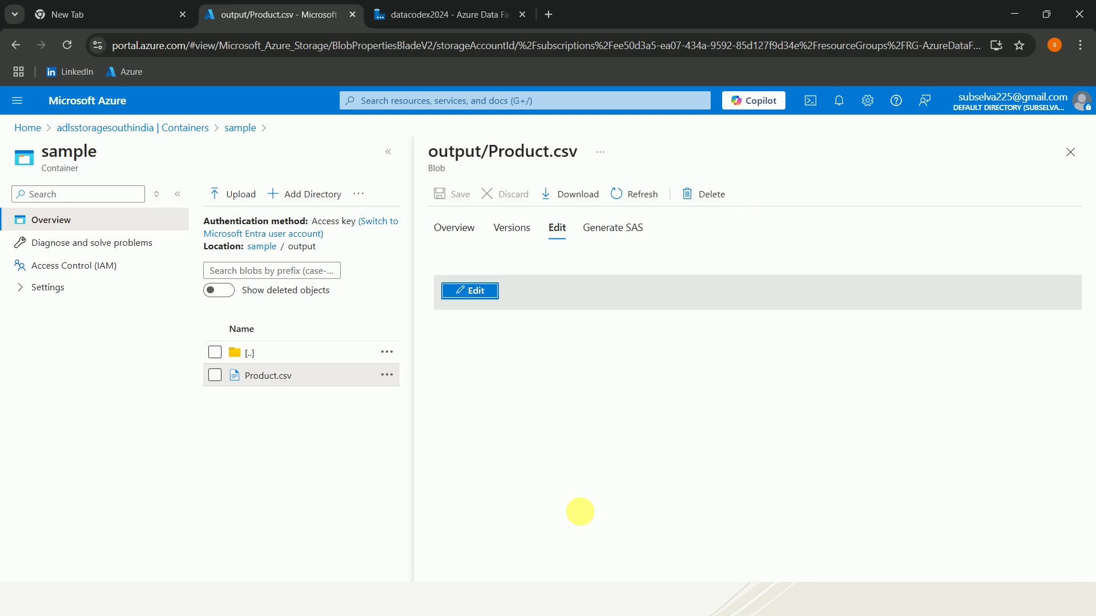
scroll(835, 409, "right", 15)
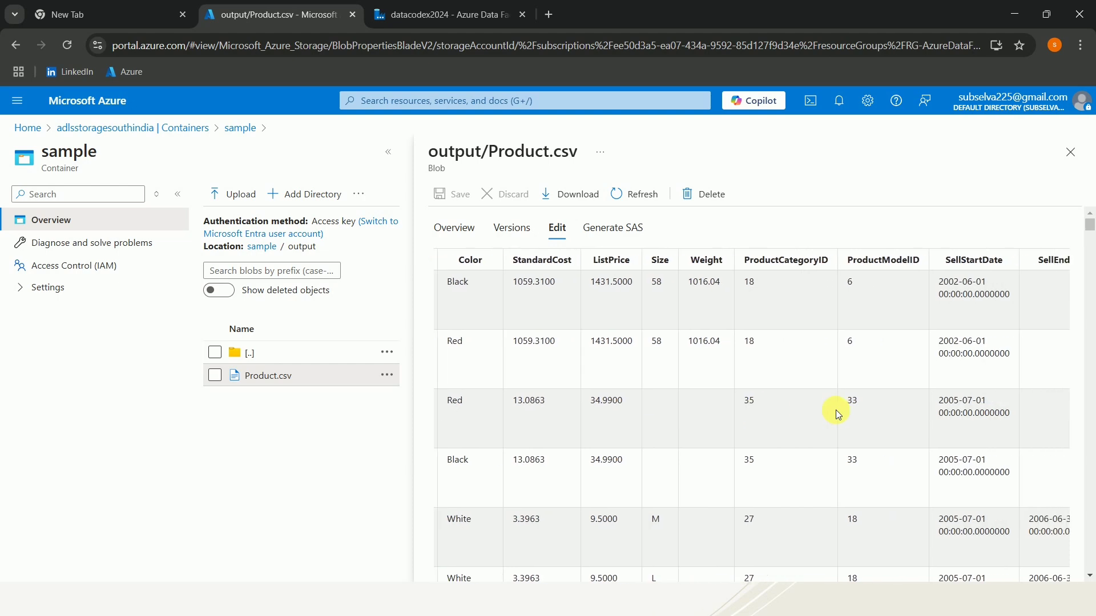
scroll(836, 410, "left", 15)
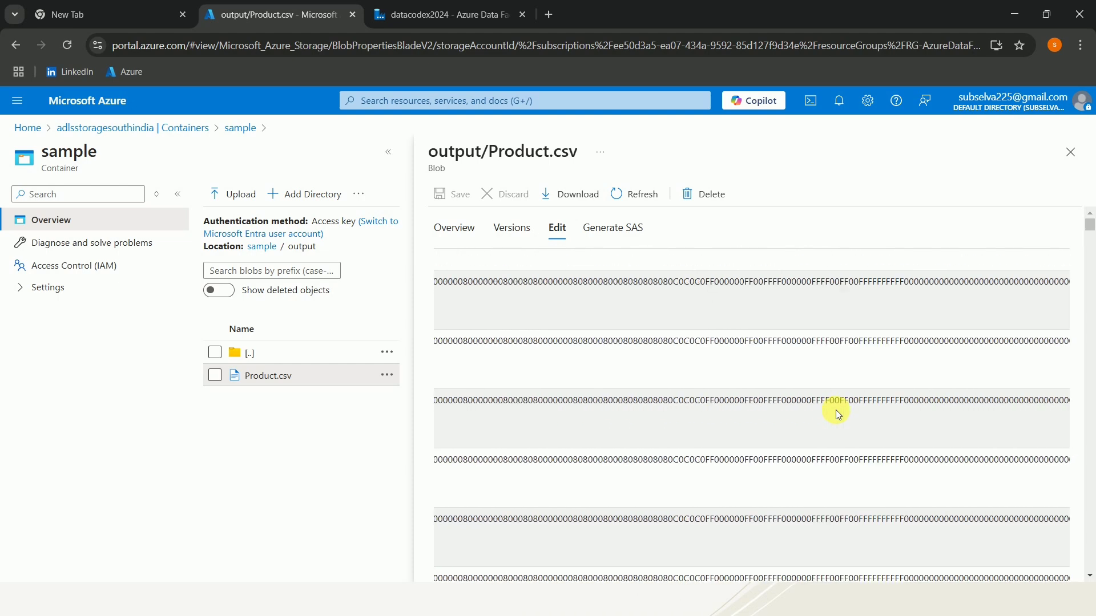
scroll(835, 410, "down", 5)
scroll(836, 409, "up", 5)
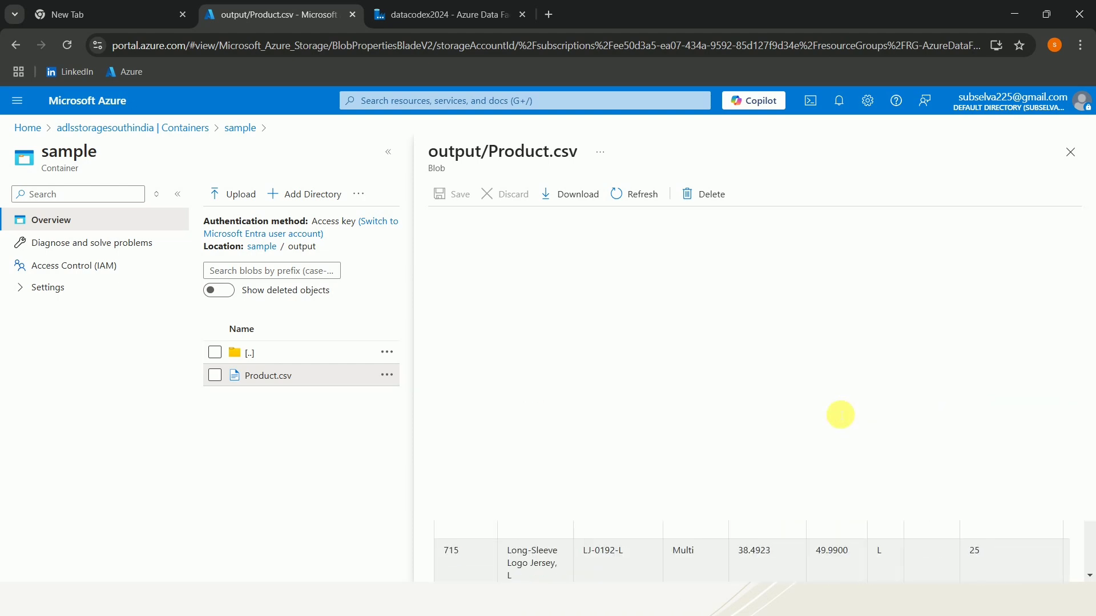
left_click(1071, 152)
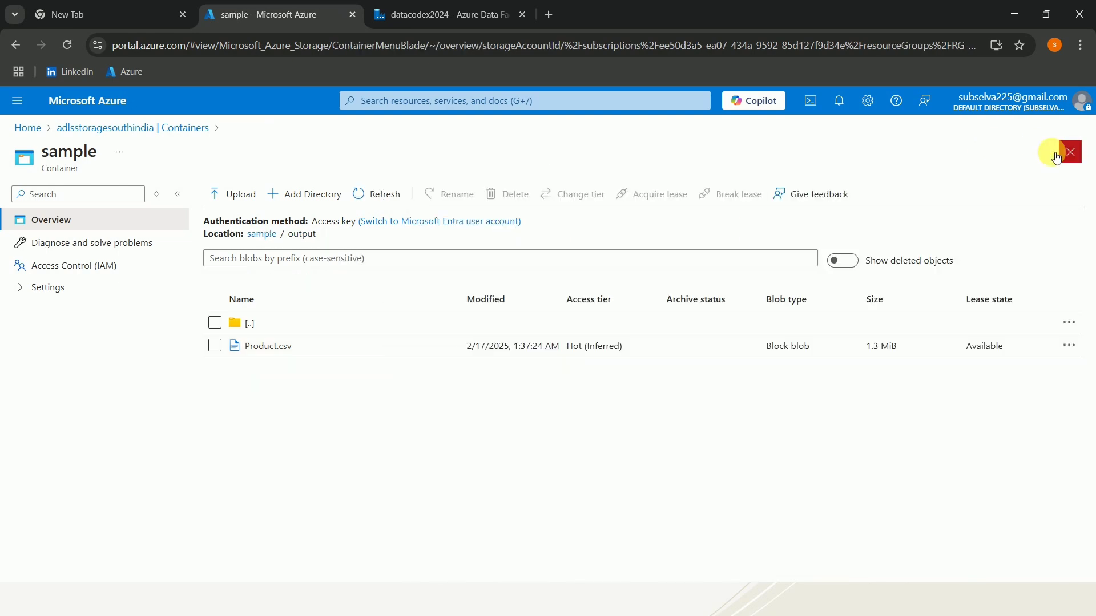
Switch back to Data Factory and review the PL_Parameter_demo pipeline parameters and the DS_dyn_Azure_SQL_Product dataset's connection.
left_click(429, 6)
left_click(627, 247)
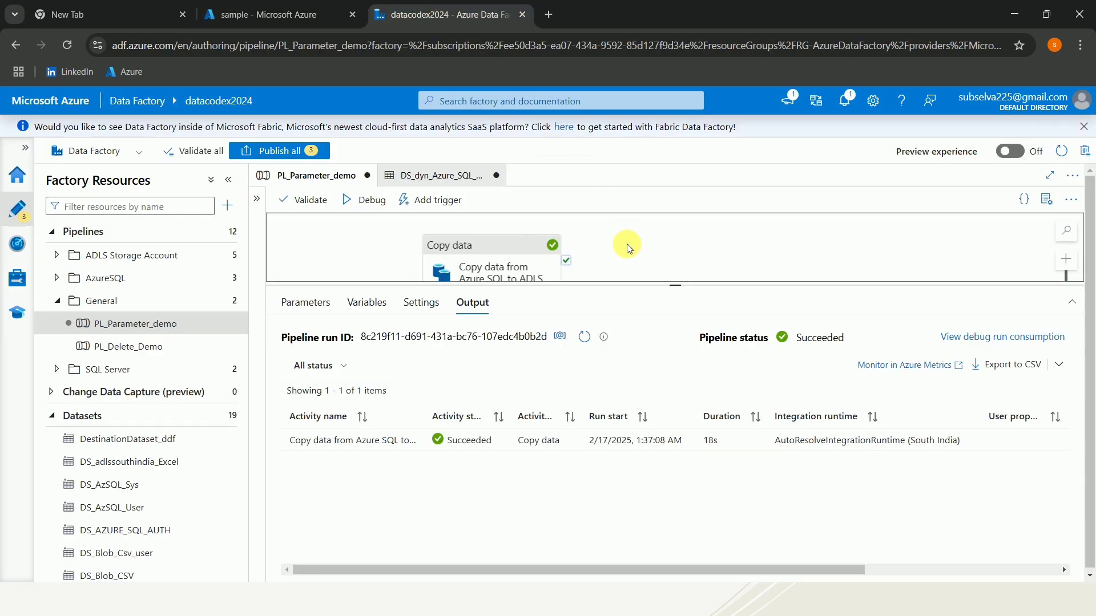
left_click(320, 302)
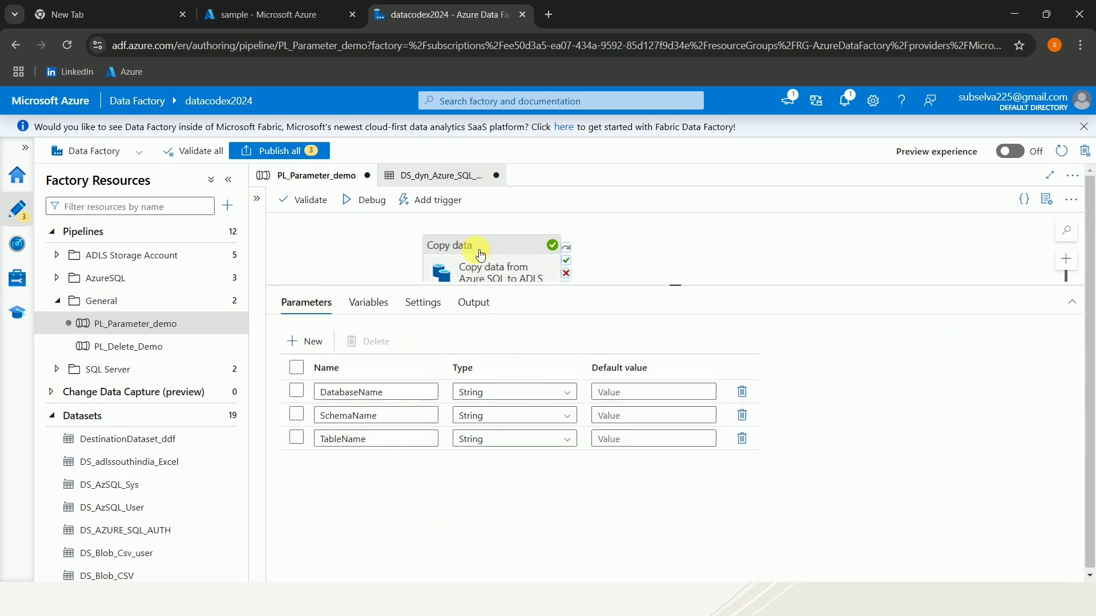
left_click_drag(477, 252, 455, 182)
left_click(456, 183)
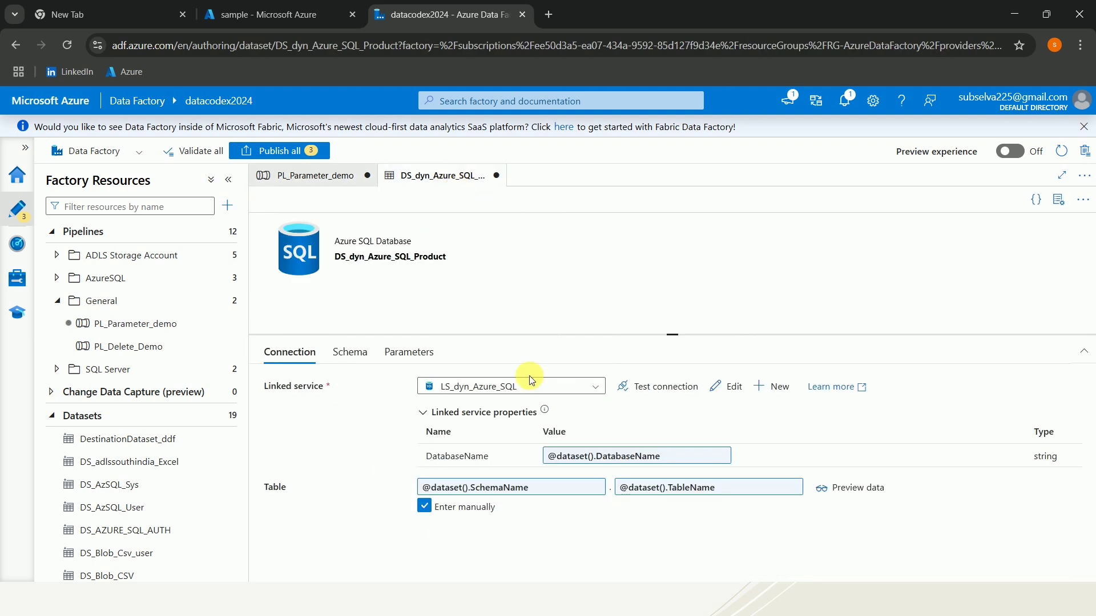
Review the LS_dyn_Azure_SQL linked service's settings, close them without saving, and return to the PL_Parameter_demo run output.
left_click(733, 392)
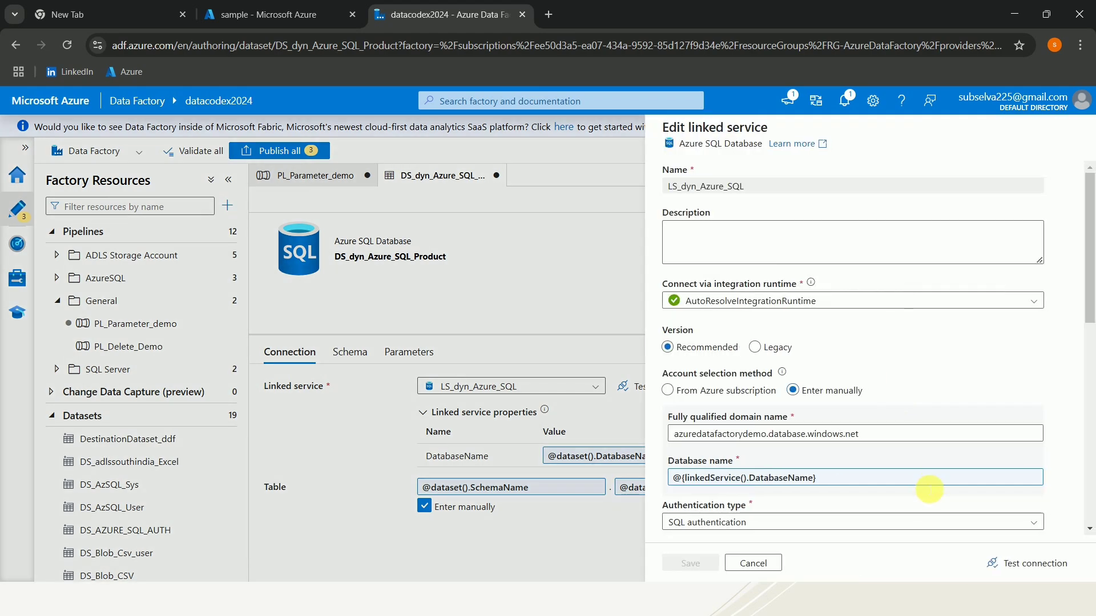
scroll(925, 485, "down", 5)
scroll(927, 488, "up", 3)
scroll(913, 502, "up", 3)
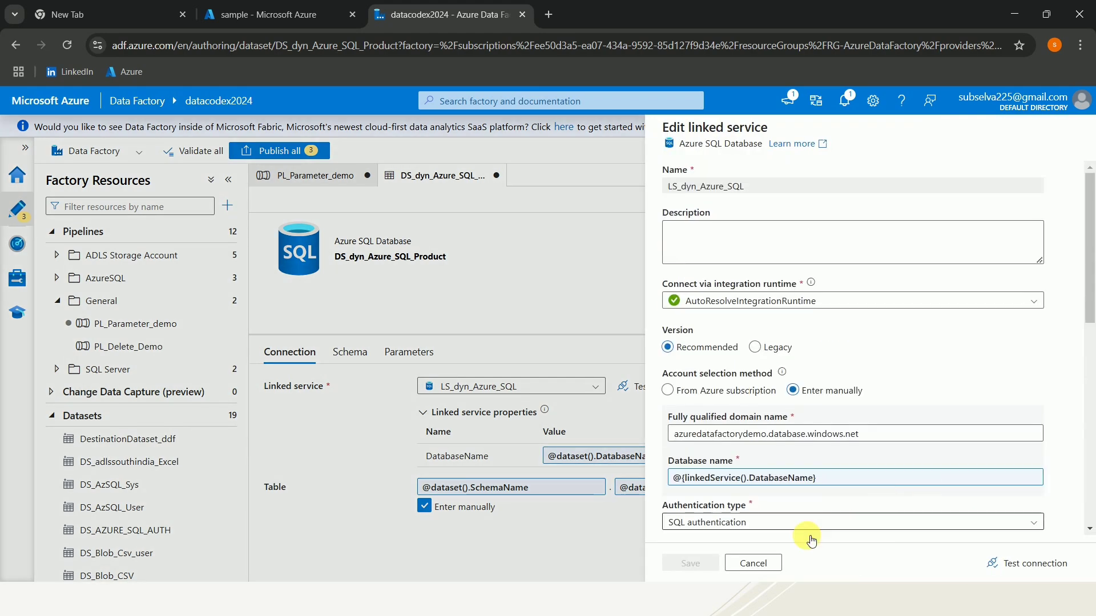
left_click(761, 563)
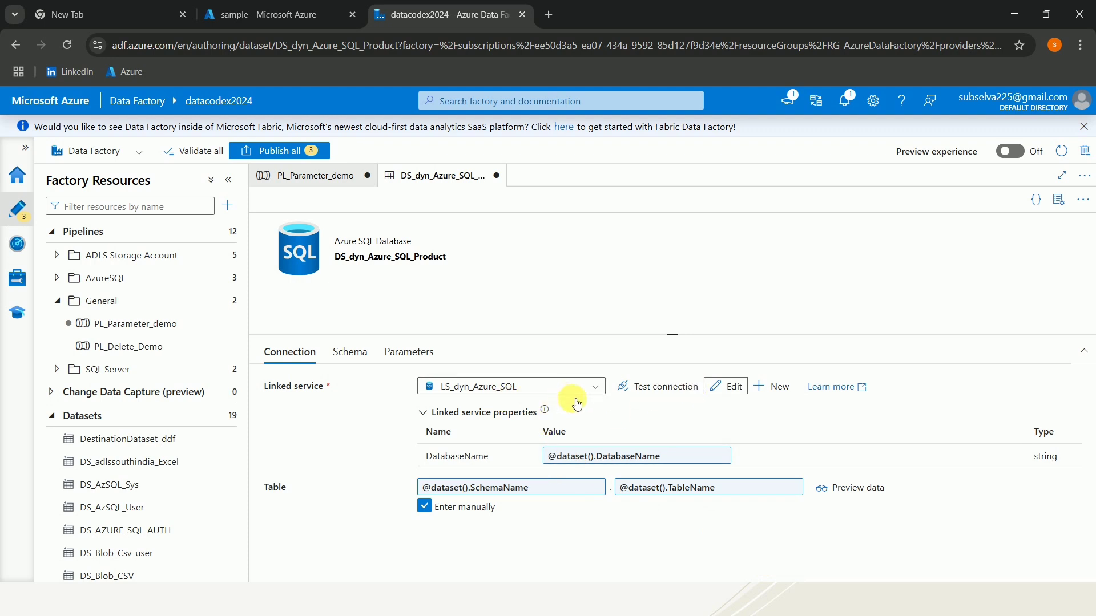
left_click(328, 182)
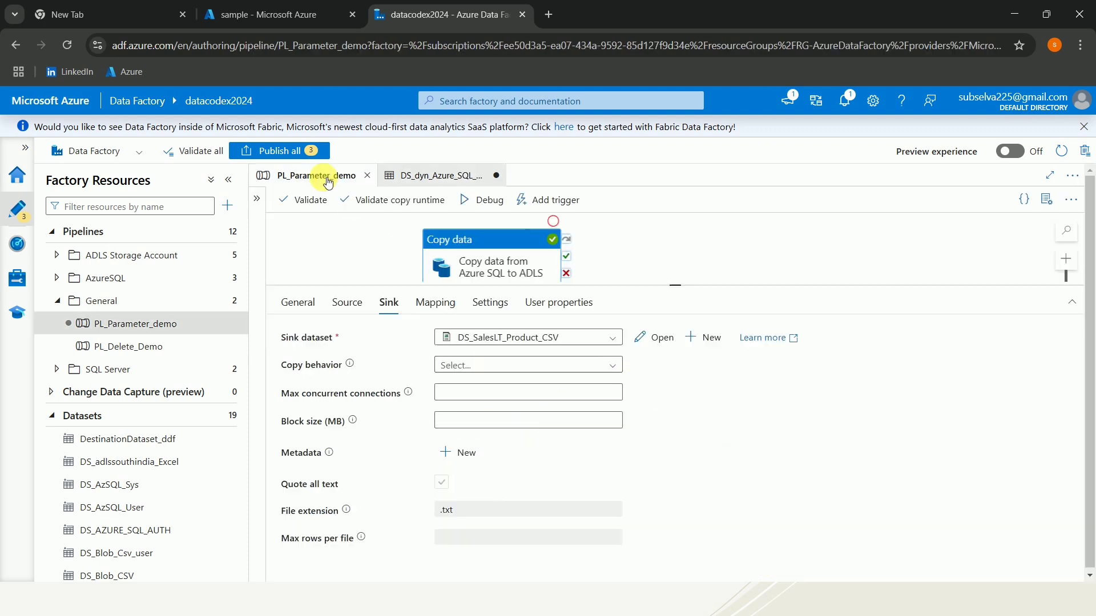
left_click(622, 246)
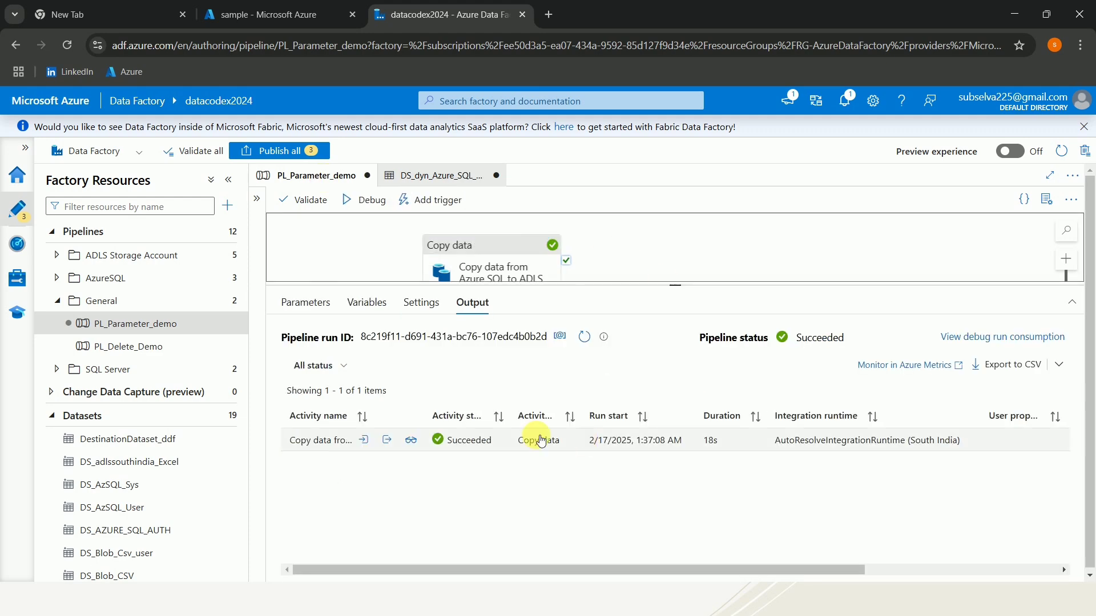